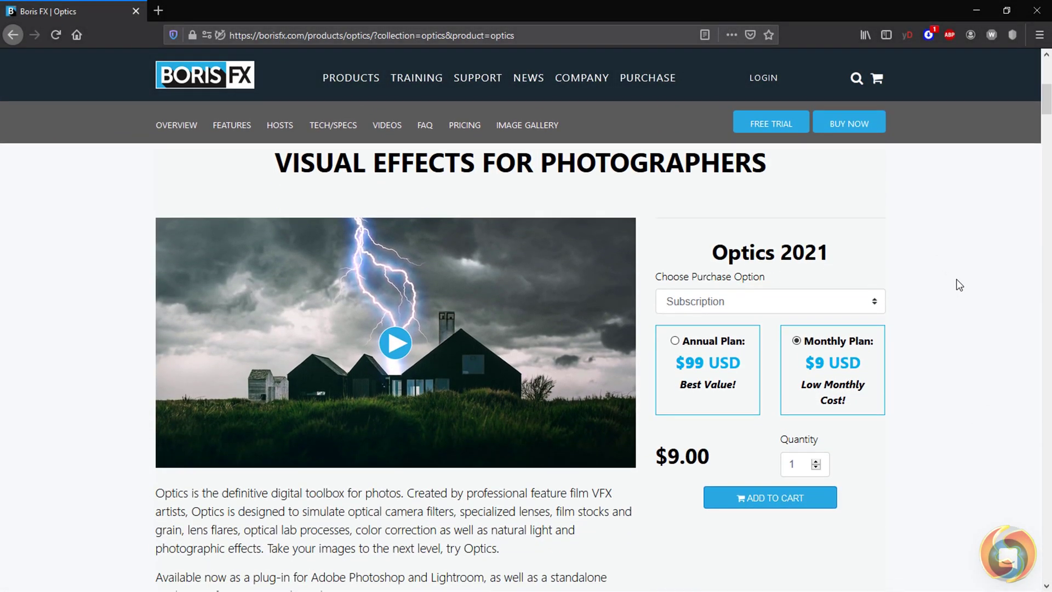
- Scroll down to the Optics Features section and drag the Photoshop before/after divider across
scroll(958, 284, down, 11)
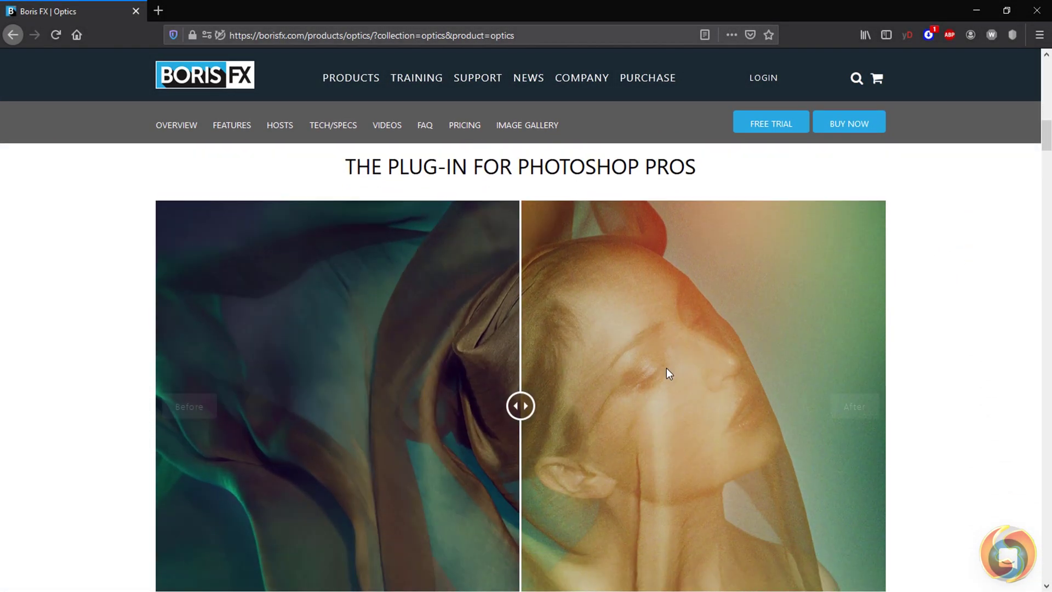
scroll(666, 370, down, 1)
drag(521, 336, 716, 352)
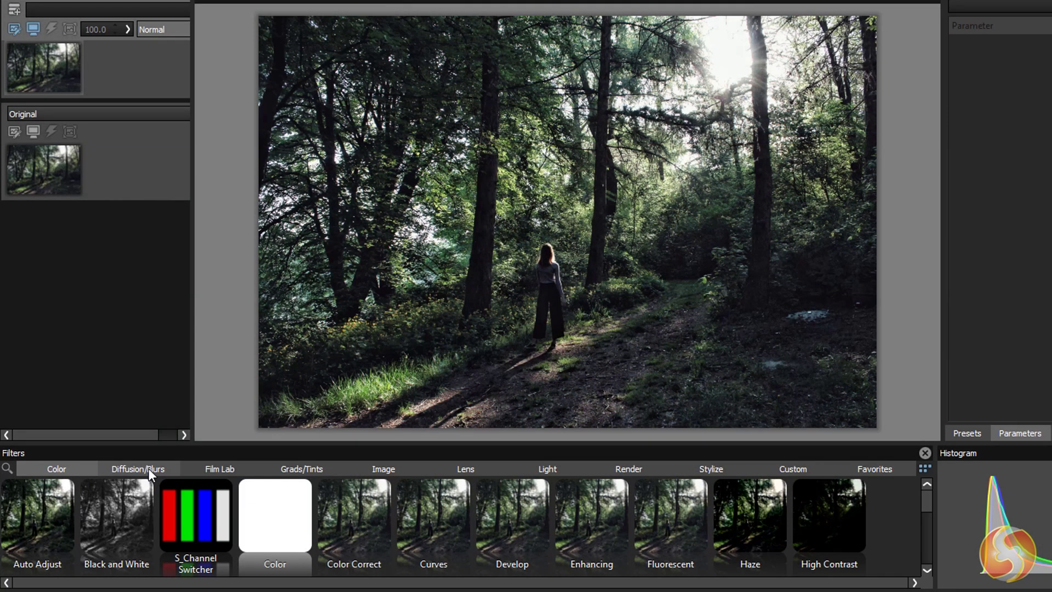
- Browse the Diffusion/Blurs, Film Lab, Grads/Tints and Image filter categories in turn
click(149, 468)
click(229, 469)
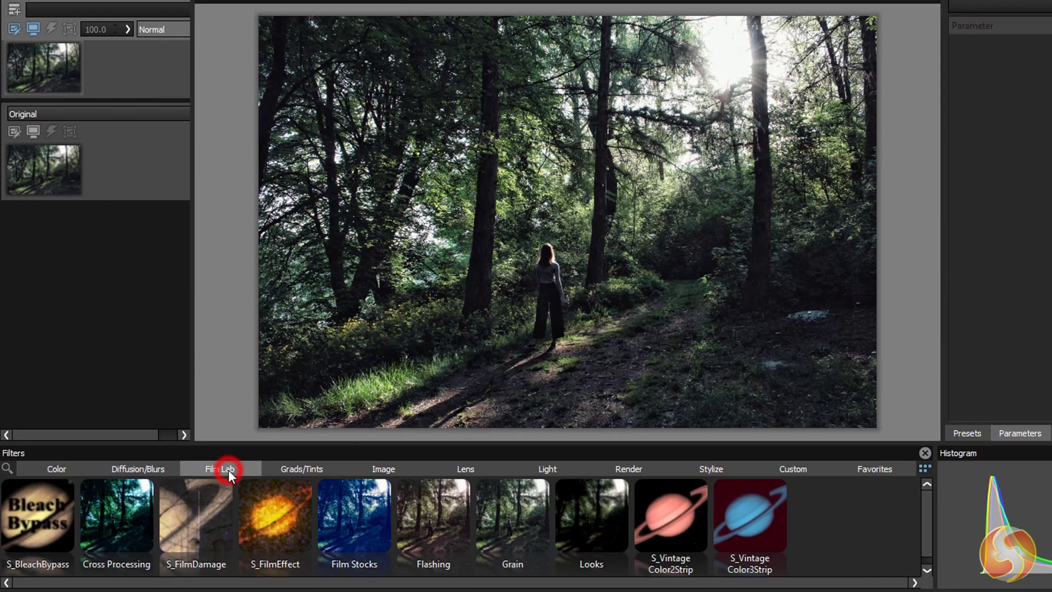
click(299, 471)
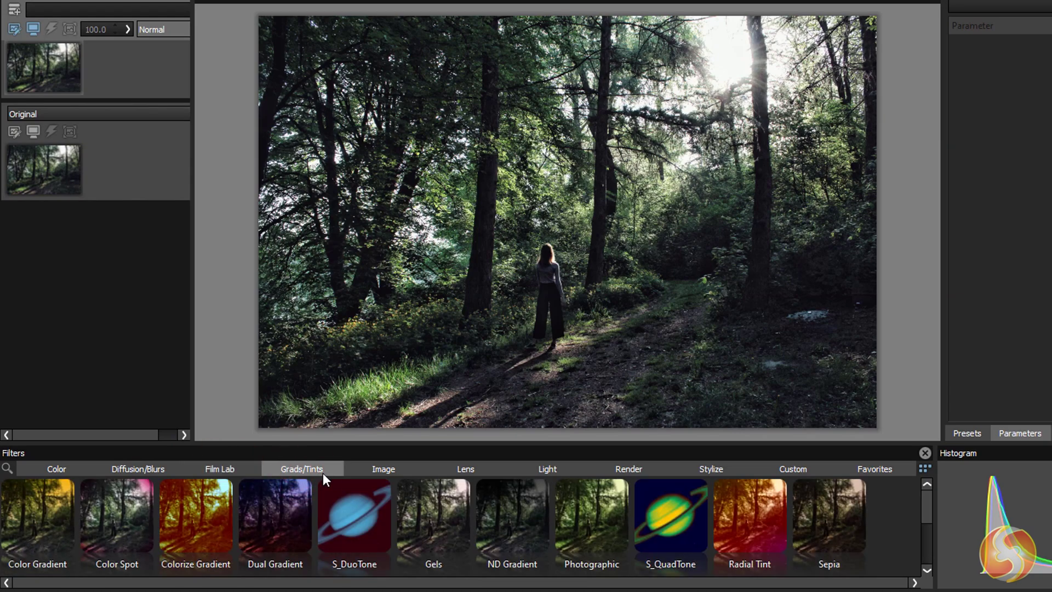
click(369, 471)
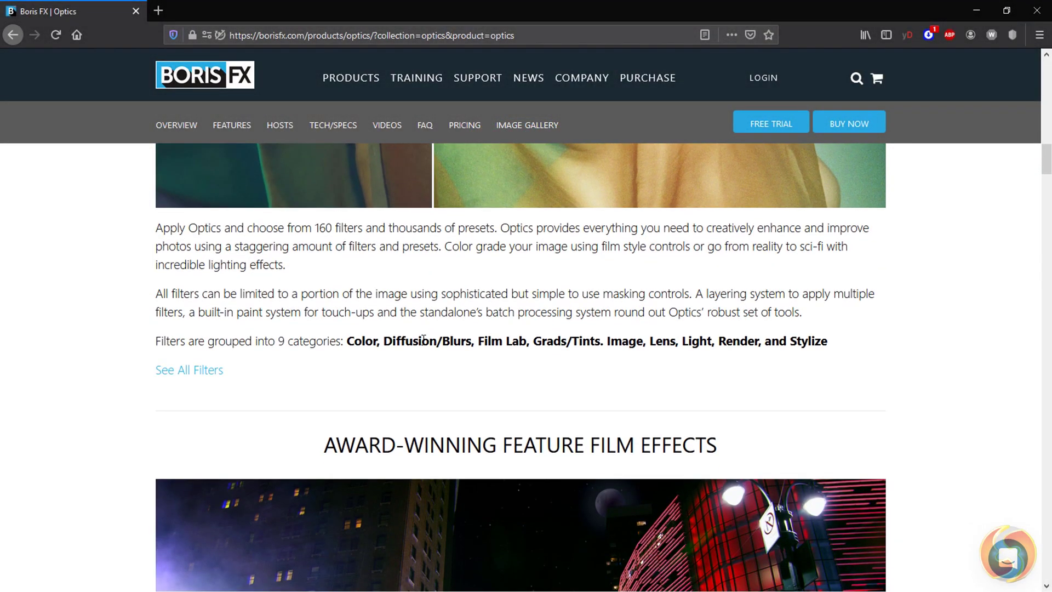
- Scroll down through the Sapphire filter list and drag the first comparison slider
scroll(86, 323, down, 5)
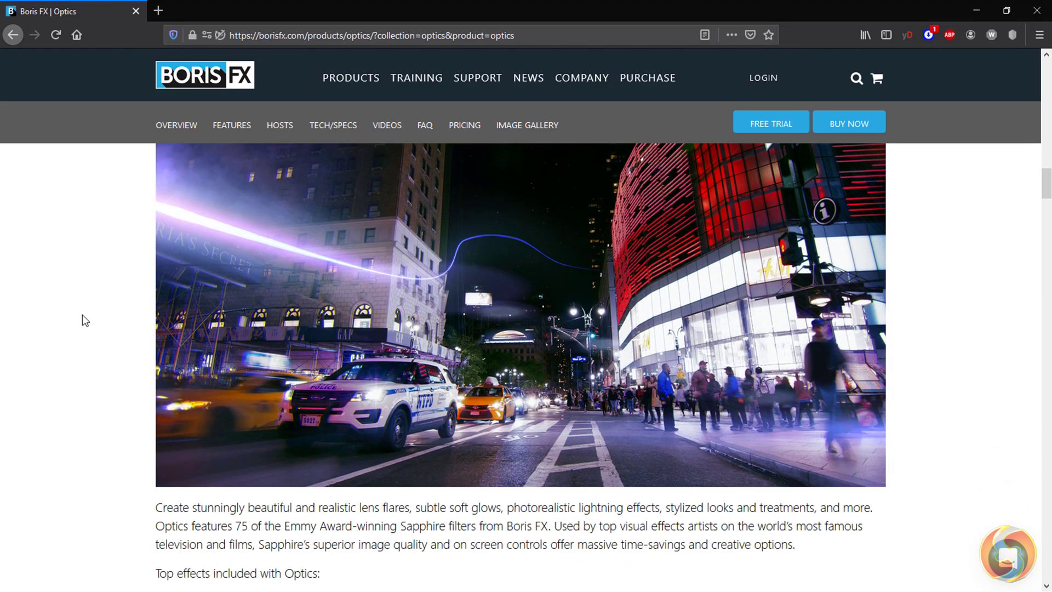
scroll(587, 278, down, 8)
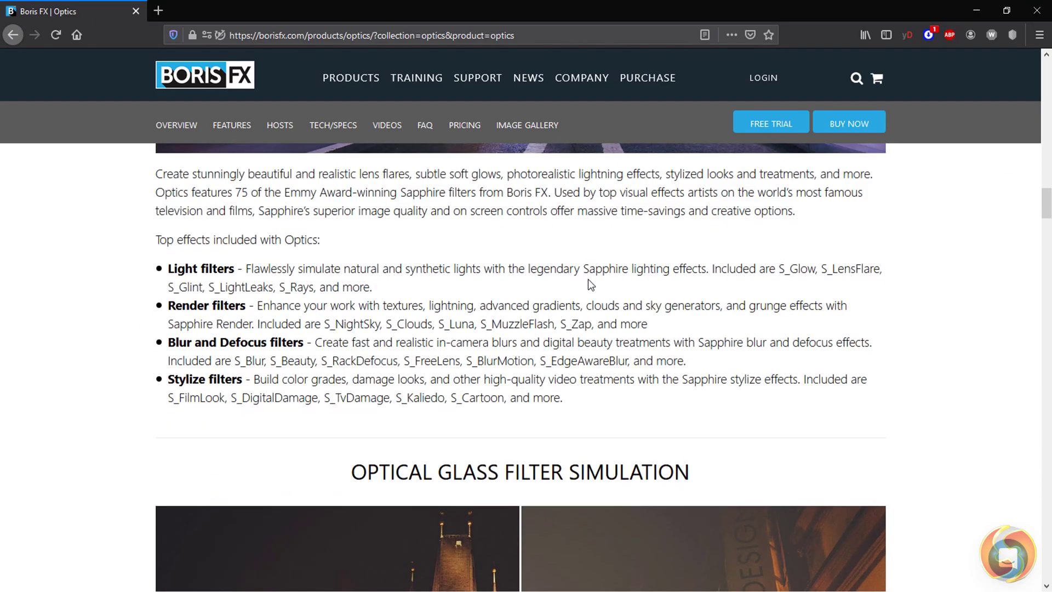
- Scroll on to the film-stock comparison and drag its before/after divider left
scroll(581, 290, down, 4)
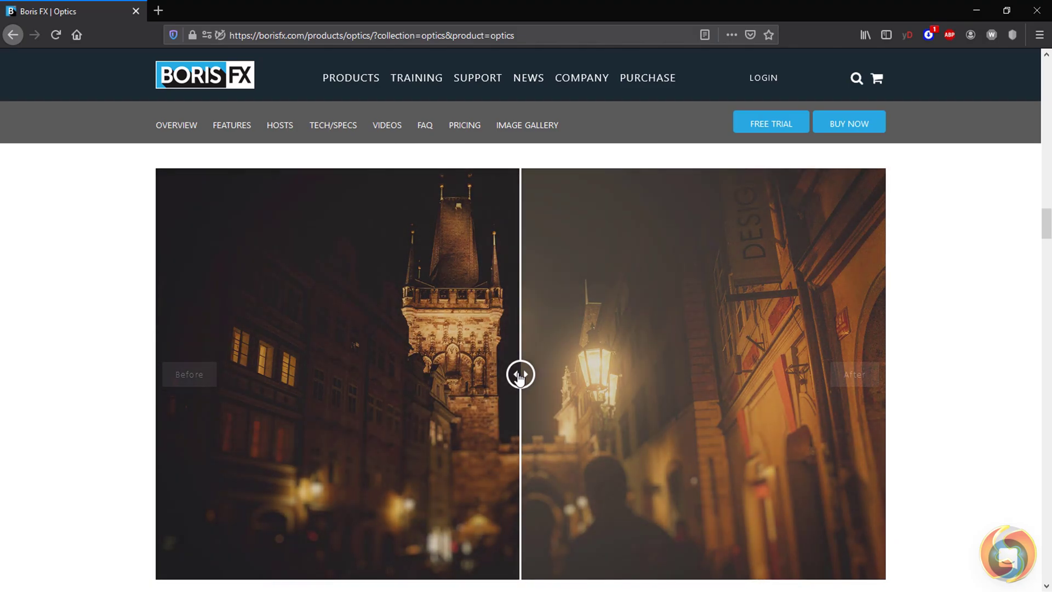
drag(520, 373, 586, 375)
scroll(581, 362, down, 5)
scroll(581, 360, down, 7)
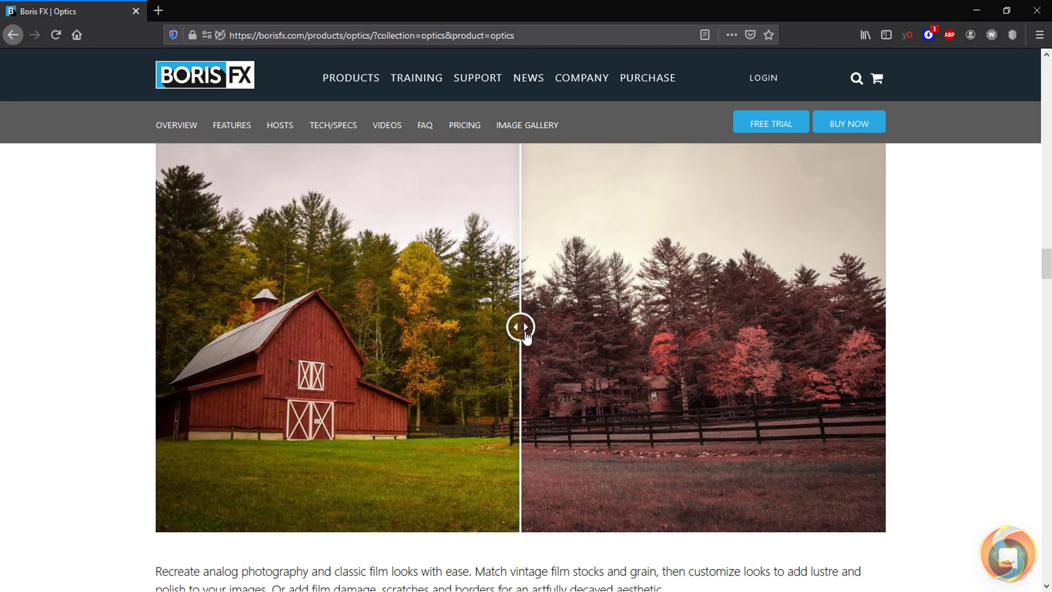
drag(525, 337, 477, 347)
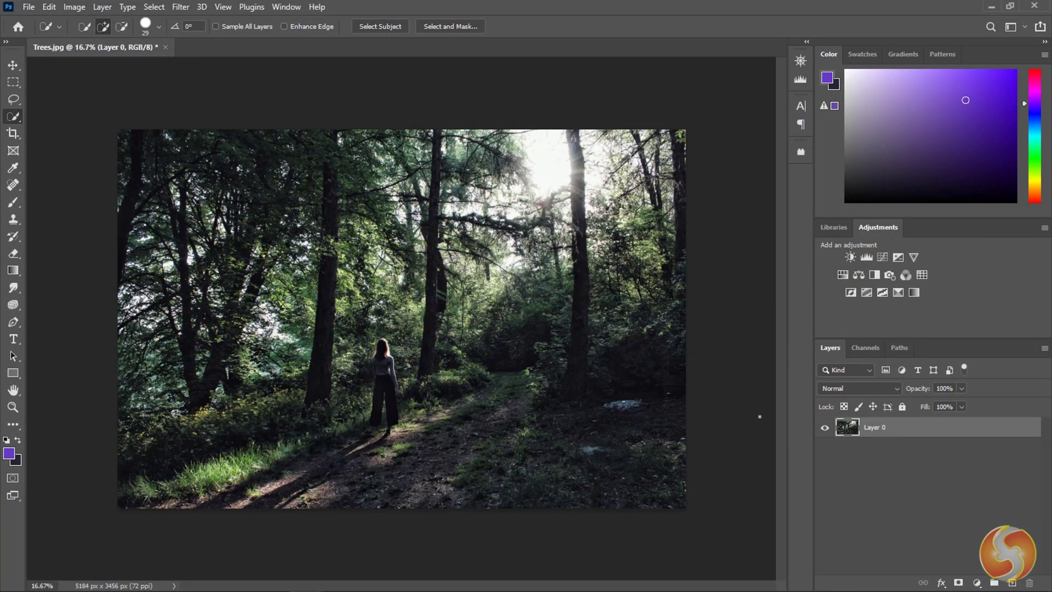
click(888, 430)
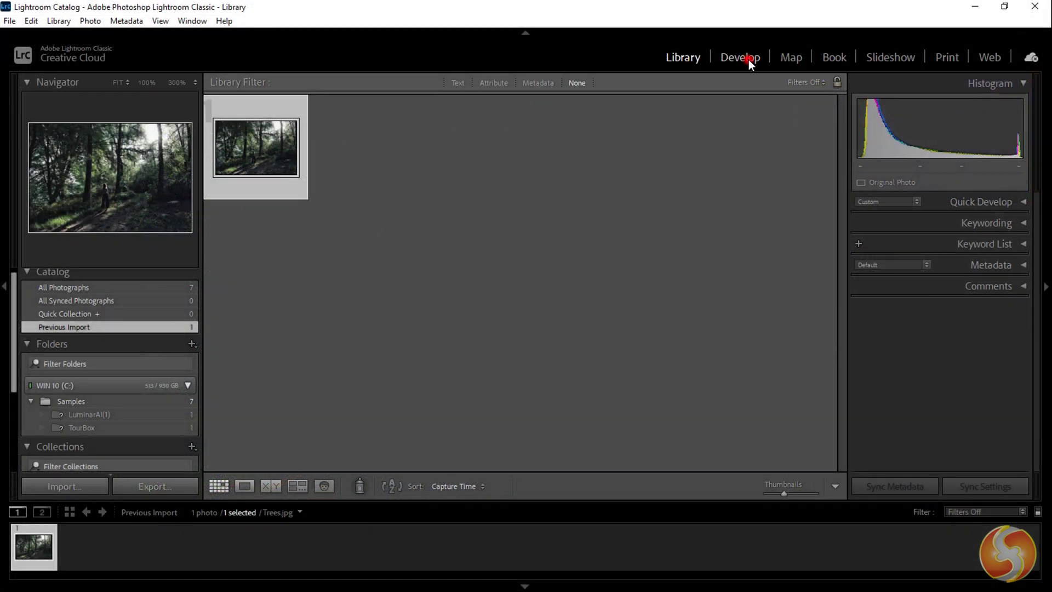
- Switch Lightroom Classic to the Develop module with Trees.jpg
click(748, 61)
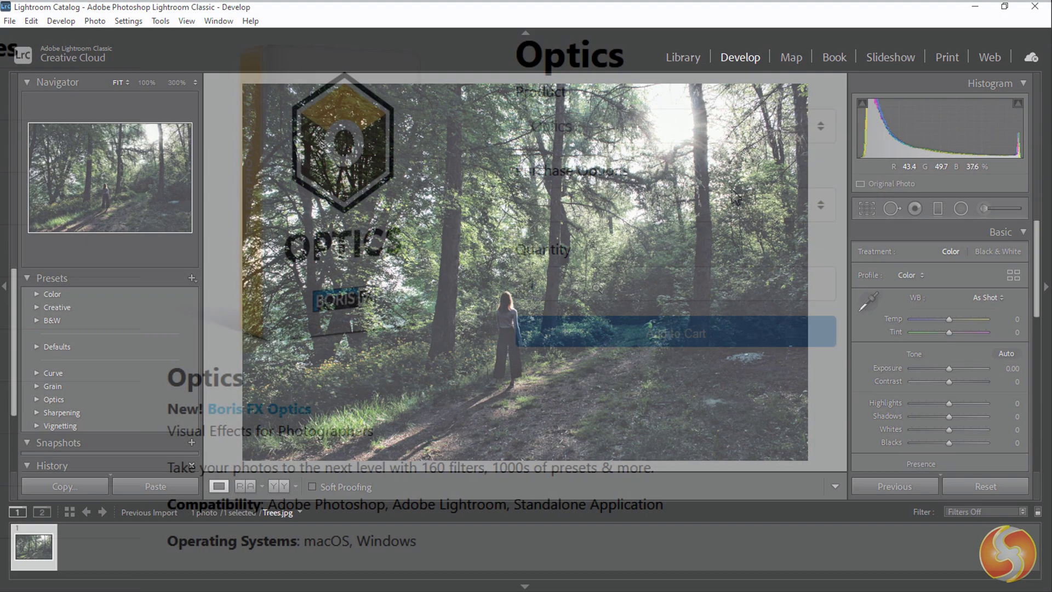
click(734, 204)
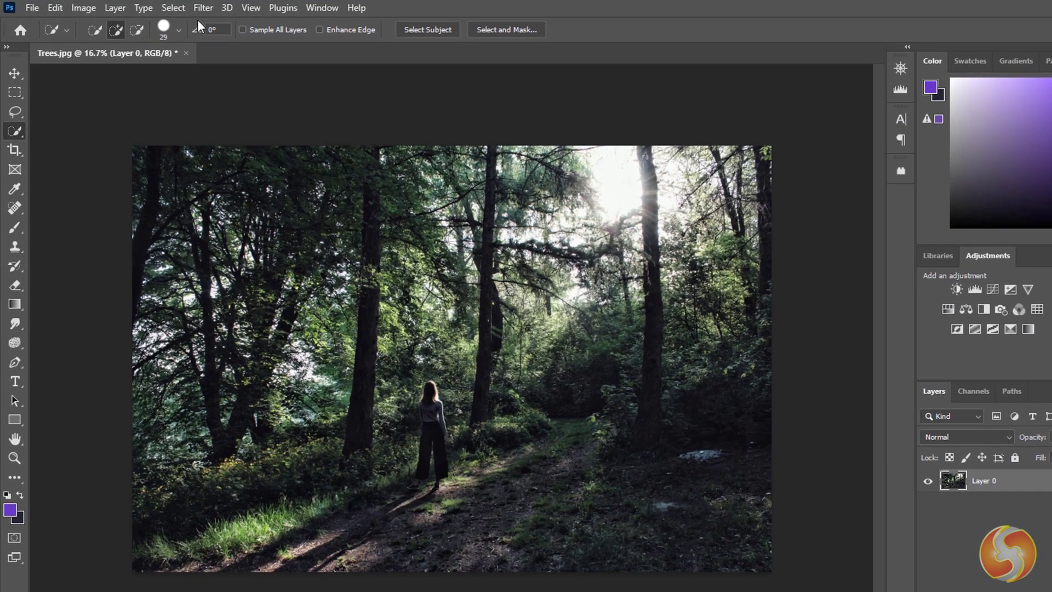
- Run Filter > Boris FX > Optics on the forest photo's Layer 0
click(181, 7)
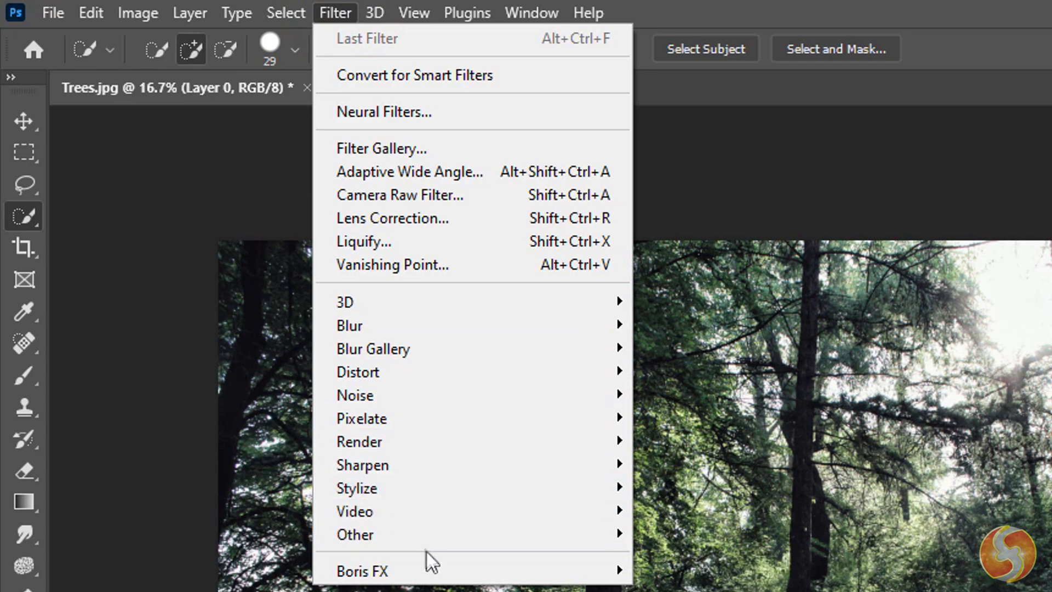
mouse_move(564, 567)
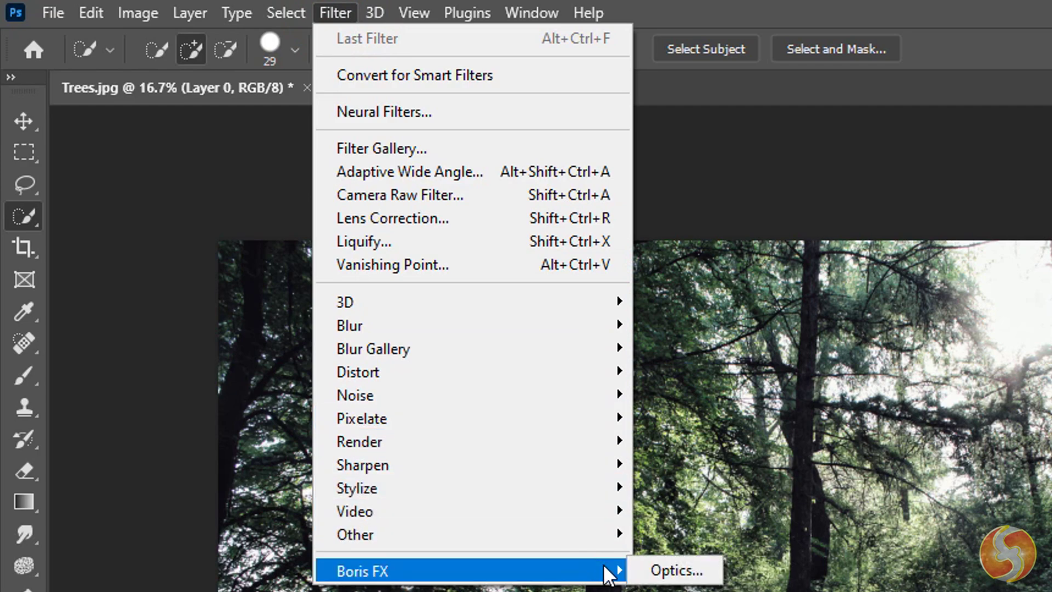
click(683, 572)
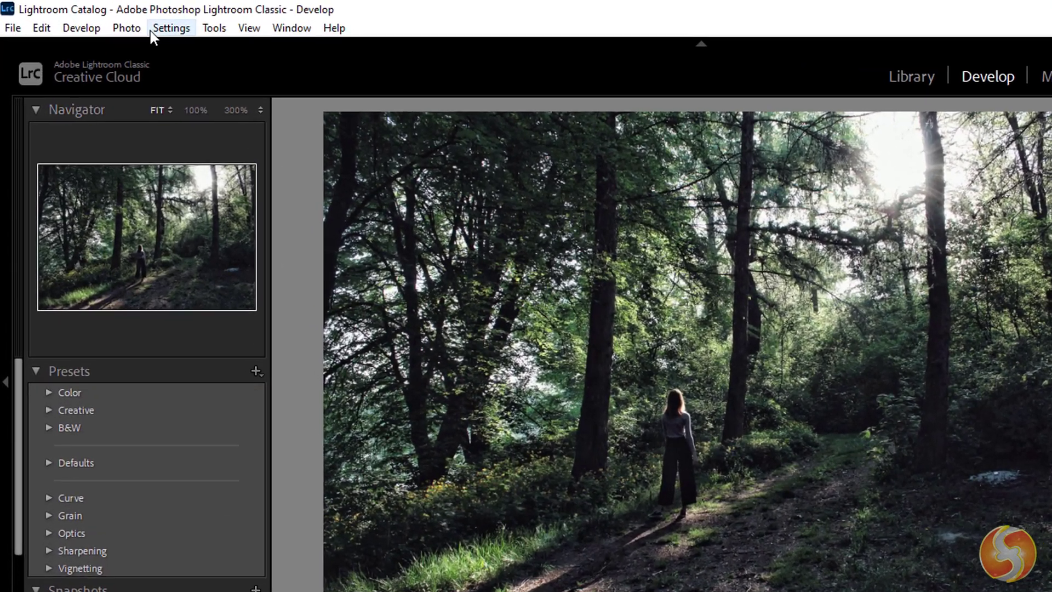
- Send Trees.jpg to Boris FX Optics via Photo > Edit In, editing the original
click(153, 31)
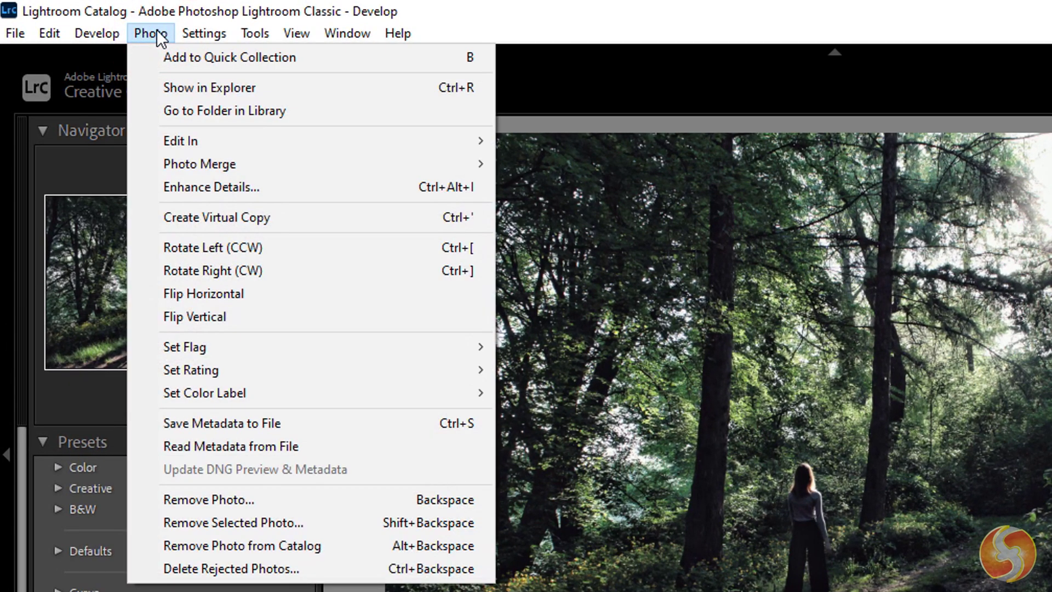
mouse_move(267, 140)
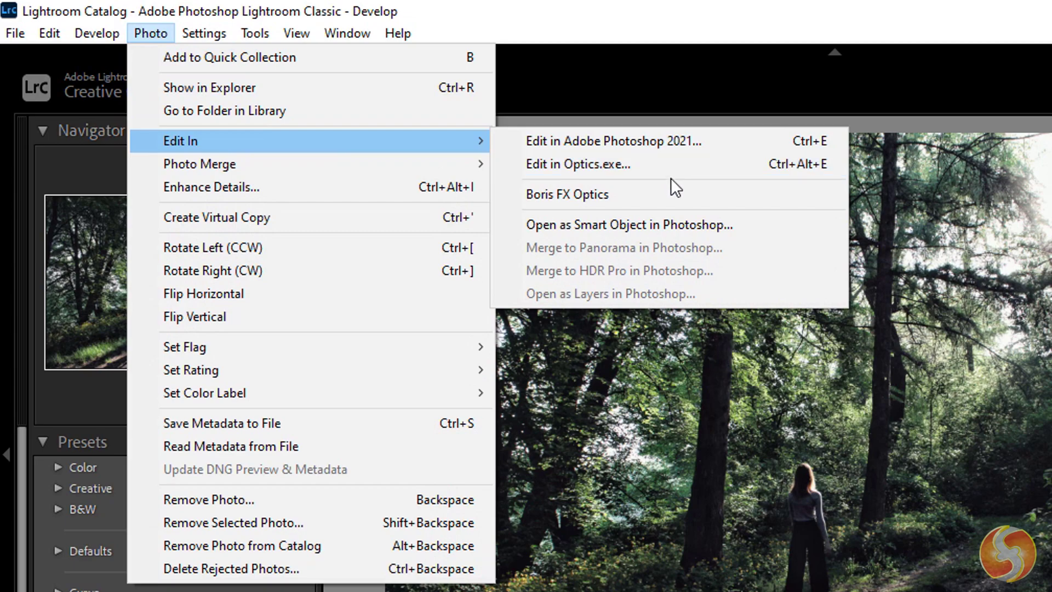
click(691, 198)
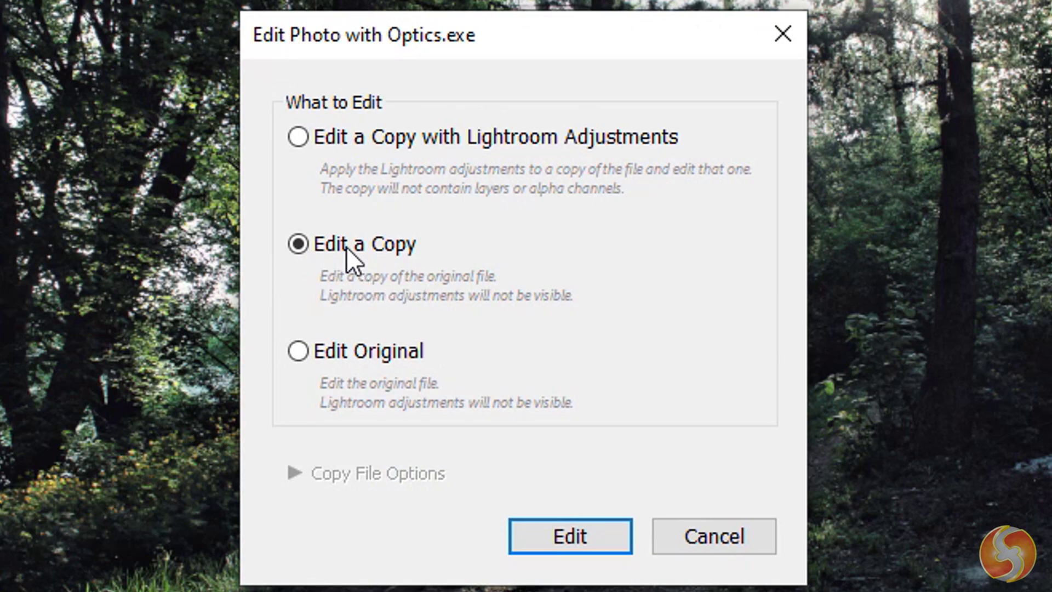
click(311, 360)
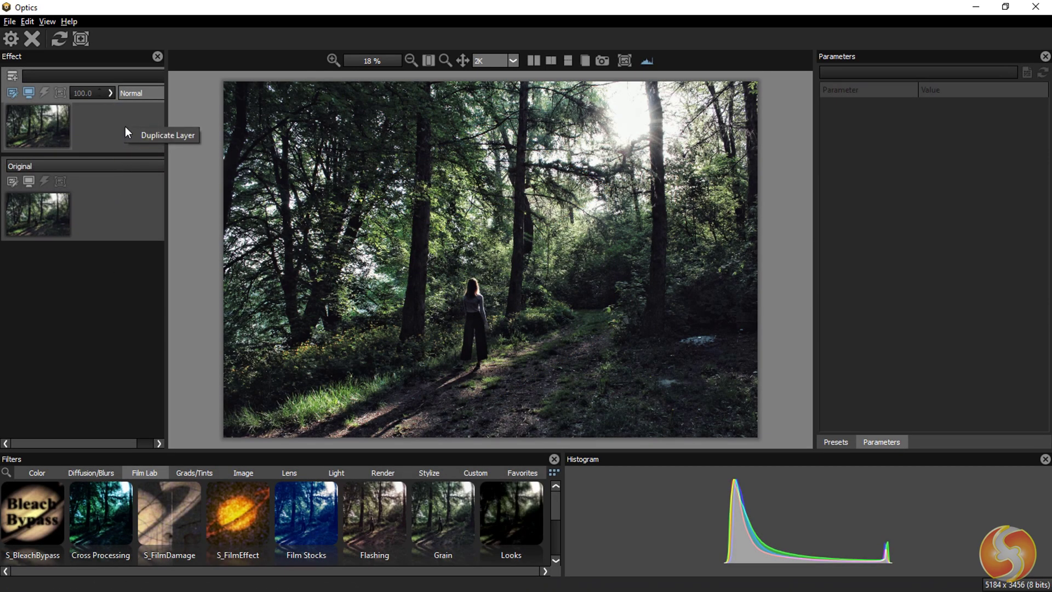
- Drag the Filters/Histogram divider right so ten Film Lab filters show, through S_Vintage Color3Strip
click(123, 126)
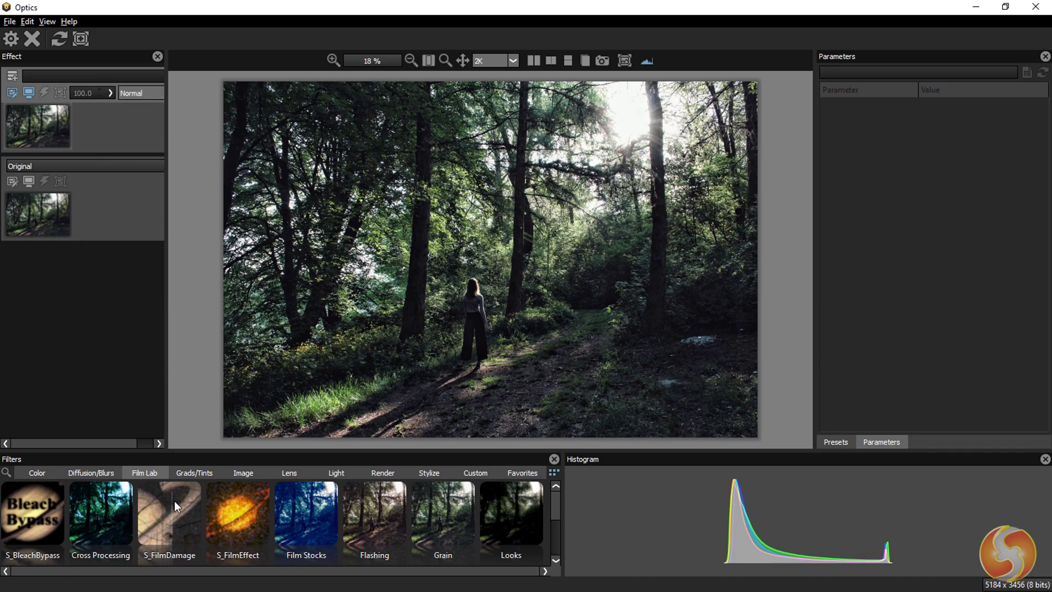
drag(563, 504, 808, 504)
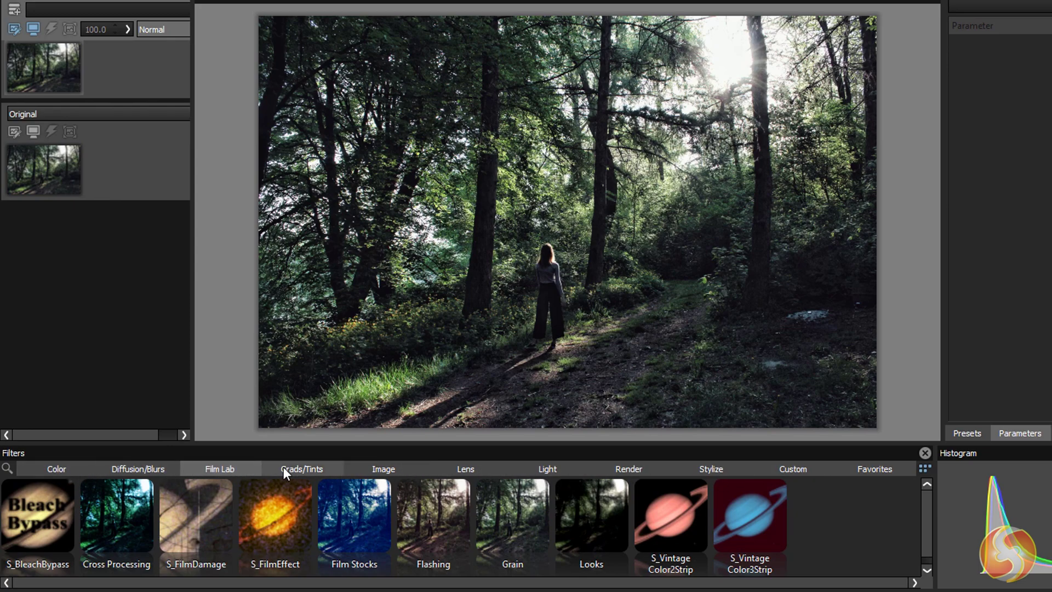
- Preview the Color filters Low Contrast, Ozone and Selective Color Correct on the photo
click(71, 470)
scroll(557, 501, down, 2)
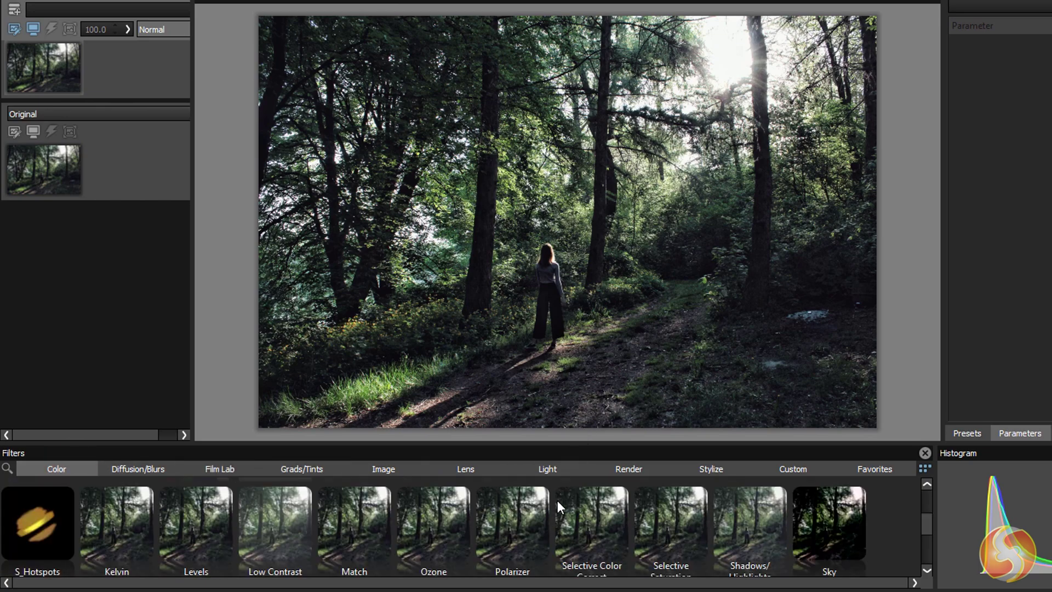
click(280, 514)
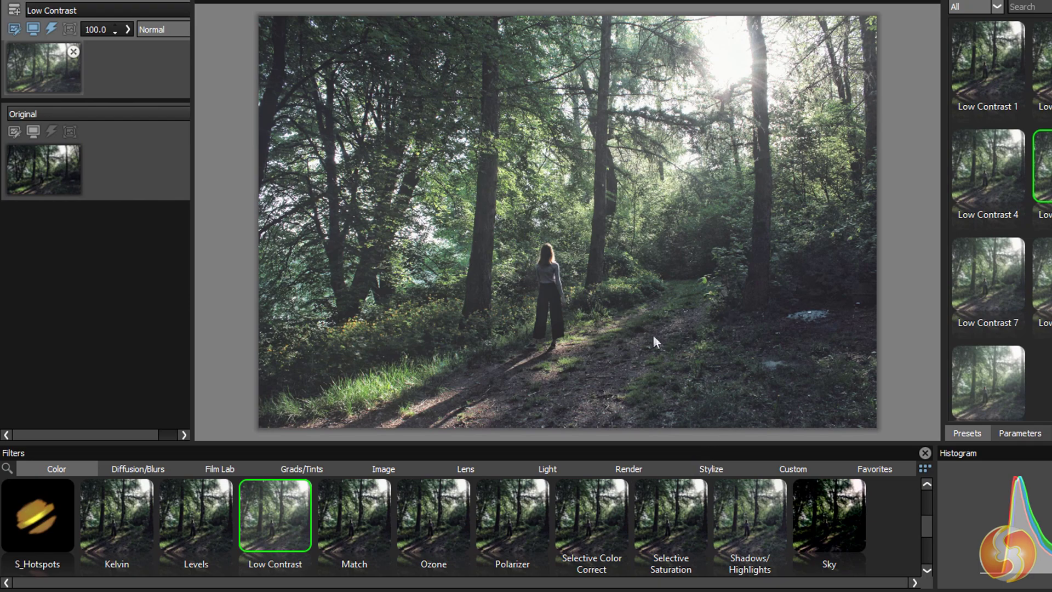
click(445, 512)
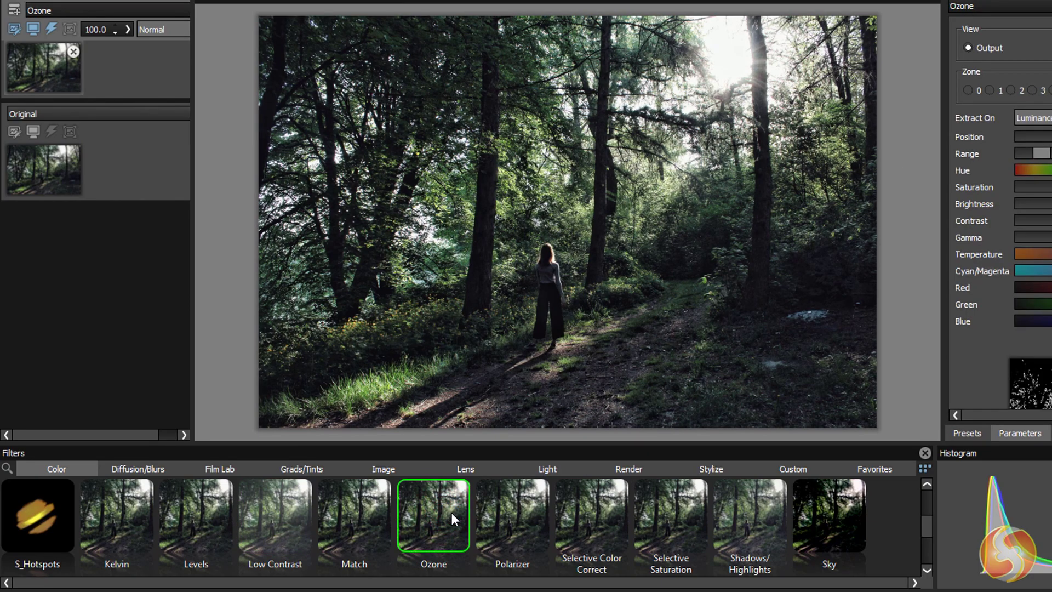
click(587, 517)
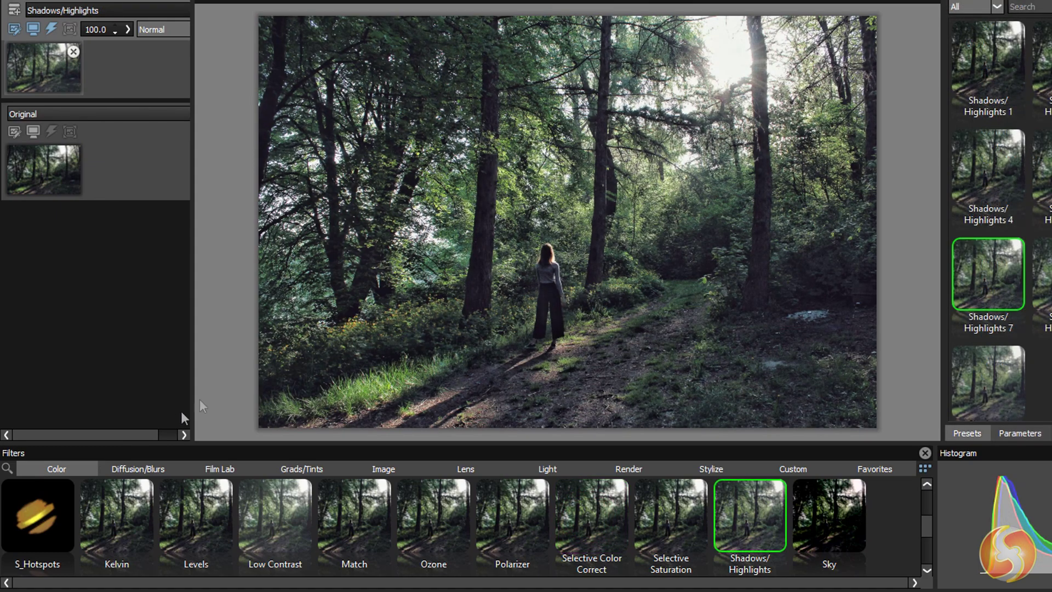
- Try the Fog, Frost, Mist and Net diffusion looks, then apply Halo
click(129, 468)
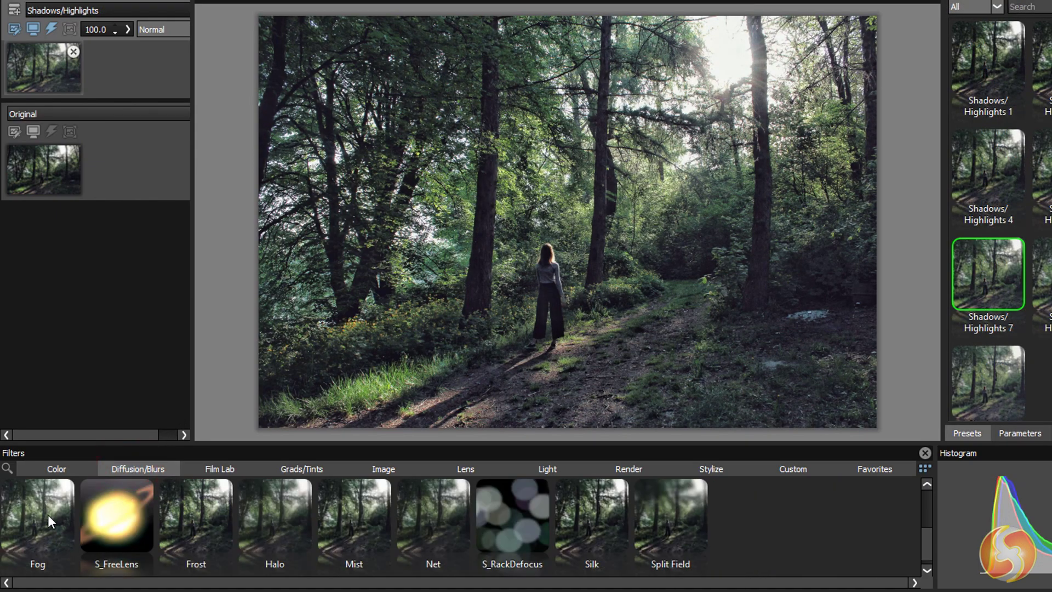
click(47, 517)
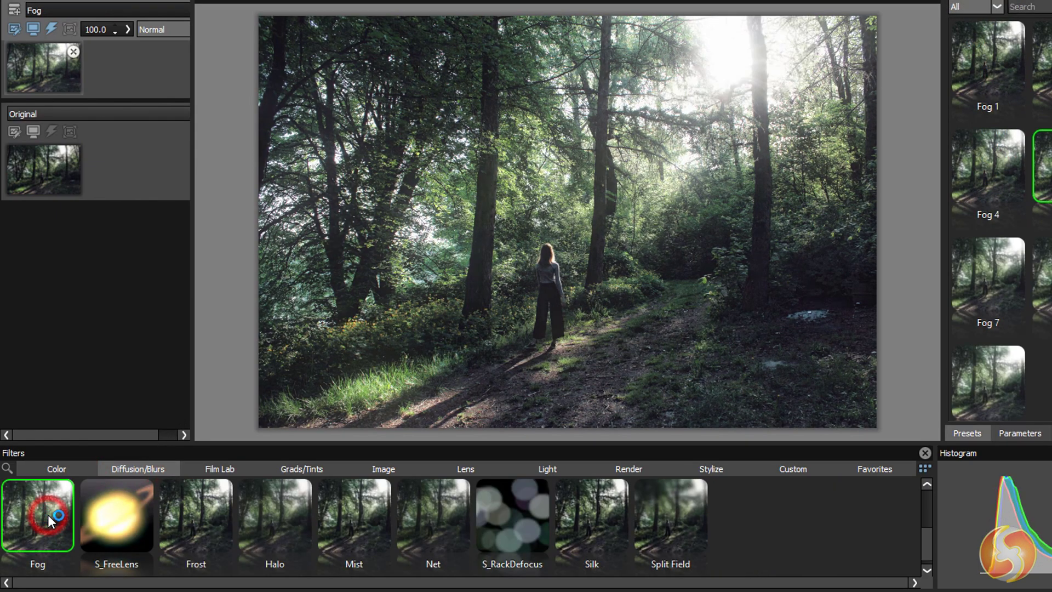
click(195, 524)
click(329, 528)
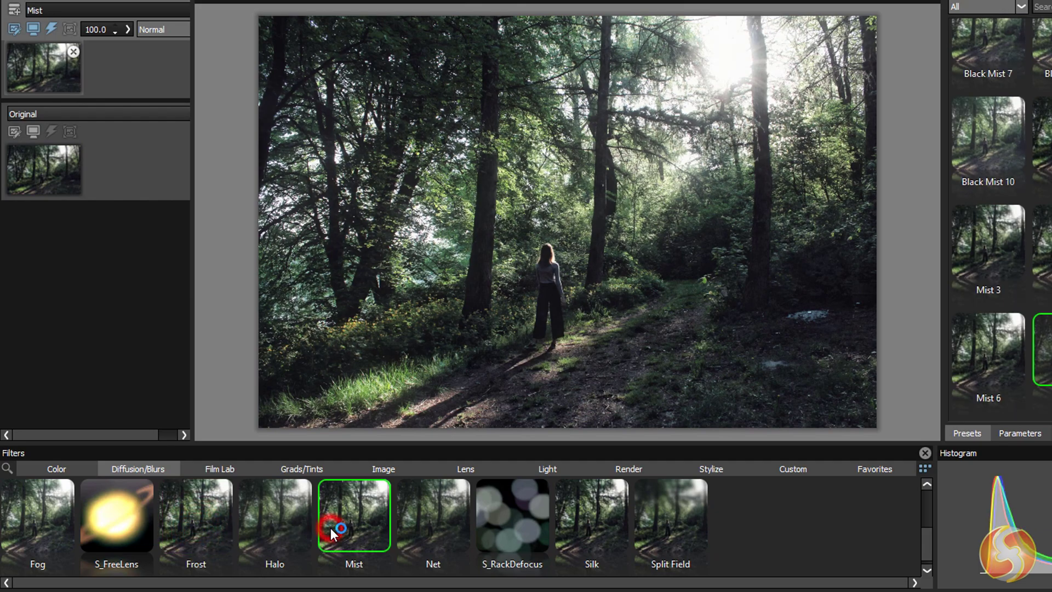
click(448, 519)
click(278, 515)
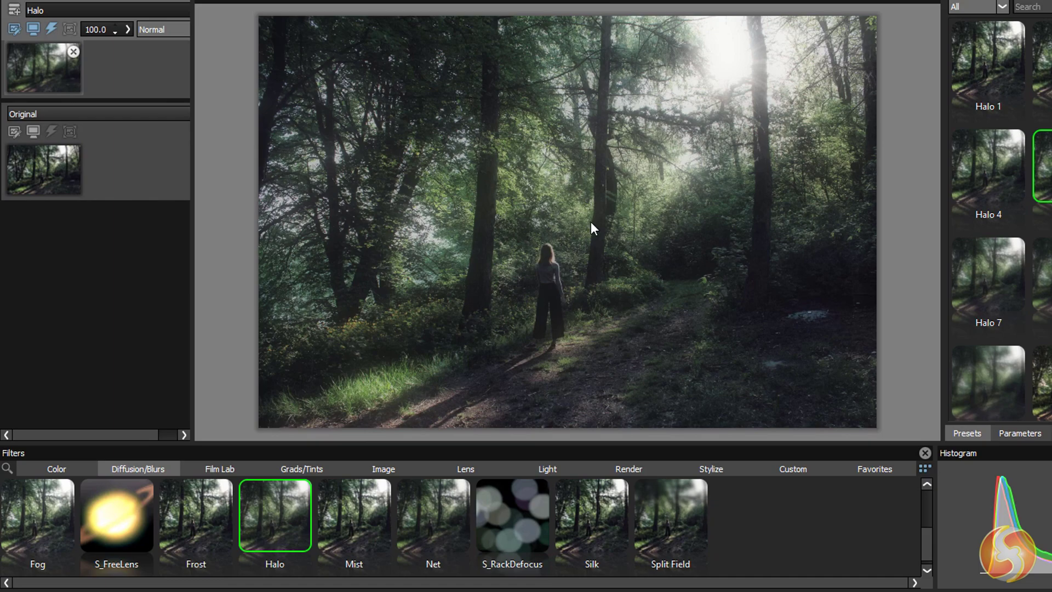
- Preview the Film Lab filters S_FilmDamage, Flashing, Grain and Looks on the photo
click(222, 467)
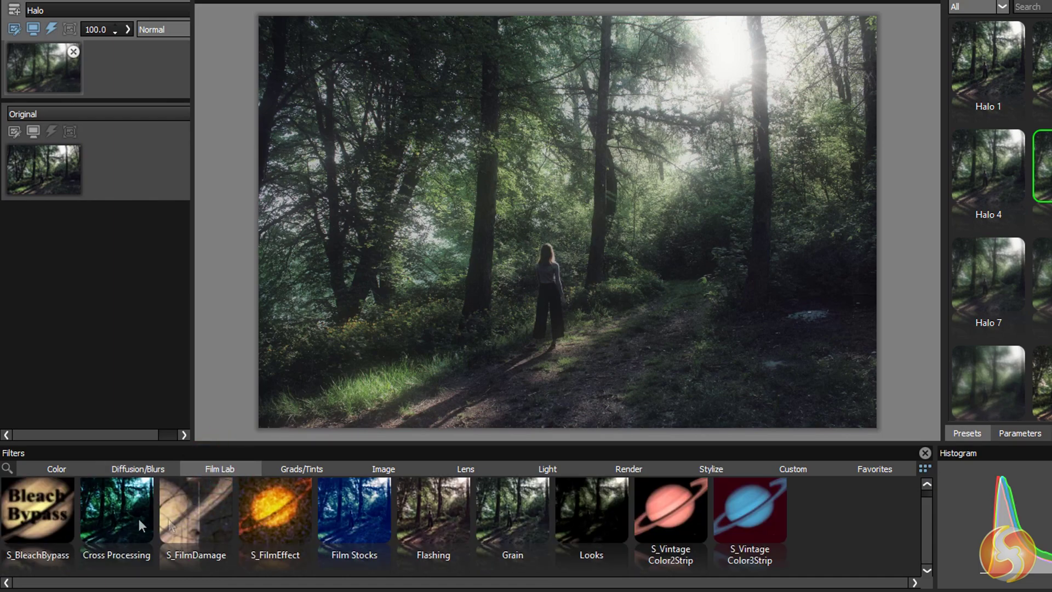
click(193, 517)
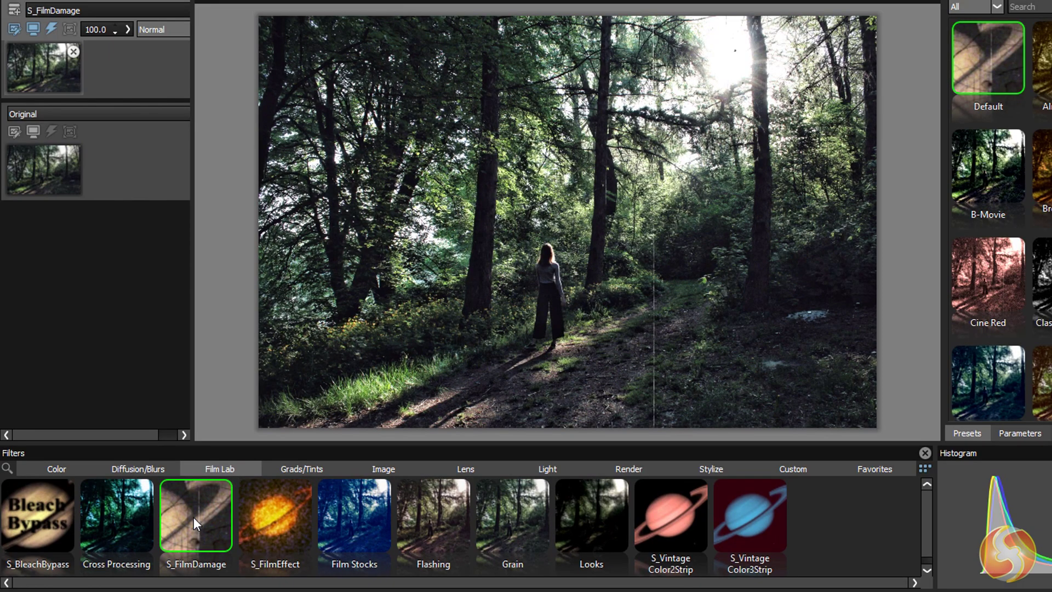
click(449, 513)
click(533, 523)
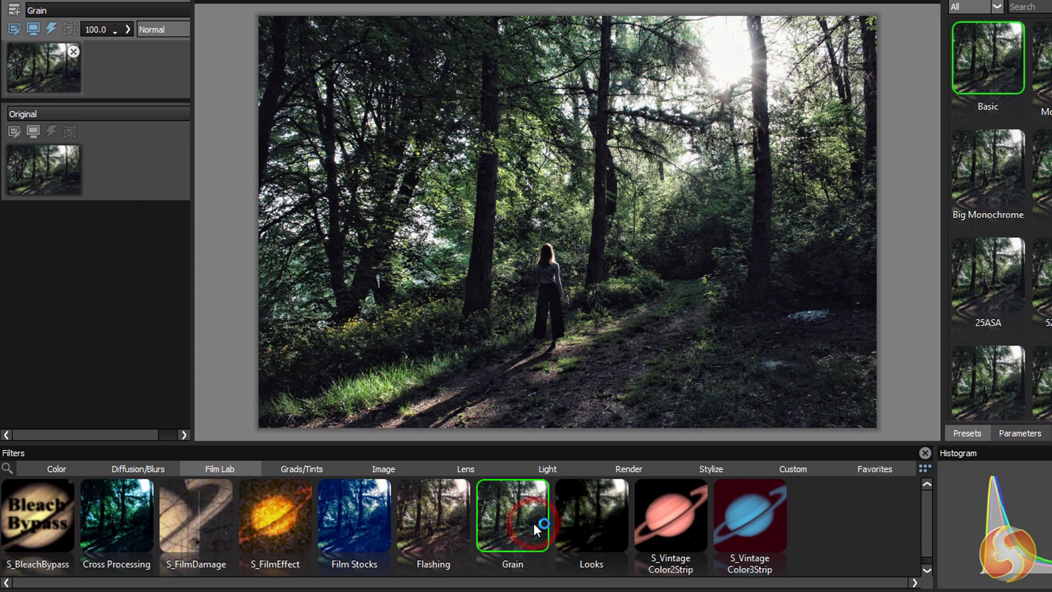
click(594, 524)
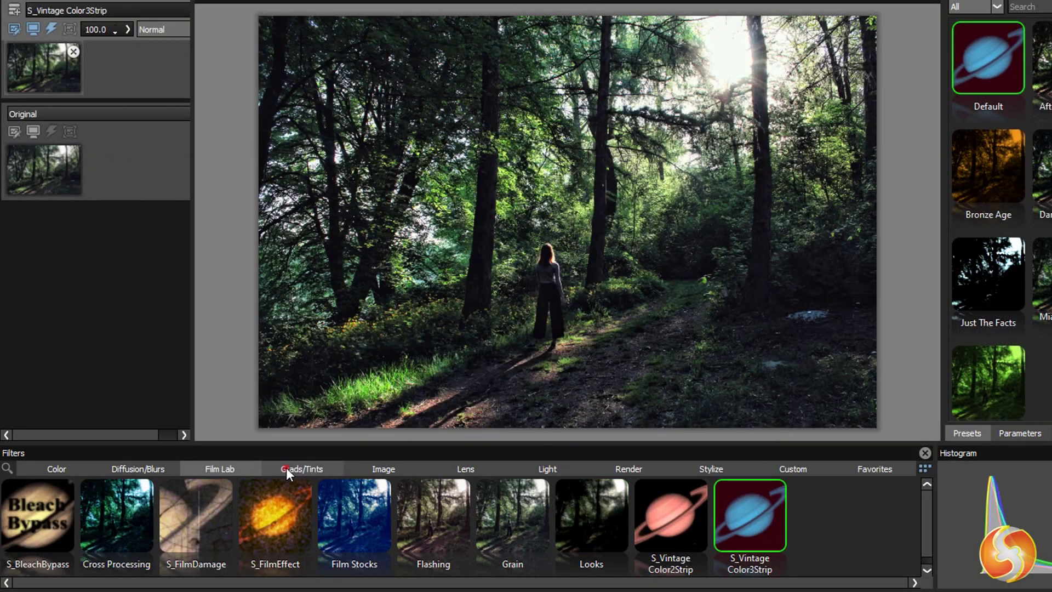
- Preview Grads/Tints filters Color Gradient, Color Spot, Colorize Gradient, S_DuoTone and Sepia
click(285, 468)
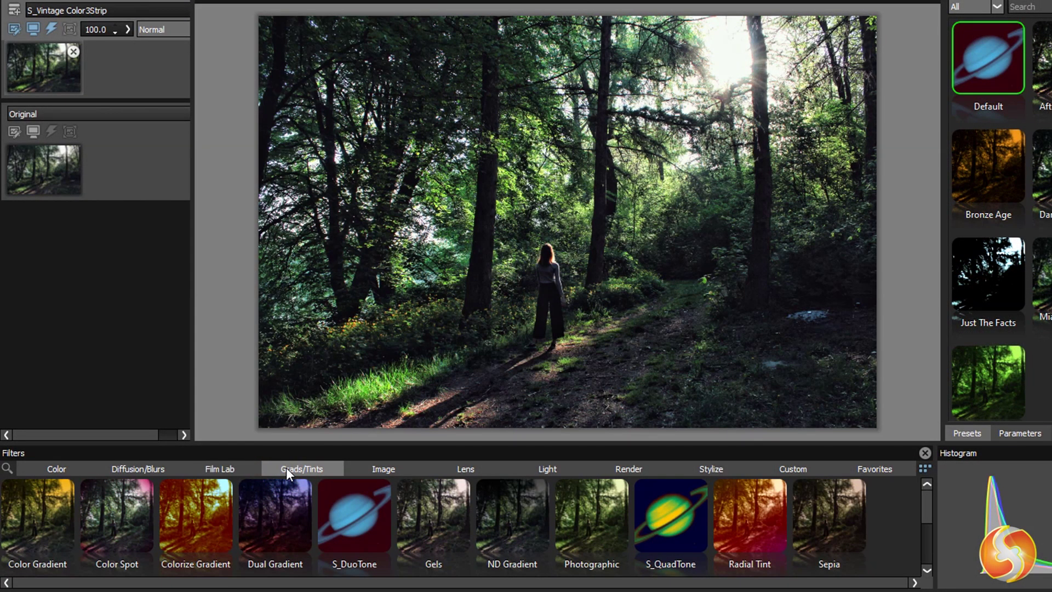
click(39, 514)
click(138, 515)
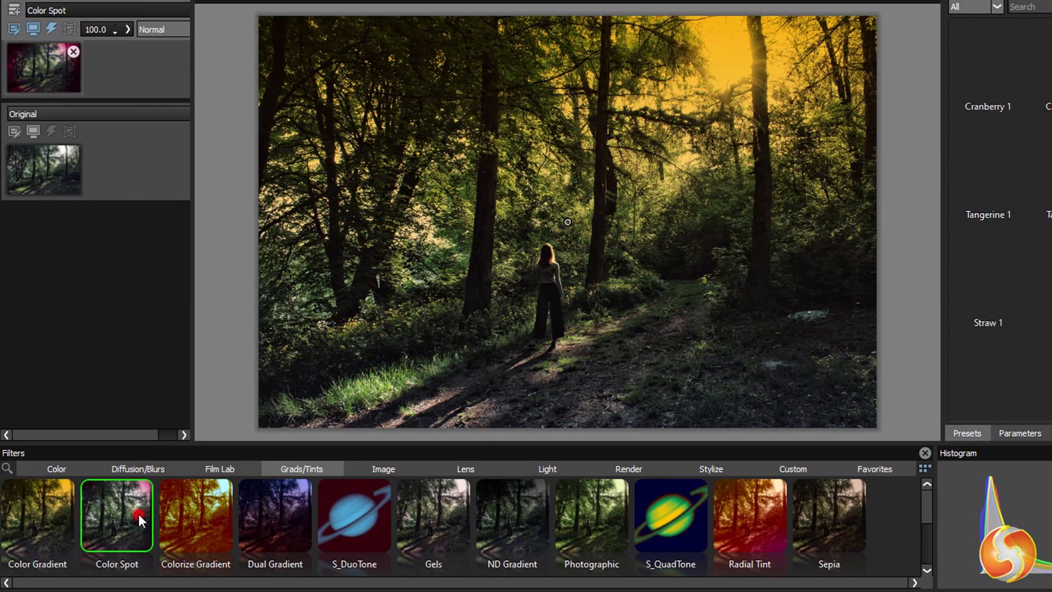
click(211, 516)
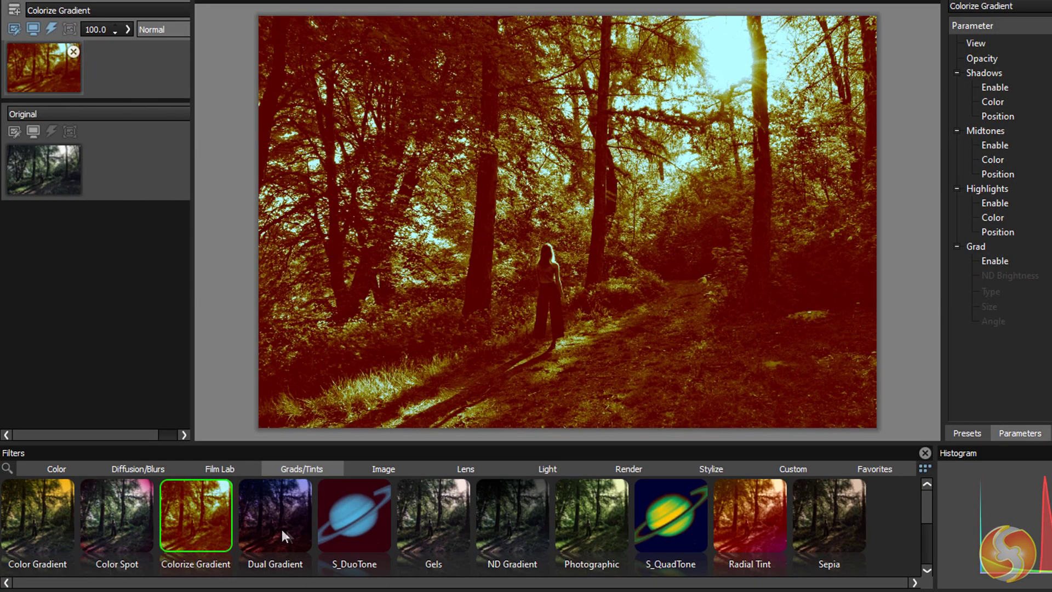
click(354, 525)
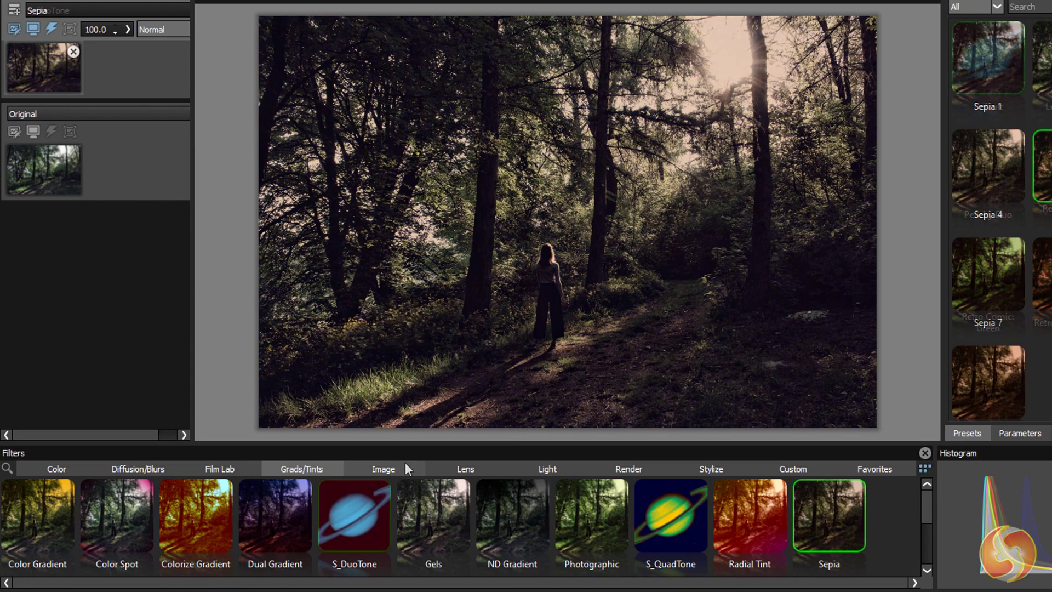
click(386, 467)
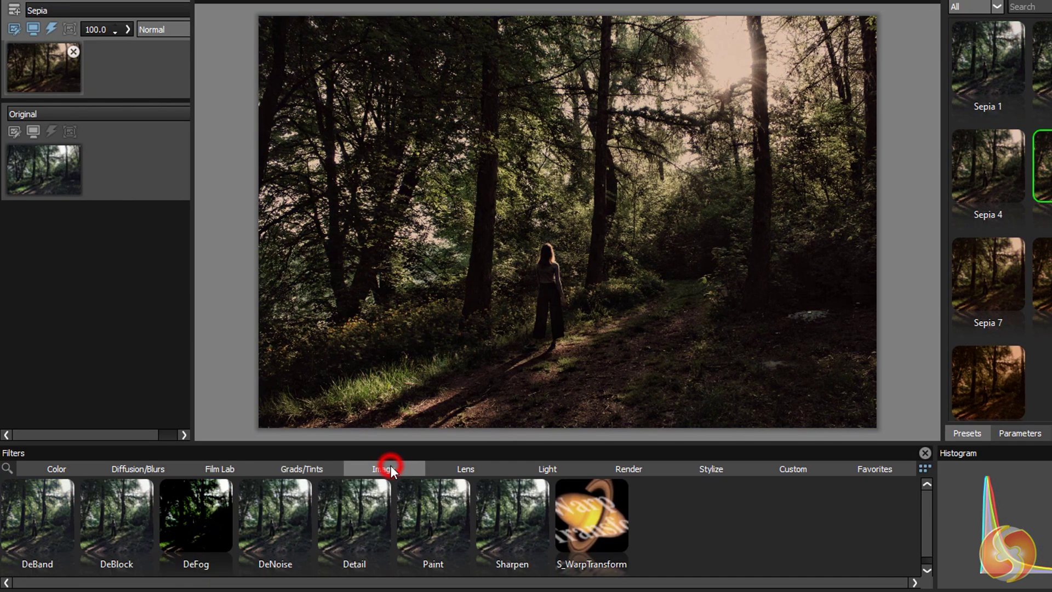
- Preview the Image filters DeBand, DeNoise, Detail, Paint and Sharpen on the photo
click(25, 514)
click(275, 518)
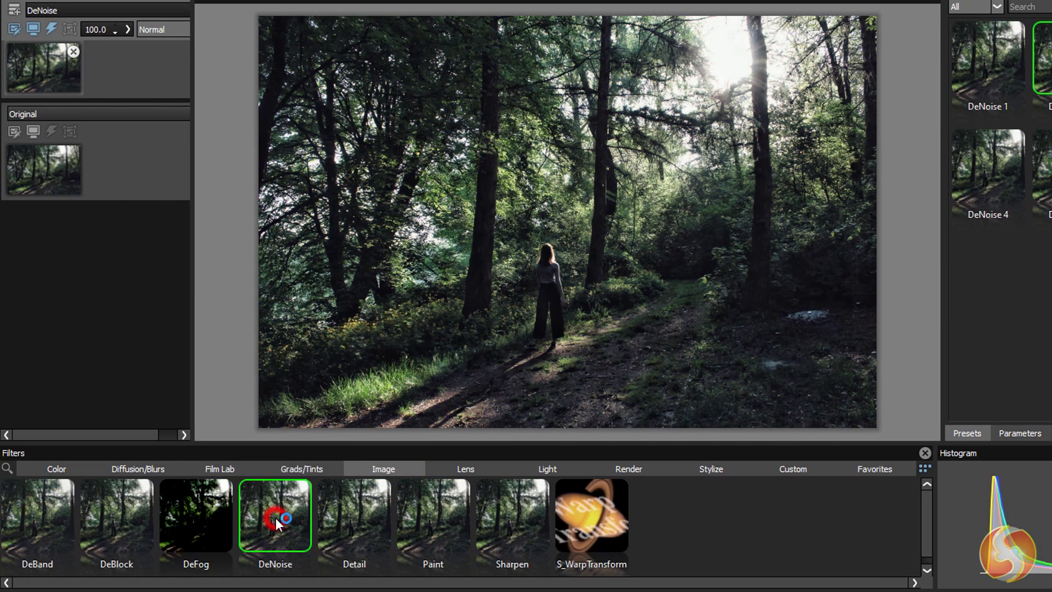
click(363, 517)
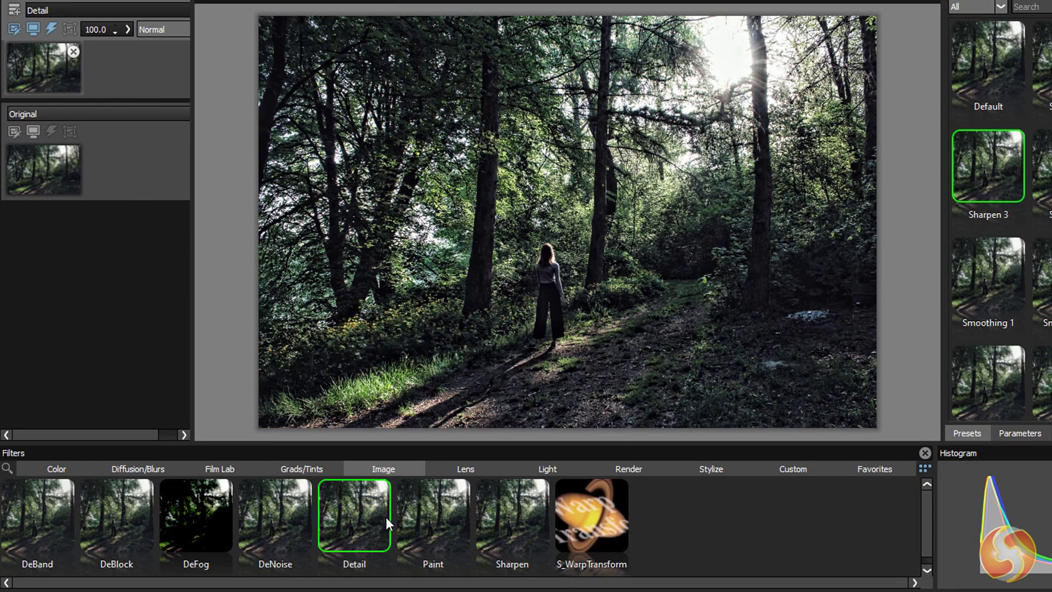
click(429, 518)
click(512, 518)
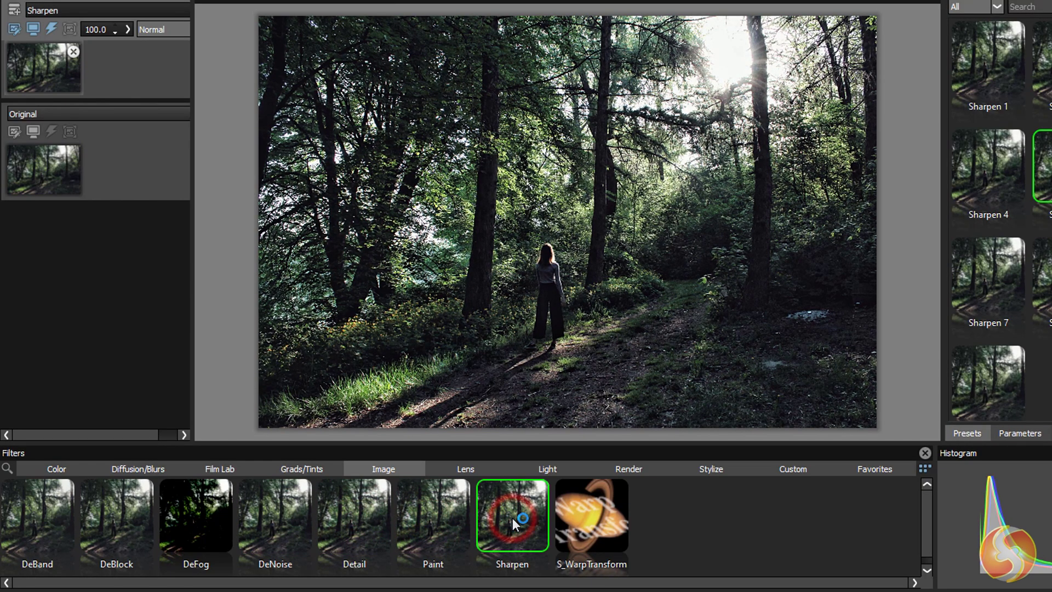
- Preview the Lens filters Radial Exposure, S_Vignette and S_WarpPolar on the photo
click(465, 470)
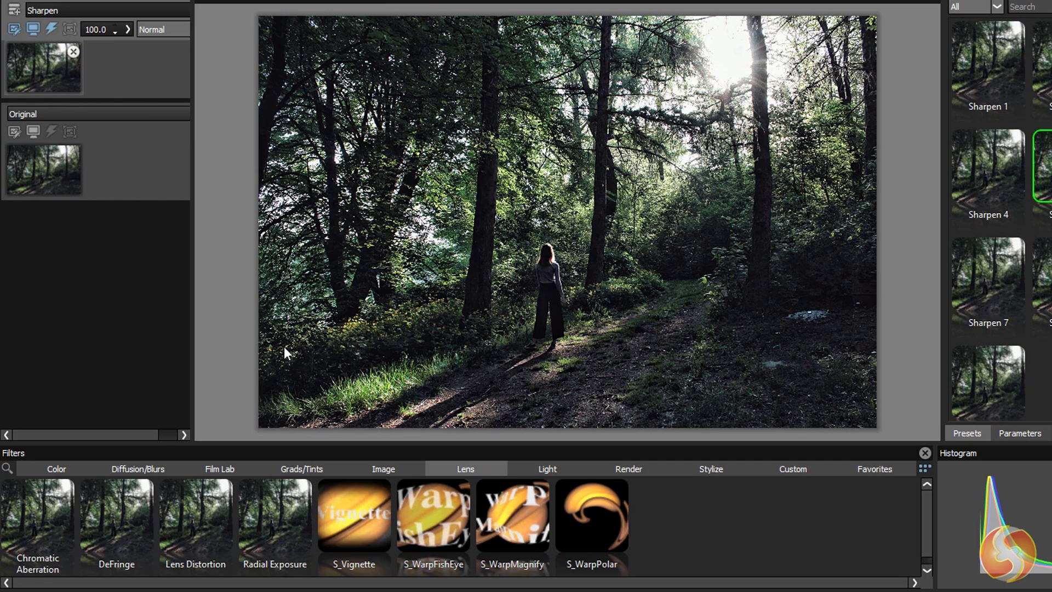
click(275, 518)
click(362, 520)
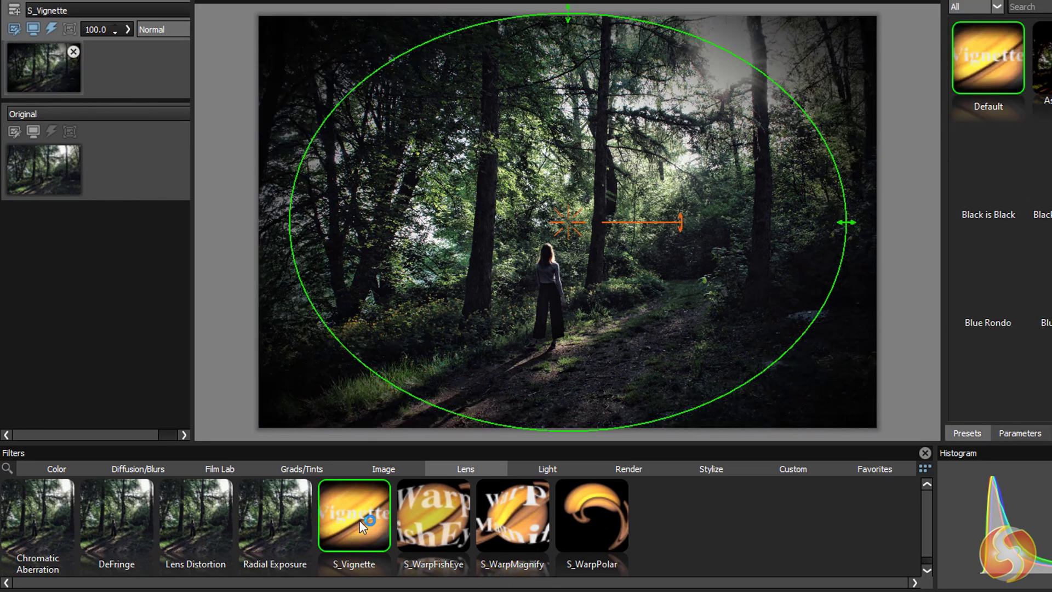
click(600, 518)
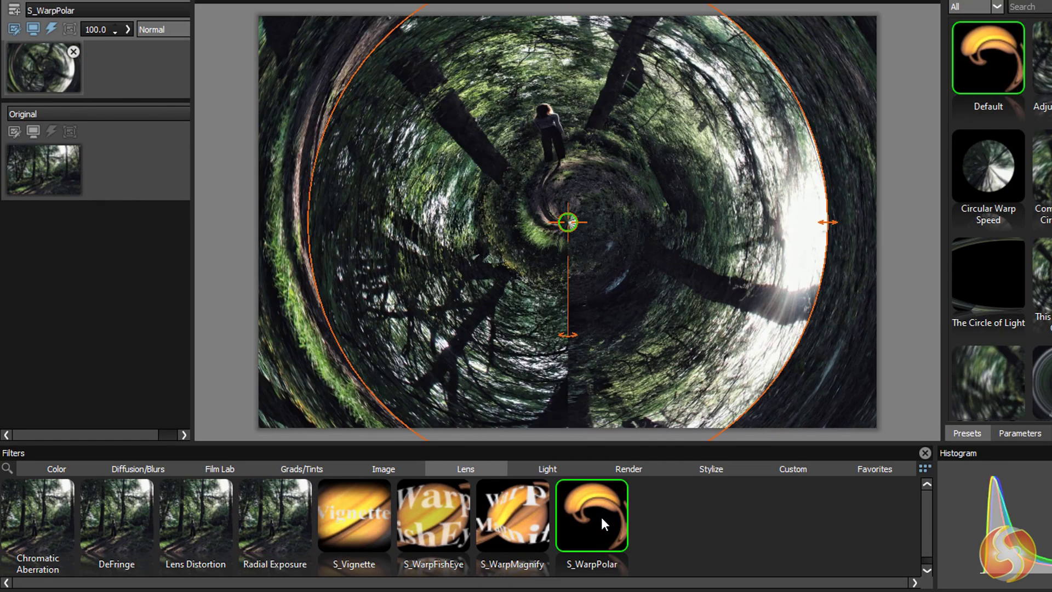
- Preview the Light filters S_Aurora, S_EdgeRays and S_Glint on the photo
click(566, 468)
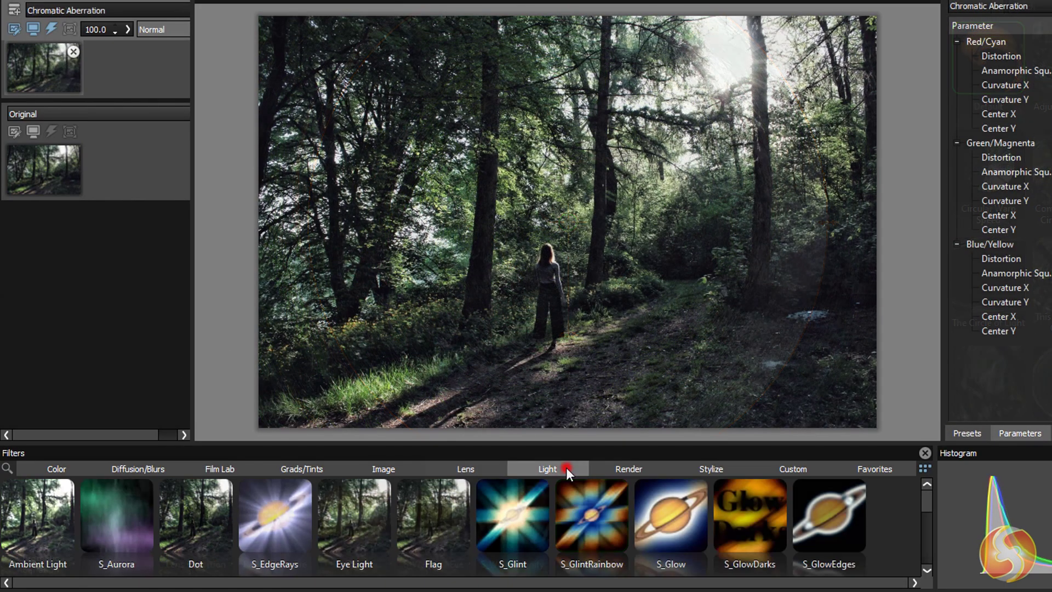
click(129, 520)
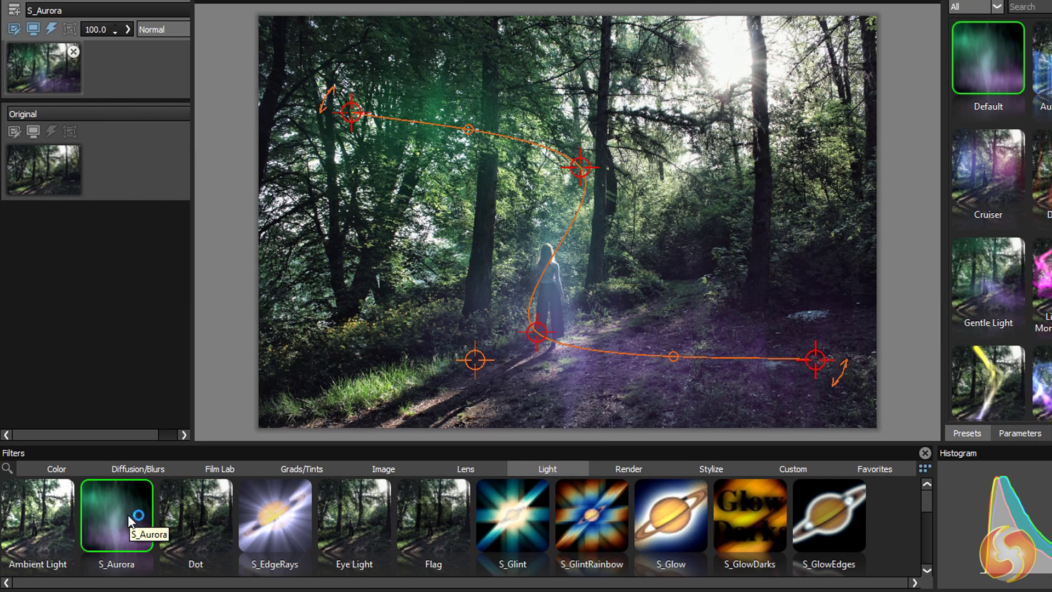
click(282, 508)
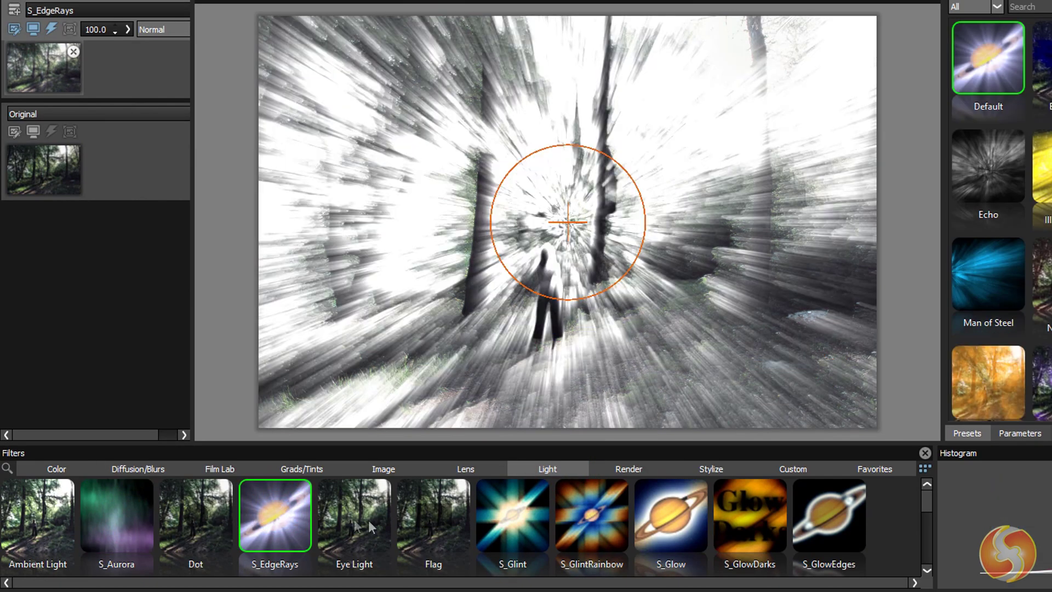
click(508, 521)
- Apply S_Glow, then preview Render filters S_Caustics, S_Clouds, S_Luna, S_MuzzleFlash, S_Zap and S_NightSky
click(671, 515)
click(627, 468)
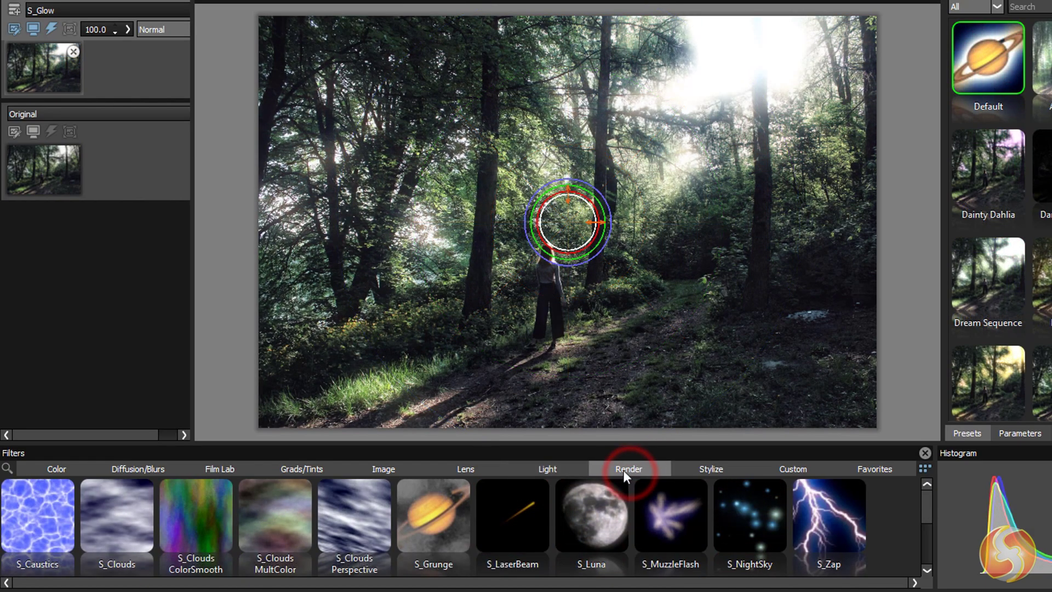
click(48, 512)
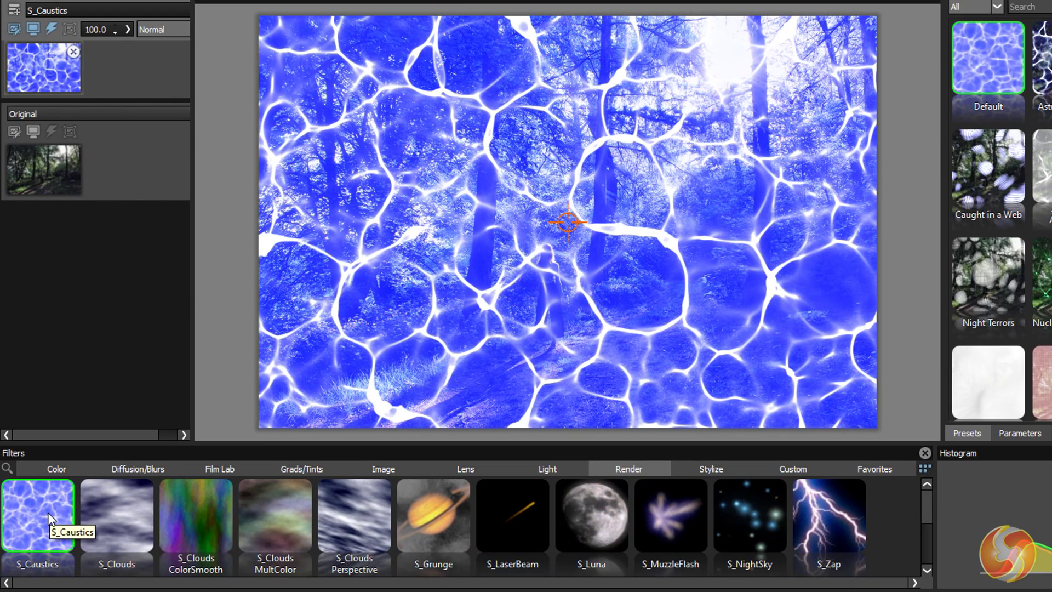
click(131, 517)
click(362, 518)
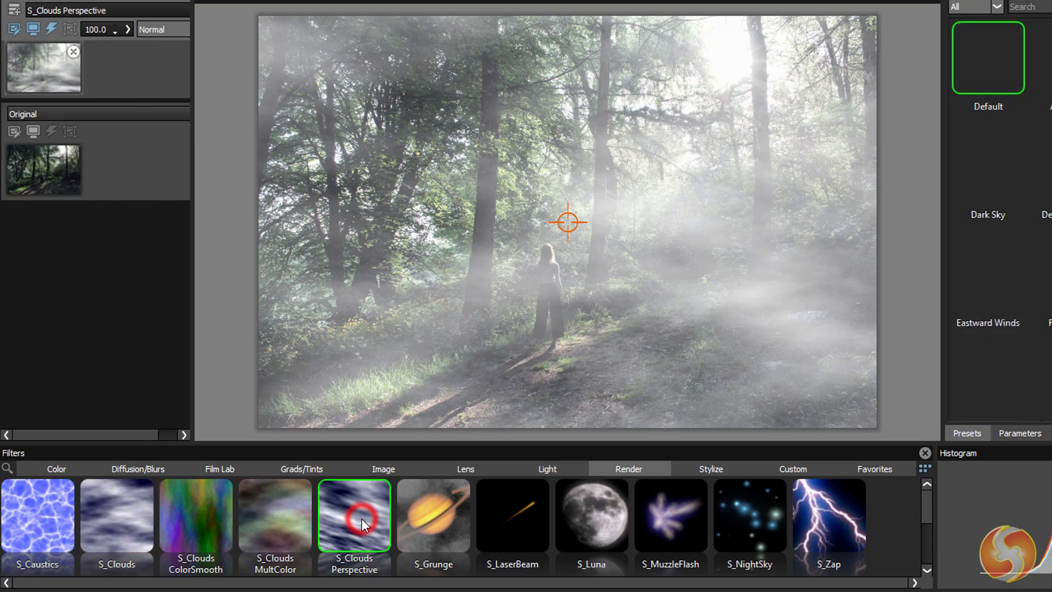
click(605, 521)
click(685, 516)
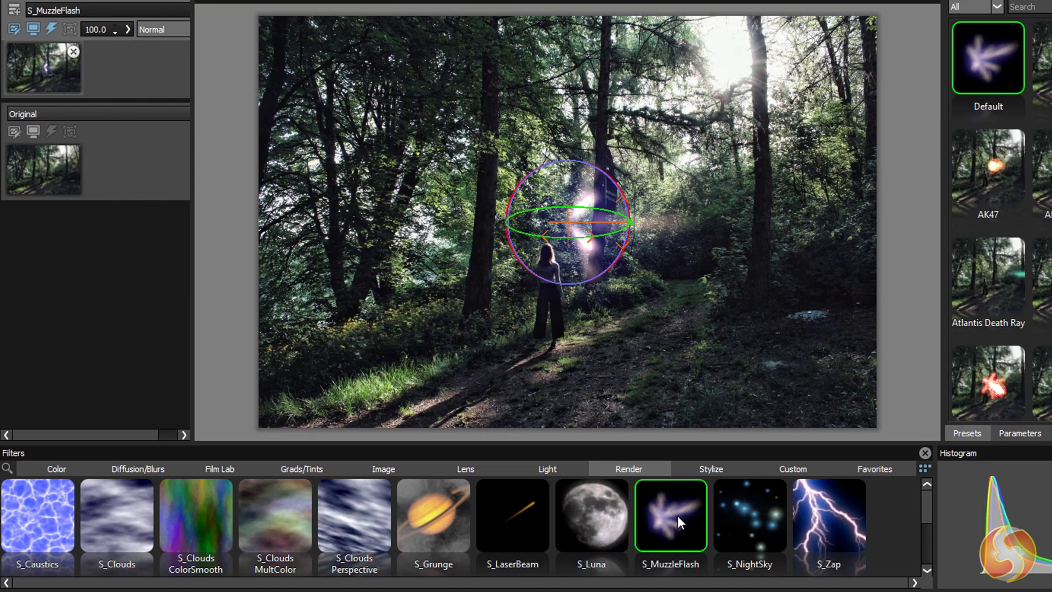
click(820, 521)
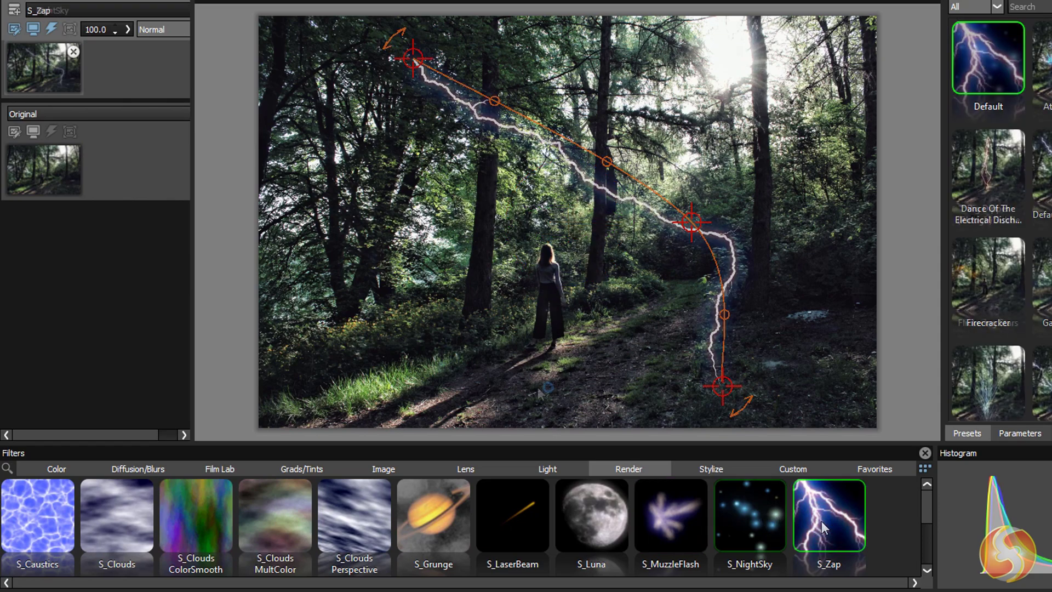
click(751, 484)
- Preview Stylize filters S_Cartoon, S_Brush and S_Crosshatch, ending on Day for Night
click(696, 465)
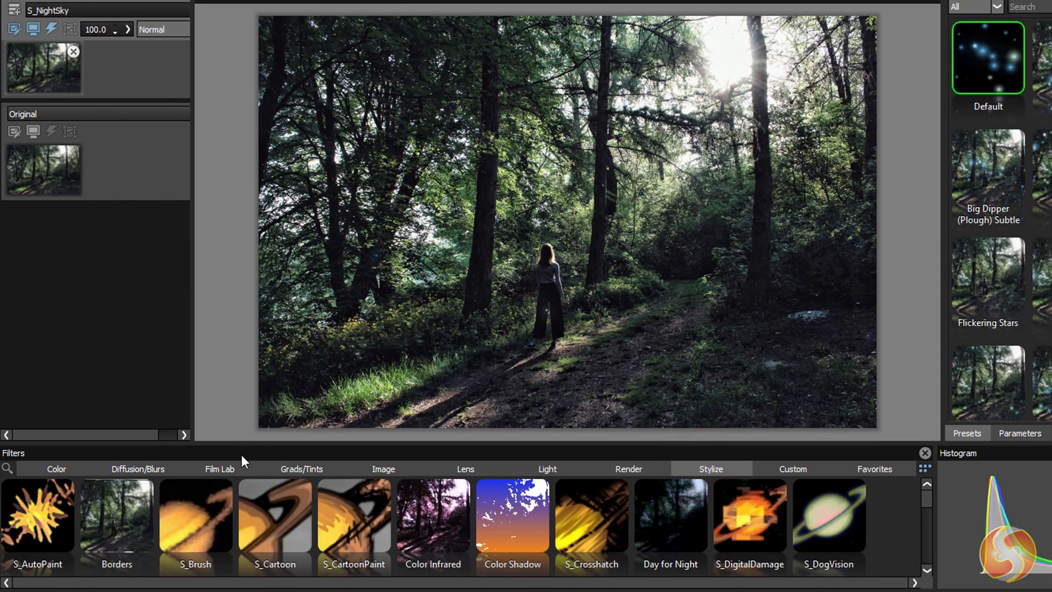
click(297, 526)
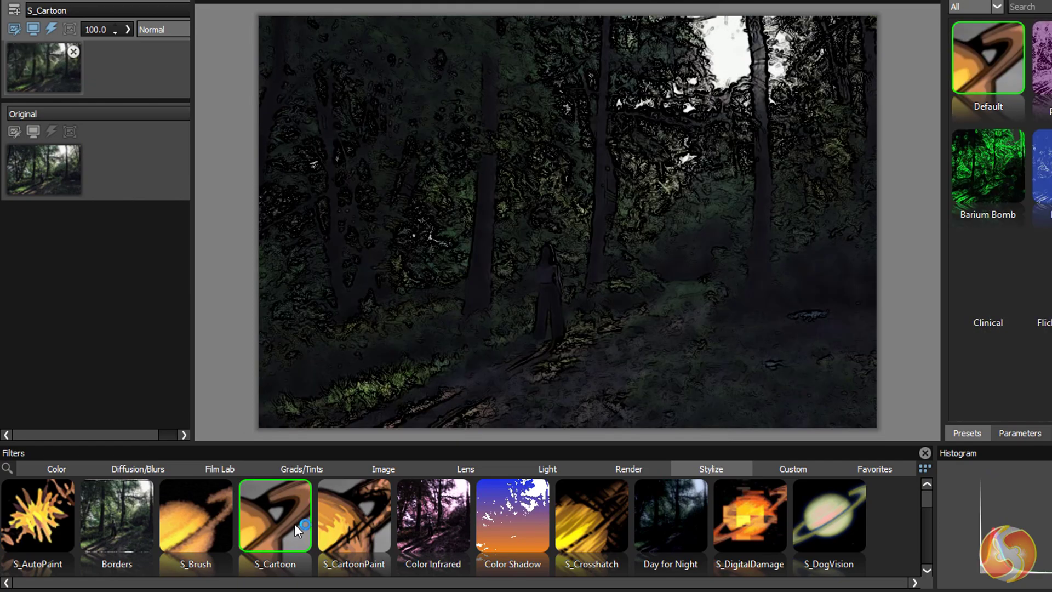
click(190, 524)
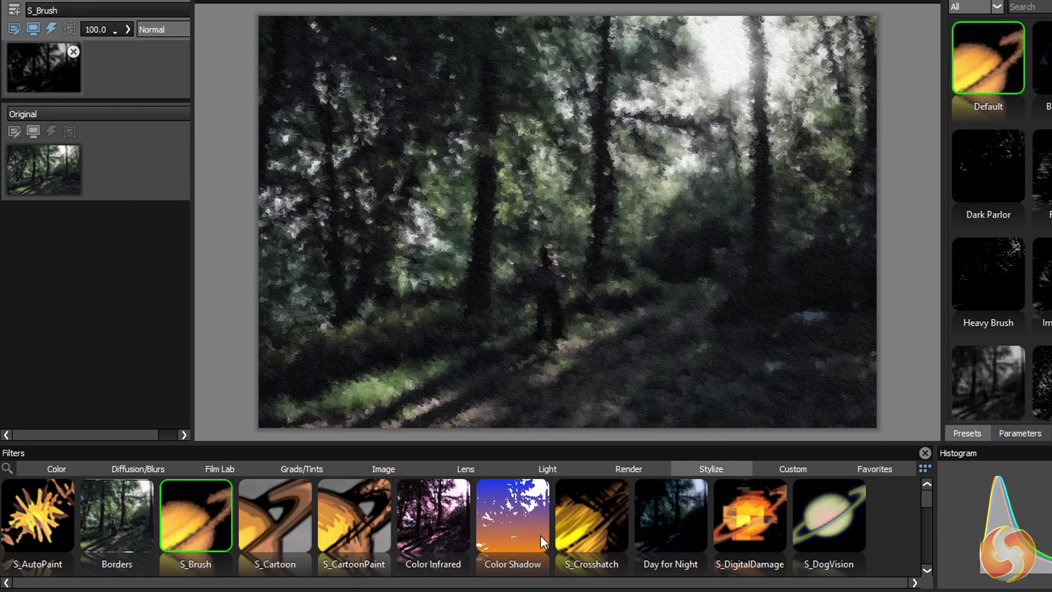
click(621, 522)
click(675, 518)
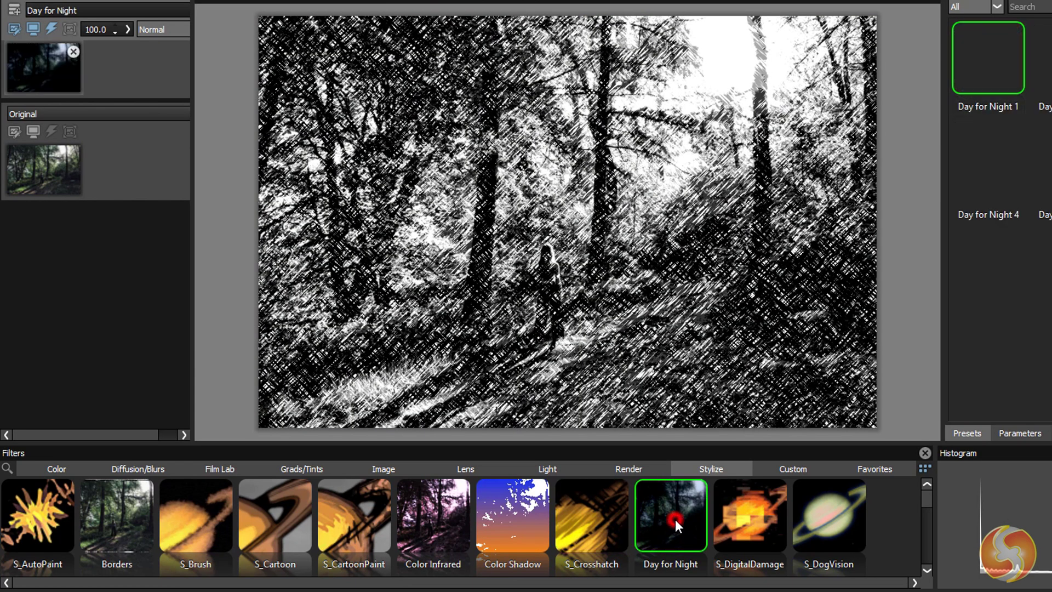
- Apply S_BlurDirectional, preview Chromatic Ghost Blur, Extreme Diagonal Blur and Flash Forward, then return to Default
click(732, 522)
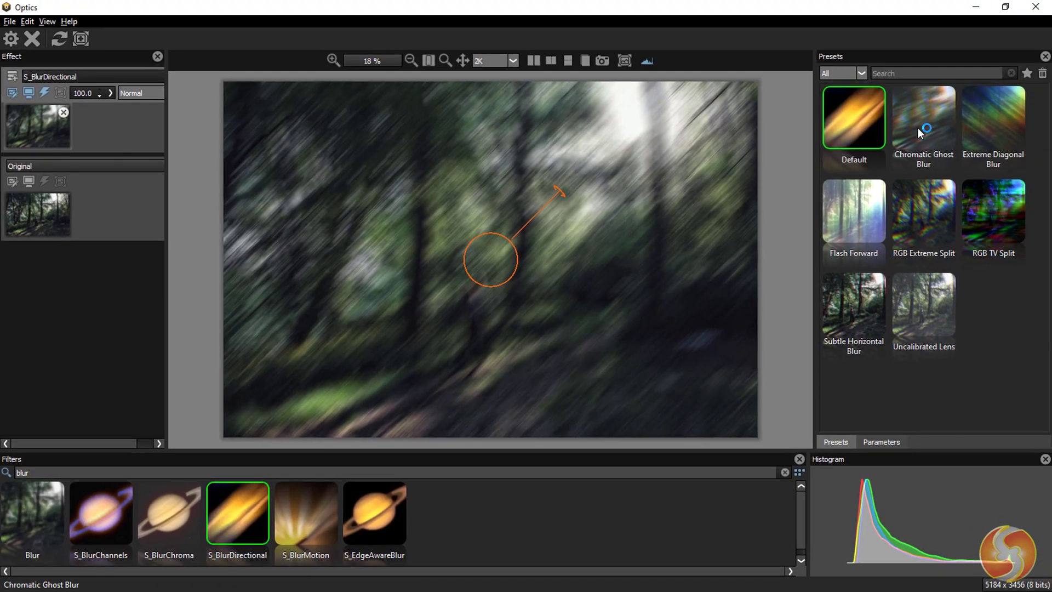
click(920, 132)
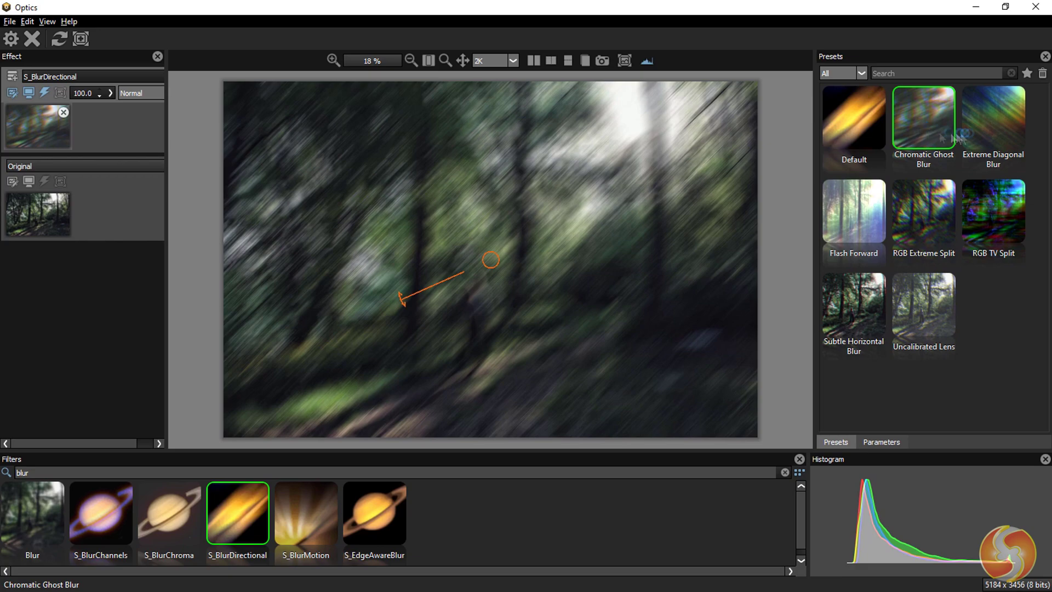
click(1008, 132)
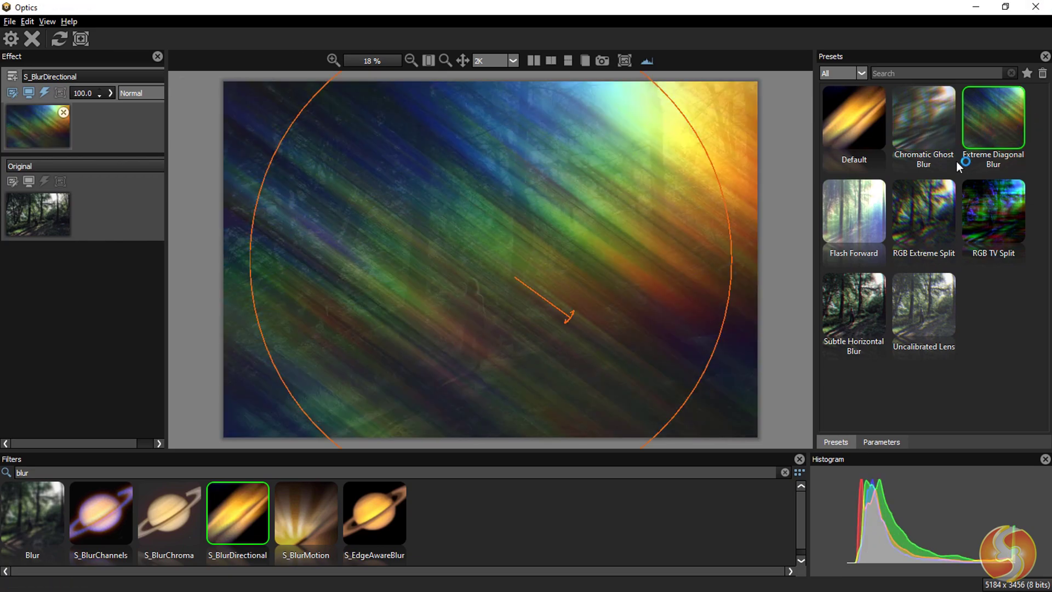
click(842, 233)
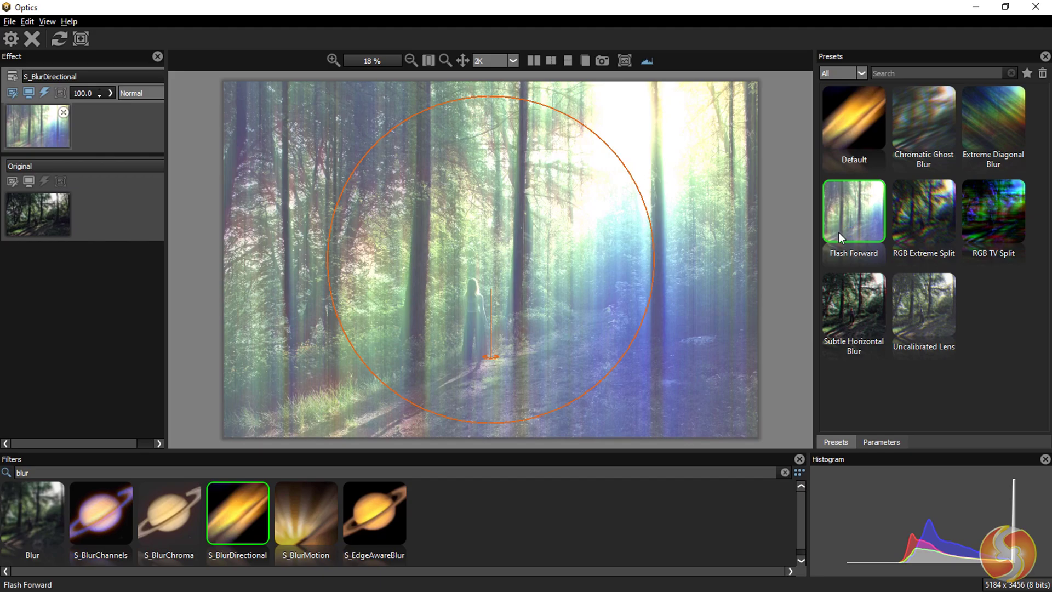
click(846, 112)
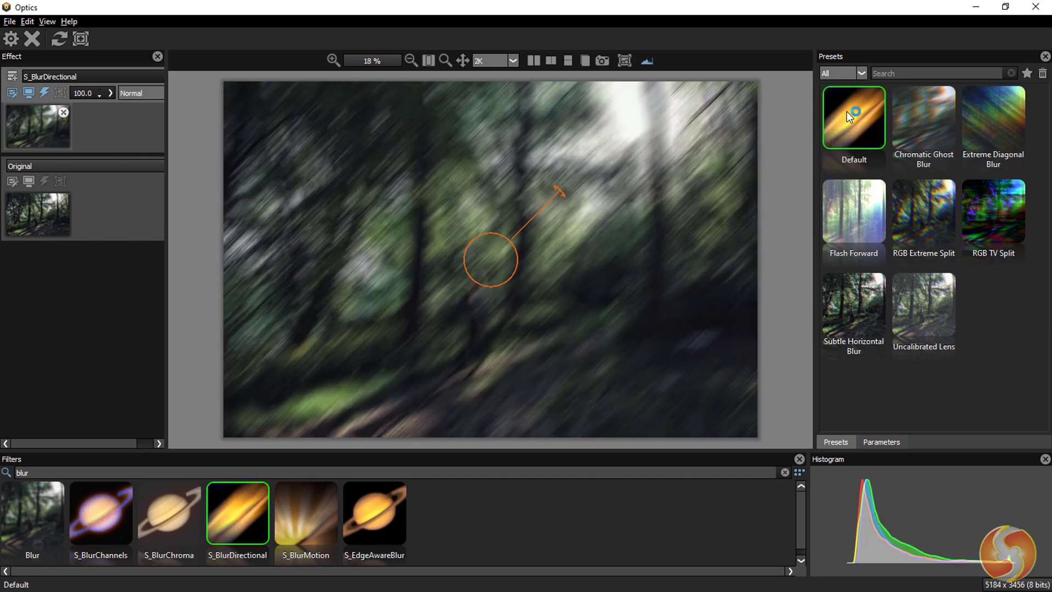
- Use the sliders and canvas arrow to set Blur Amount 58.58, Angle -117.90, Shift 1.77, Bias 0.43
click(878, 442)
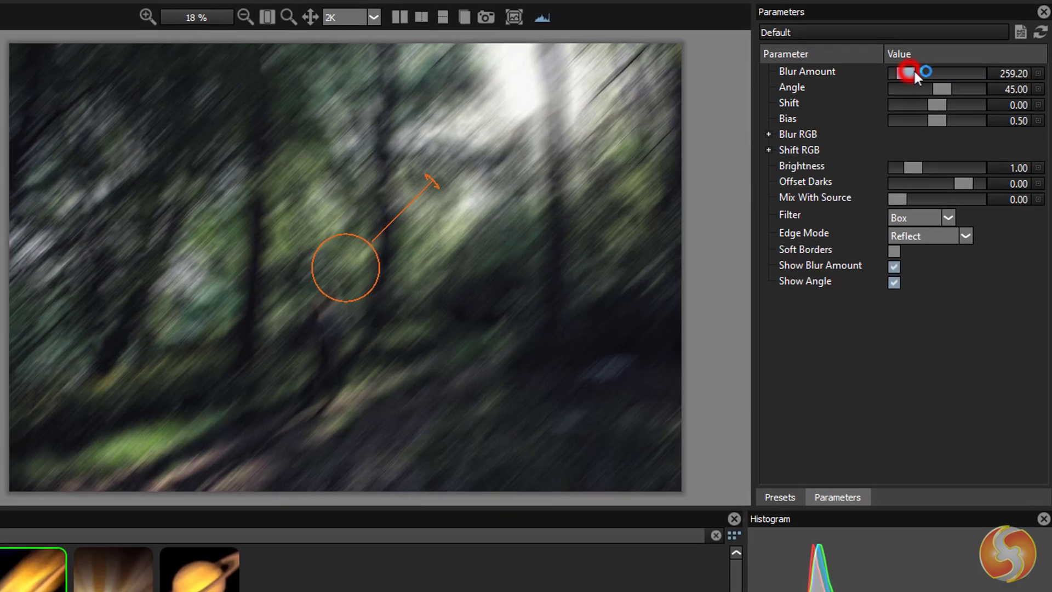
drag(914, 72, 927, 89)
mouse_move(936, 104)
mouse_down()
mouse_move(953, 120)
mouse_move(931, 118)
mouse_up()
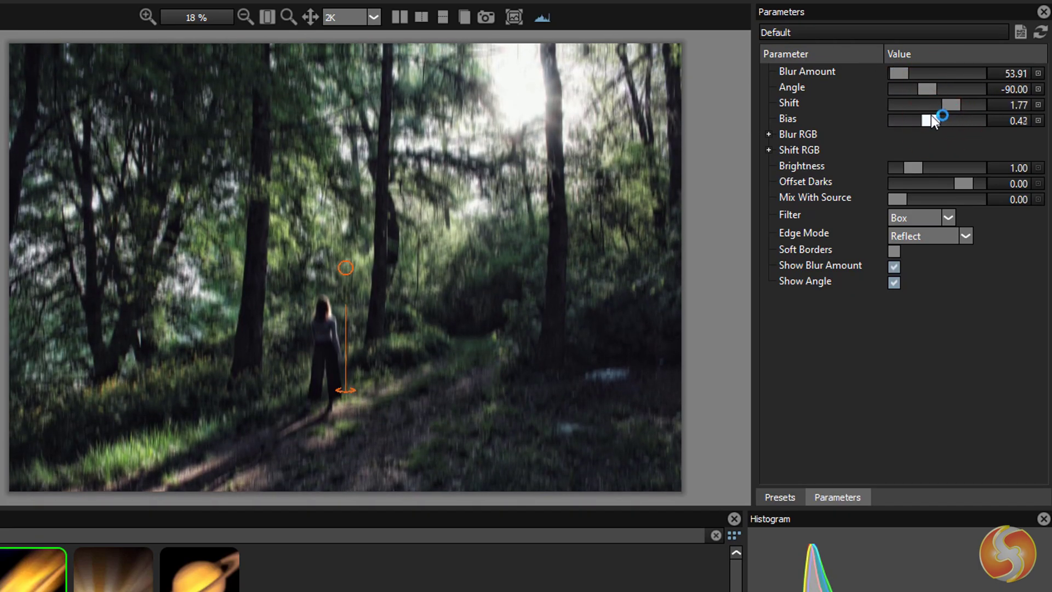
drag(345, 390, 328, 313)
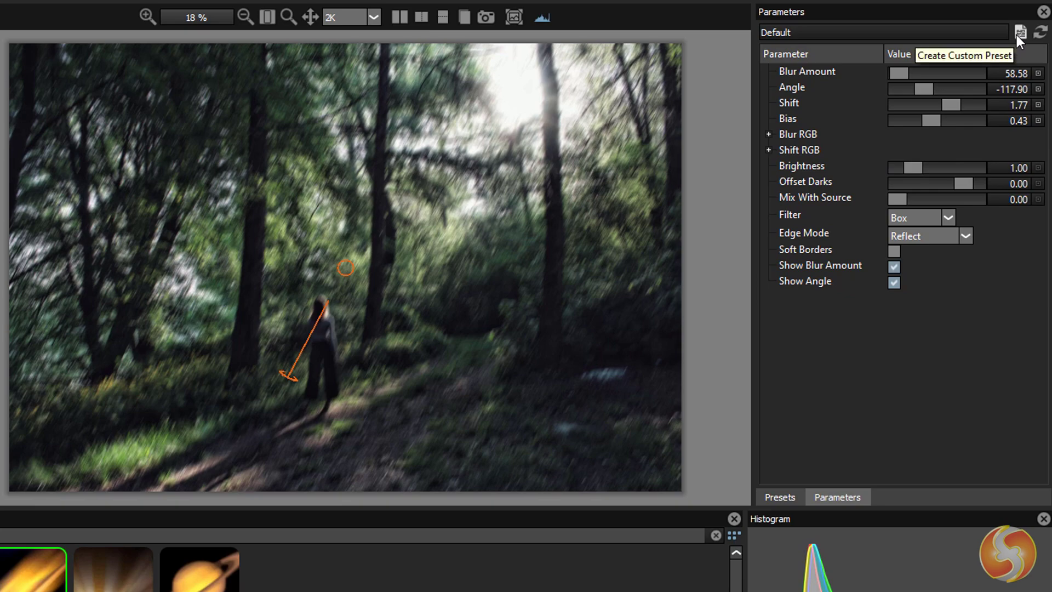
- Save the blur settings as custom preset 'Default 1' and apply it from the Custom filters
click(1018, 34)
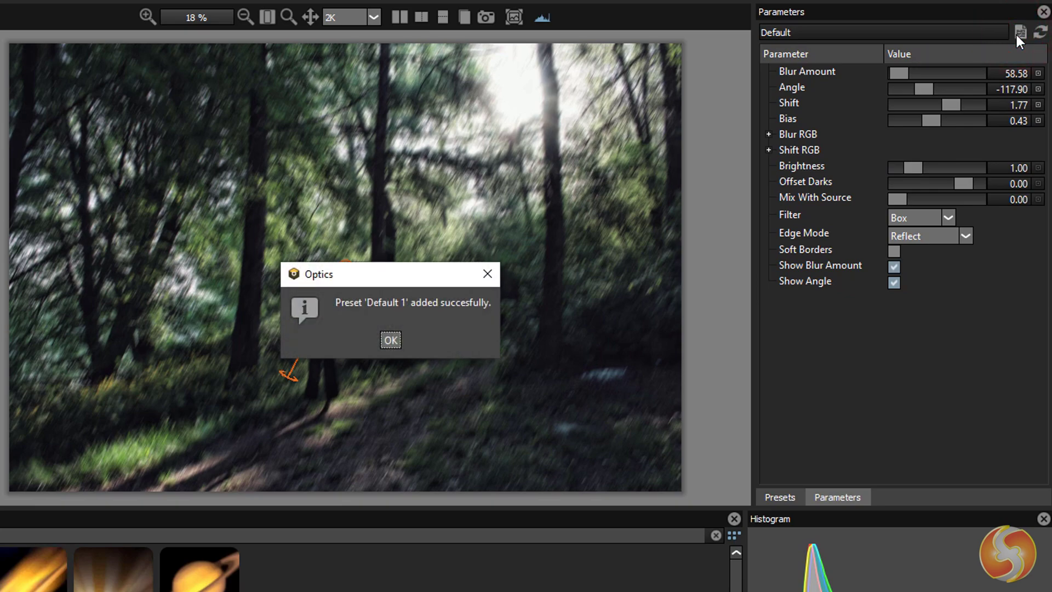
click(391, 340)
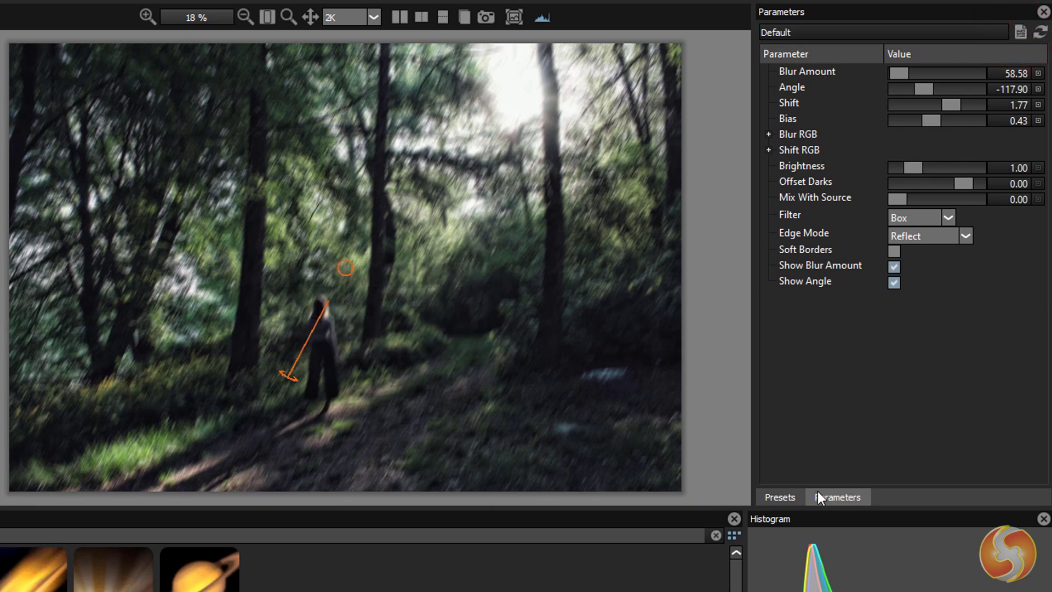
click(777, 499)
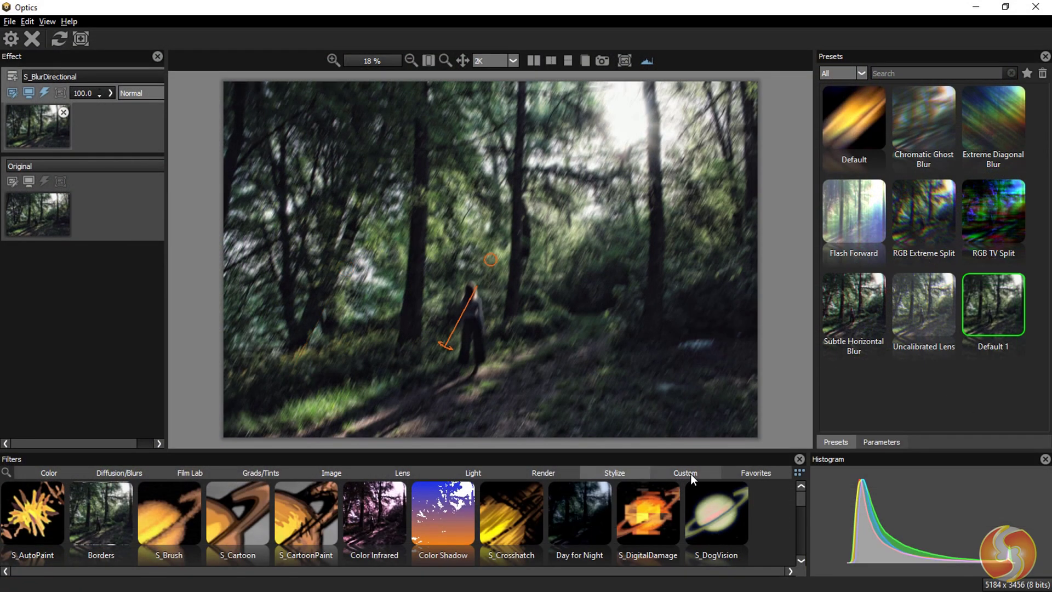
click(685, 473)
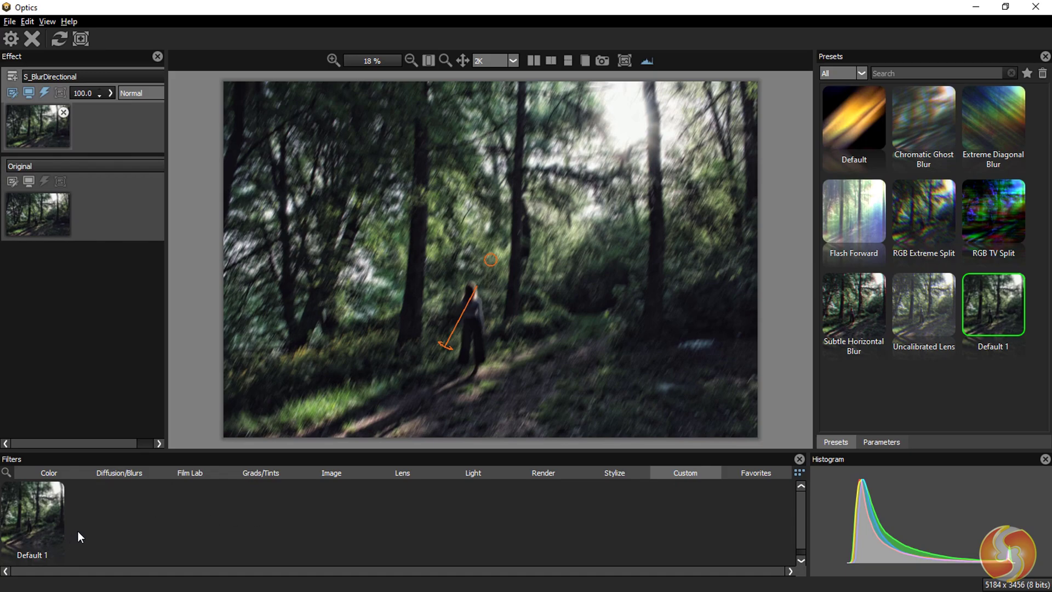
click(44, 535)
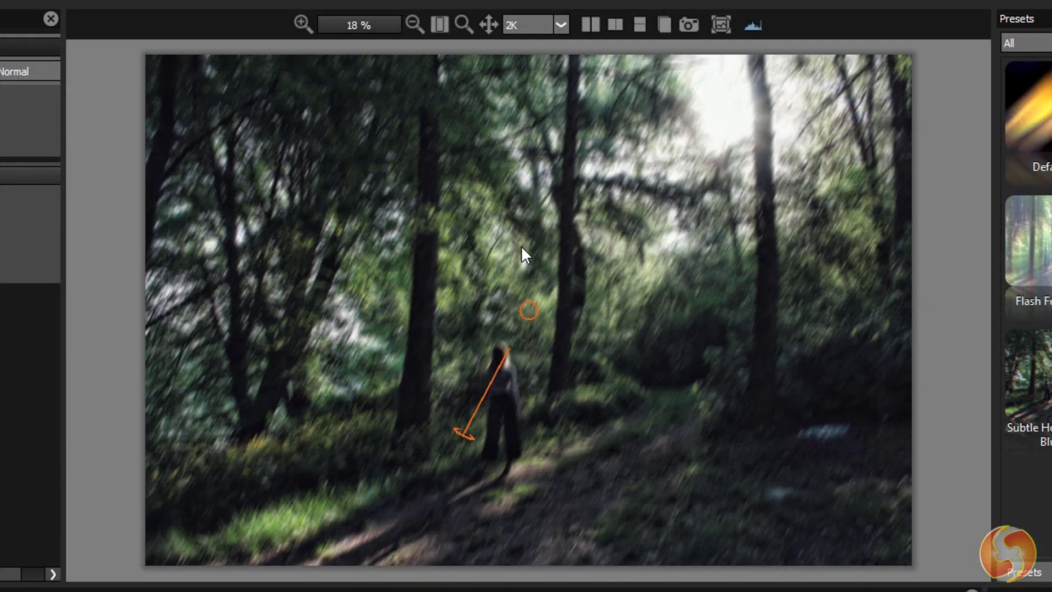
- Zoom and reposition the forest photo preview, then switch its rendering resolution from 2K to 1K
scroll(430, 261, down, 5)
click(532, 306)
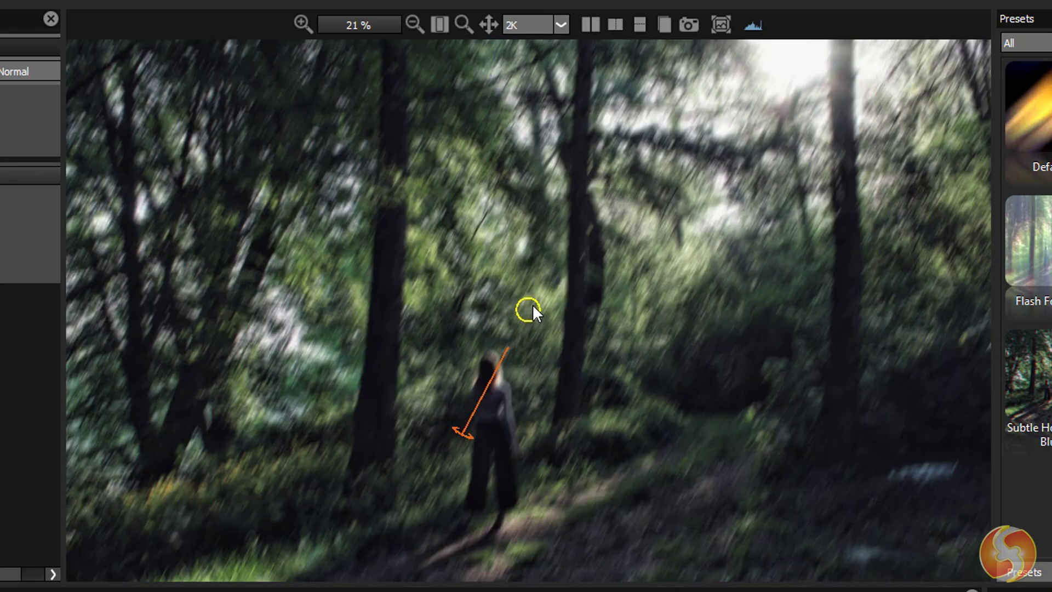
click(532, 305)
click(532, 306)
click(532, 306)
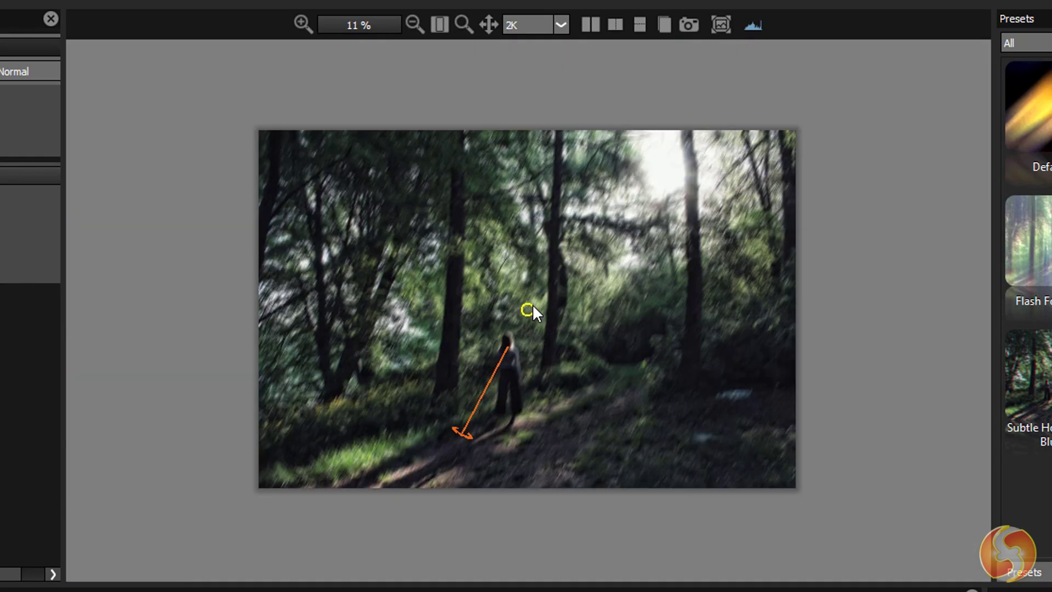
click(532, 306)
right_click(533, 306)
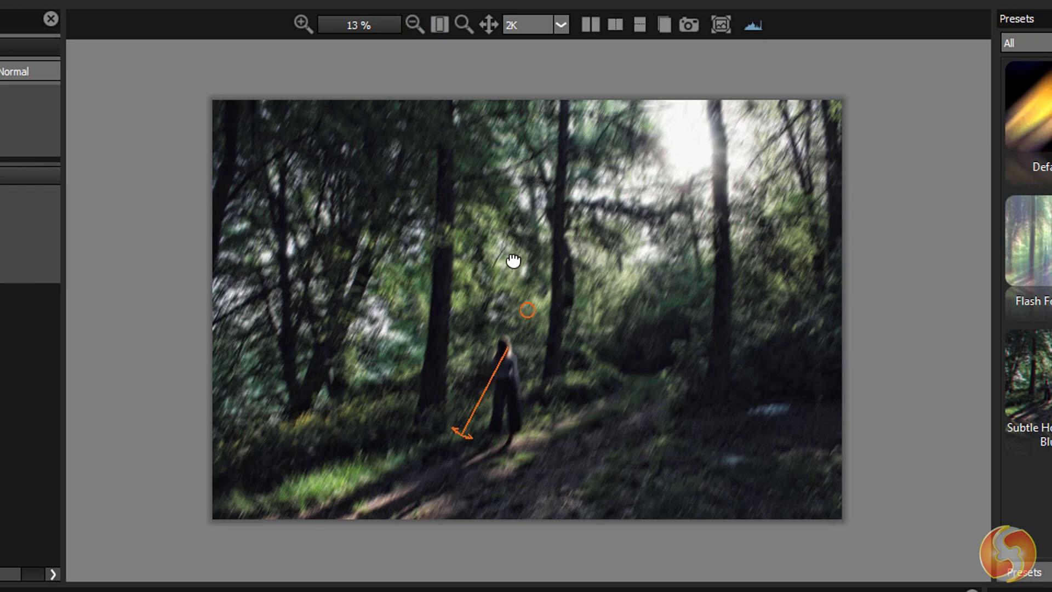
drag(512, 259, 488, 272)
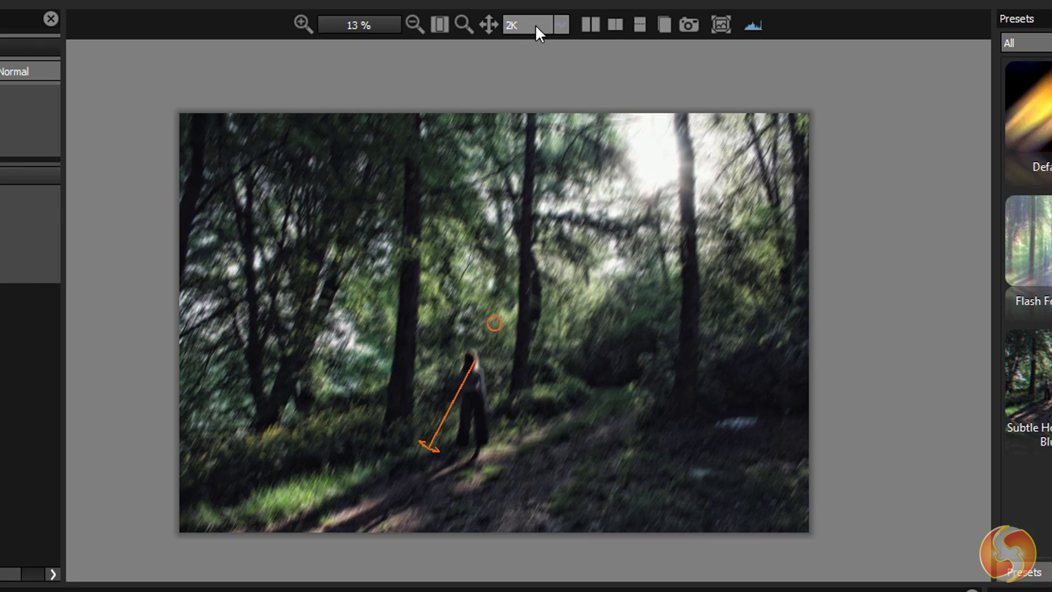
click(563, 25)
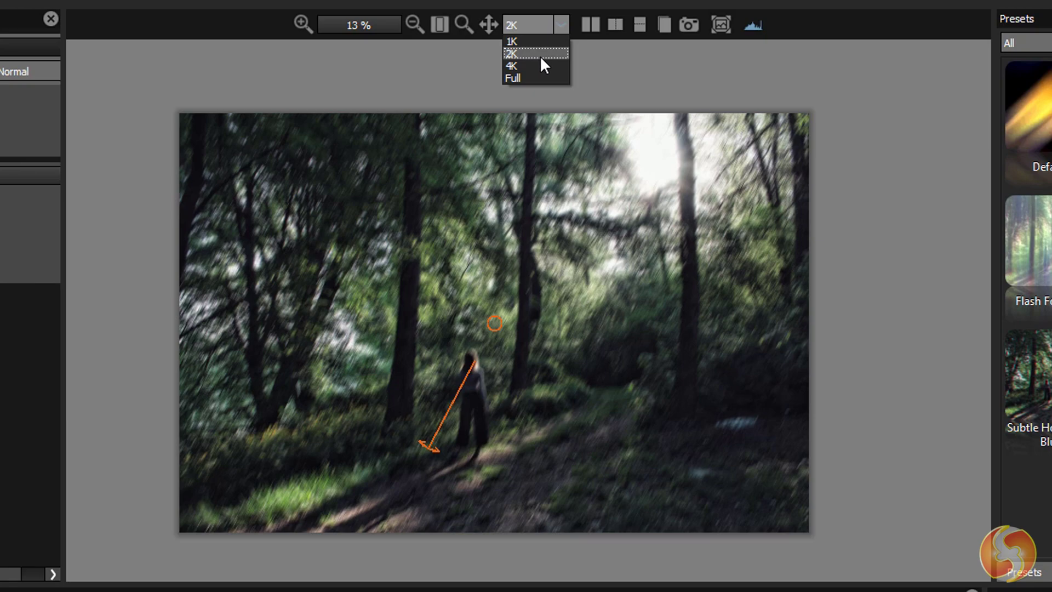
click(517, 75)
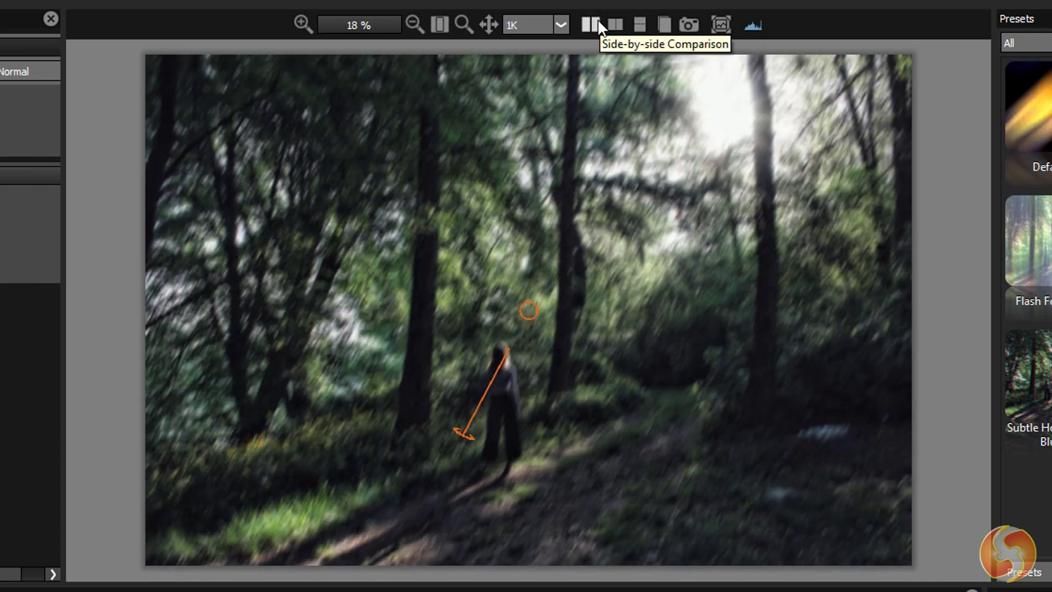
- Compare blurred and original photo side by side, then in a vertical split, ending on the original view
click(598, 22)
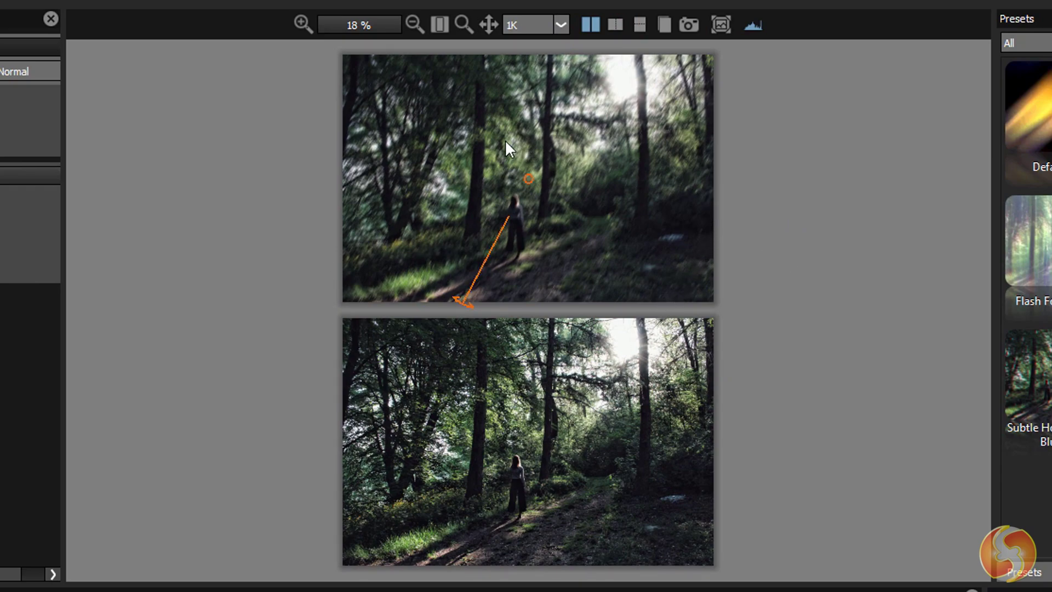
click(618, 23)
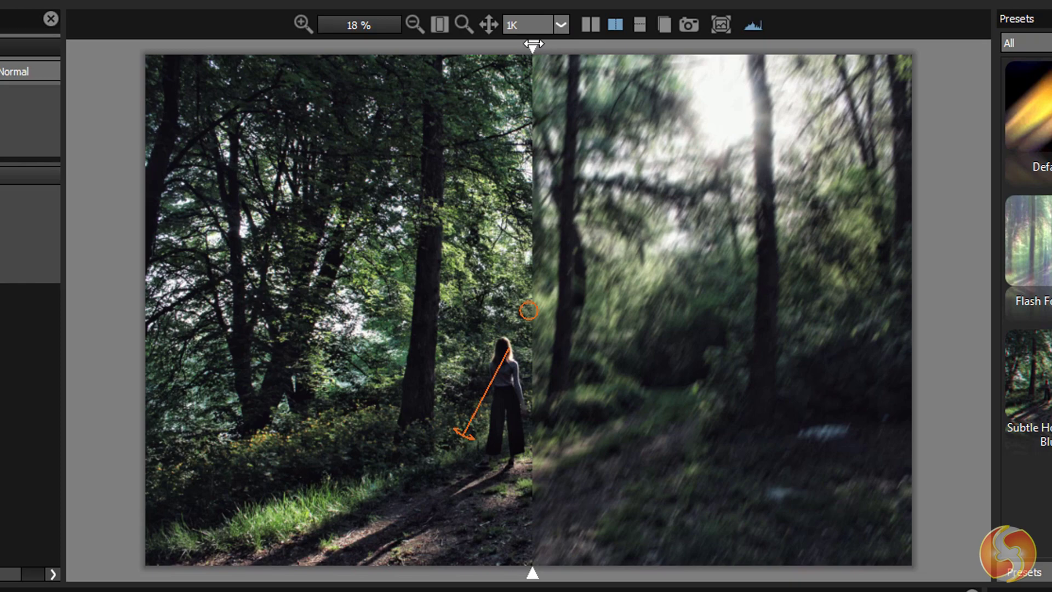
drag(534, 44, 509, 46)
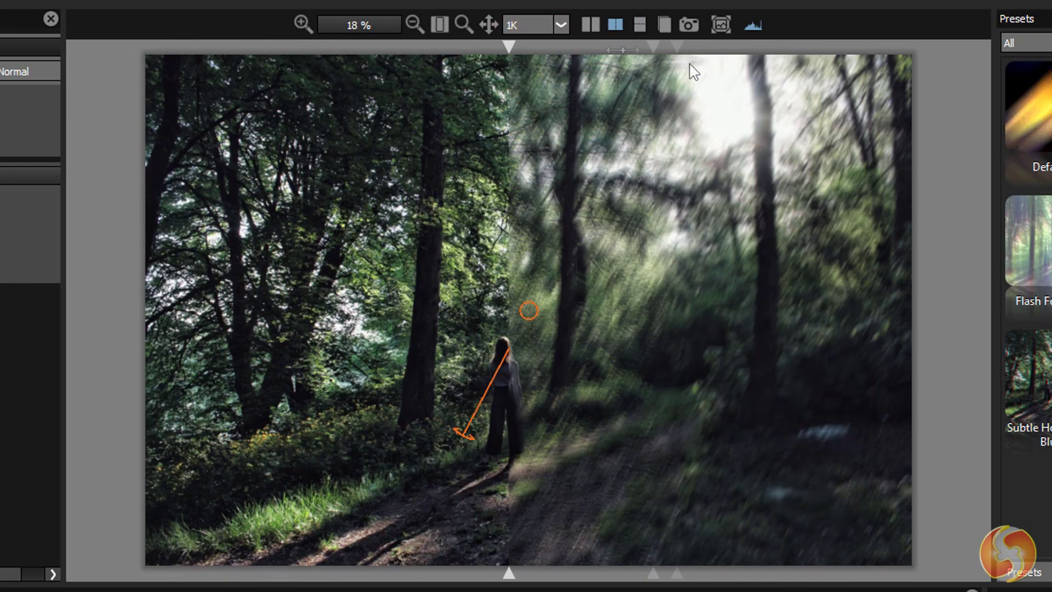
click(666, 24)
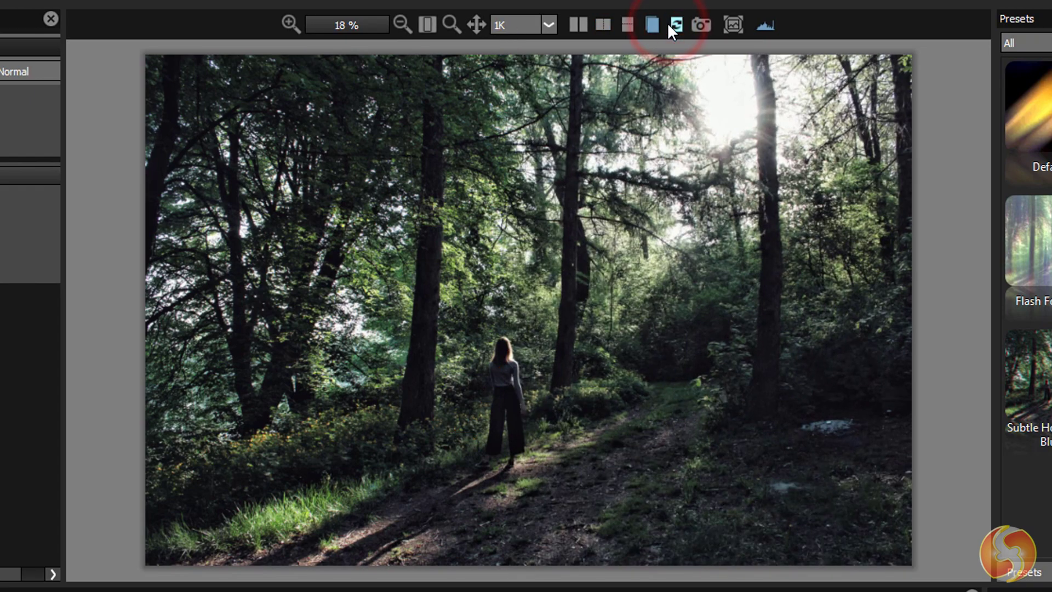
click(671, 27)
- Add a Sepia filter layer above the directional blur, try Sepia 10, and settle on Sepia 6
click(671, 26)
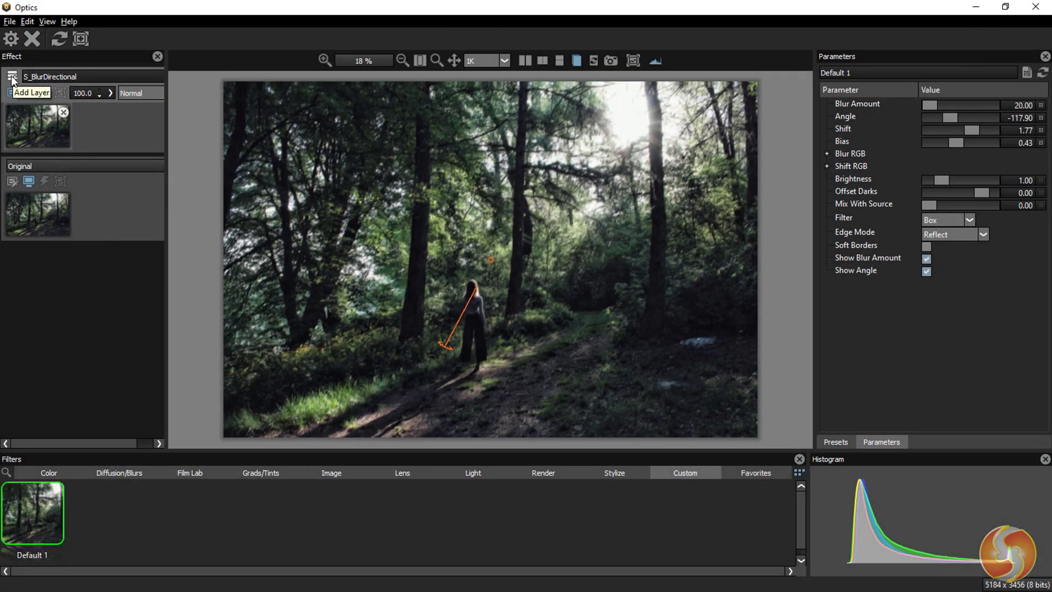
click(12, 78)
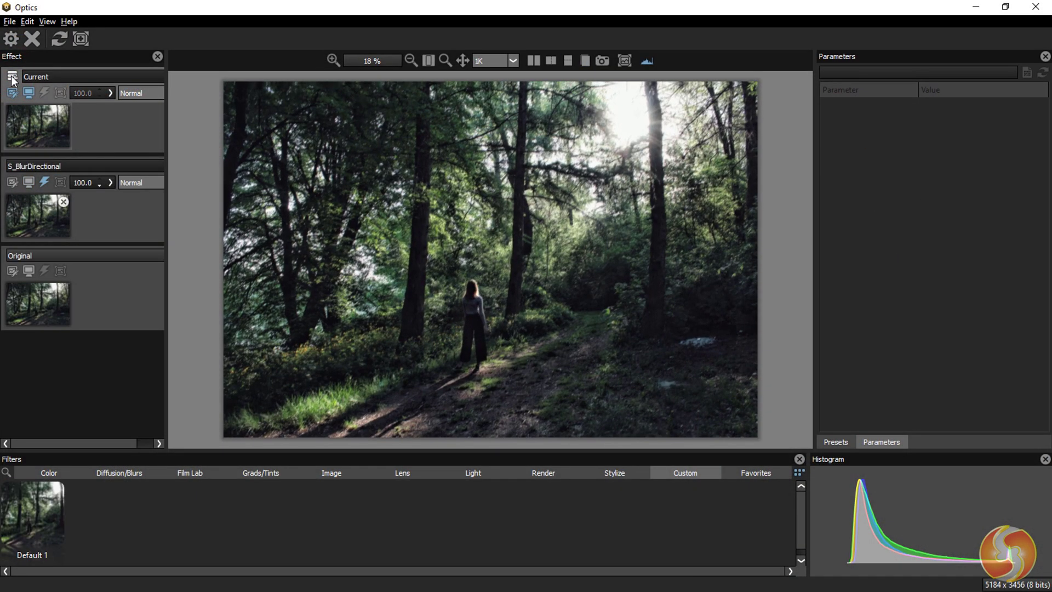
click(261, 472)
click(722, 517)
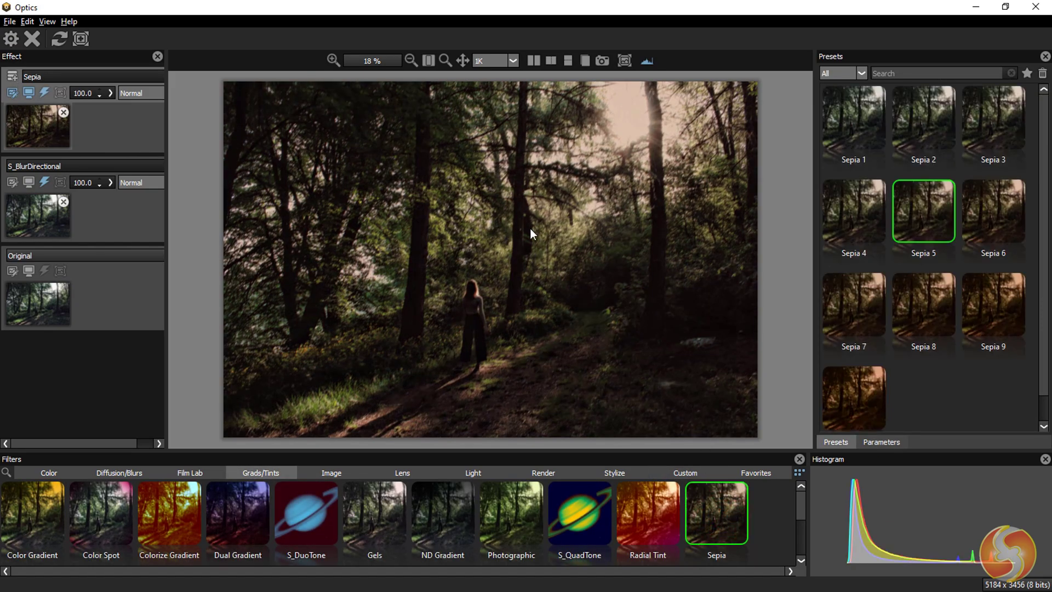
click(870, 381)
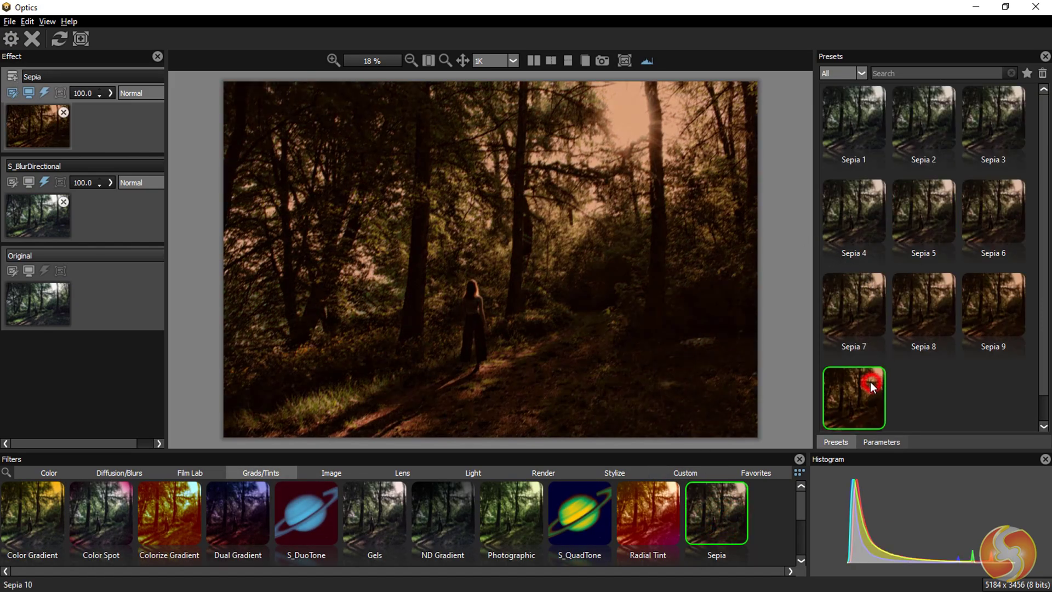
click(974, 187)
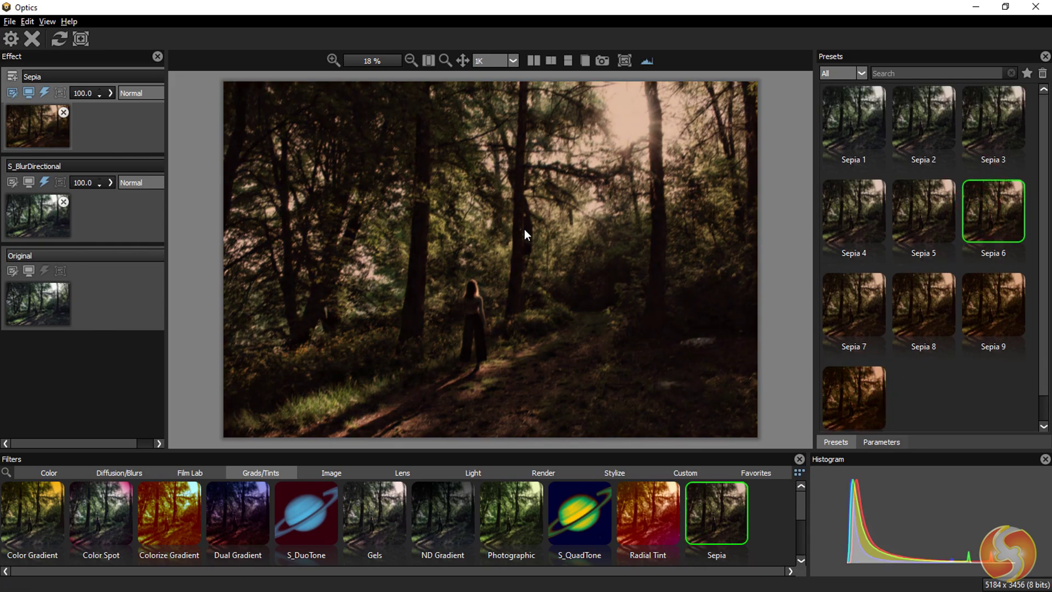
click(126, 216)
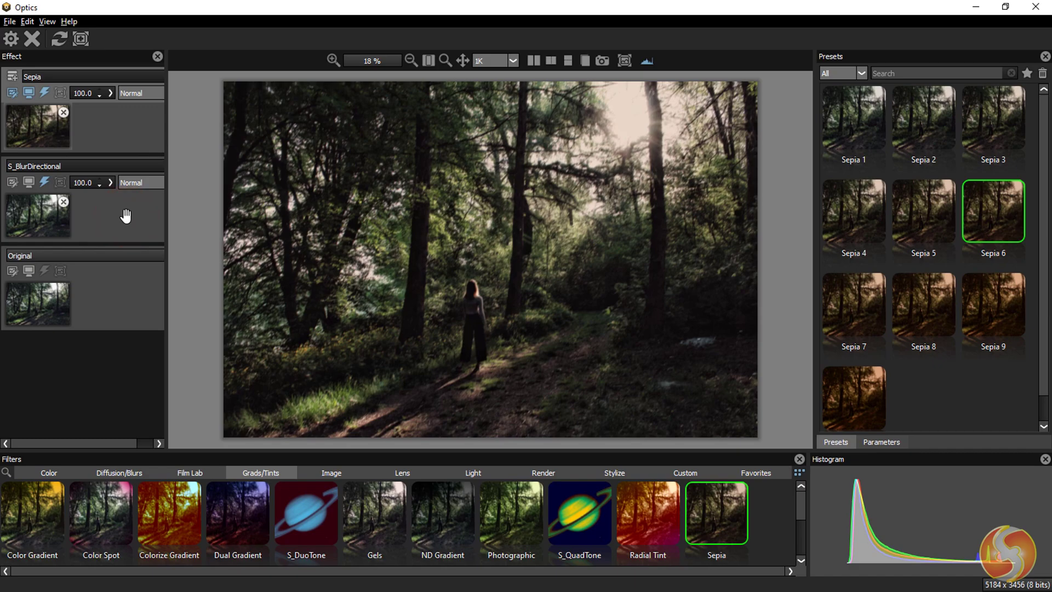
- Select the directional blur layer and compare the edit against the original in stacked split view
click(13, 182)
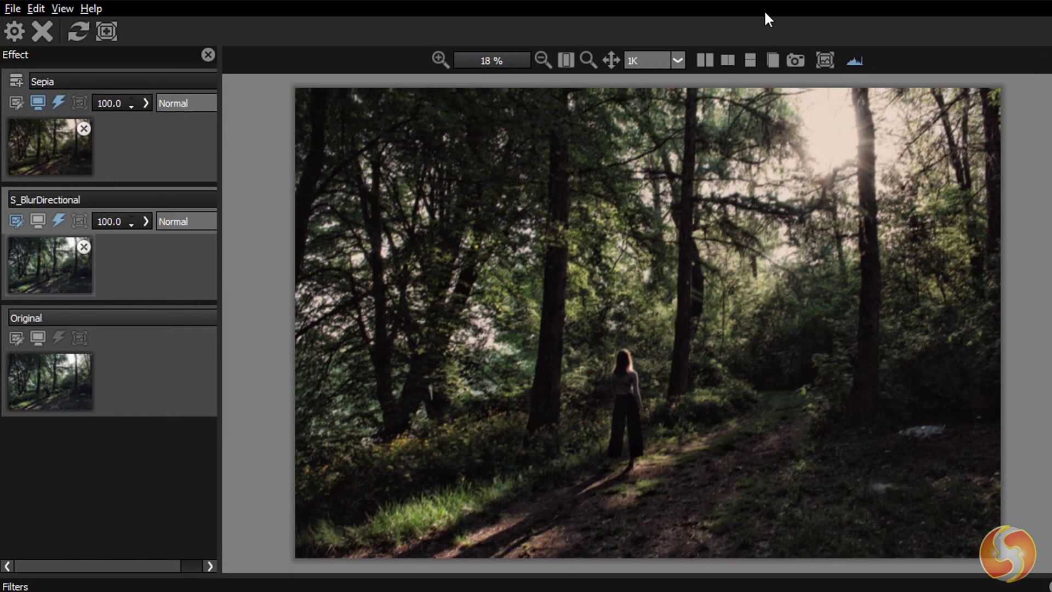
click(705, 61)
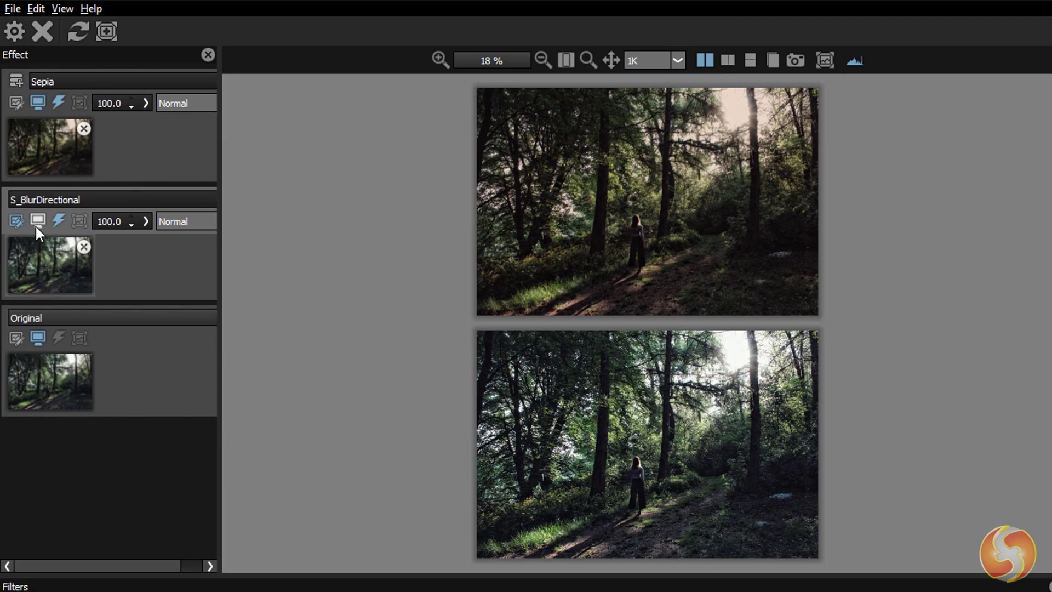
click(41, 337)
click(42, 337)
click(37, 224)
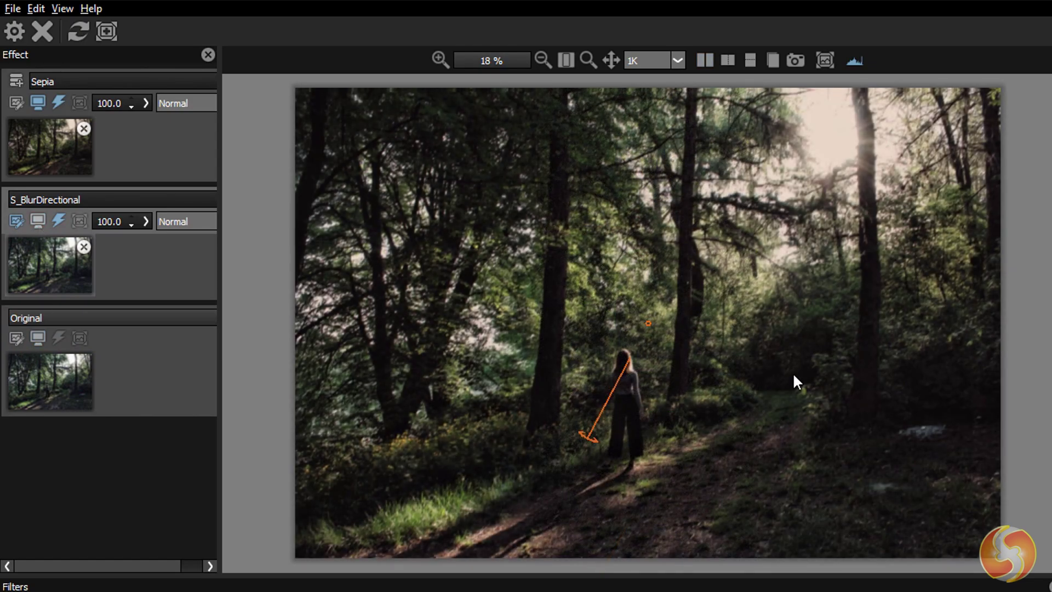
- Toggle the directional blur and Sepia layers off and on to compare their effect
click(58, 222)
click(57, 103)
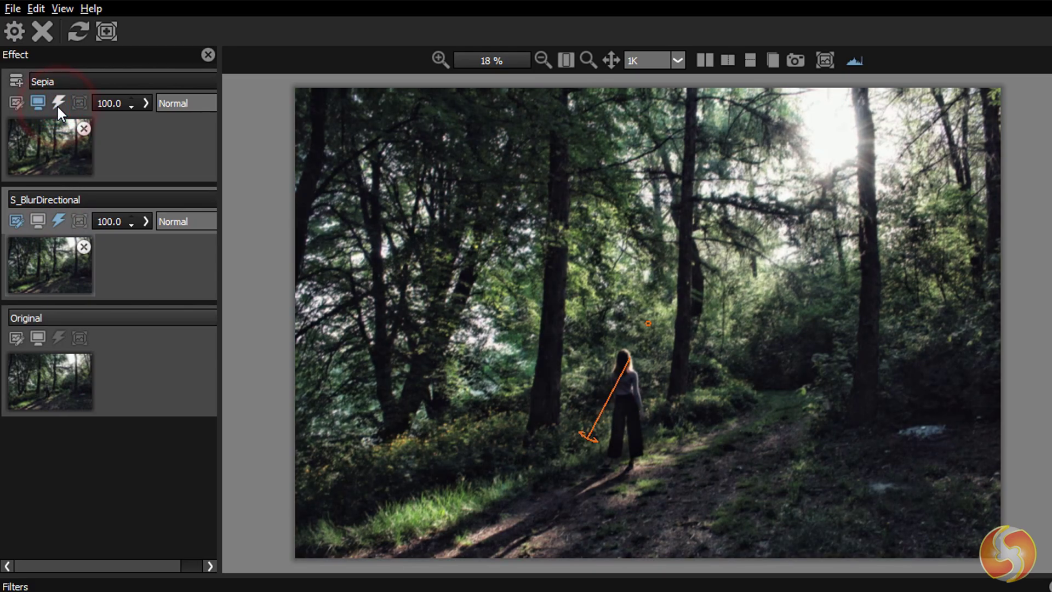
click(57, 103)
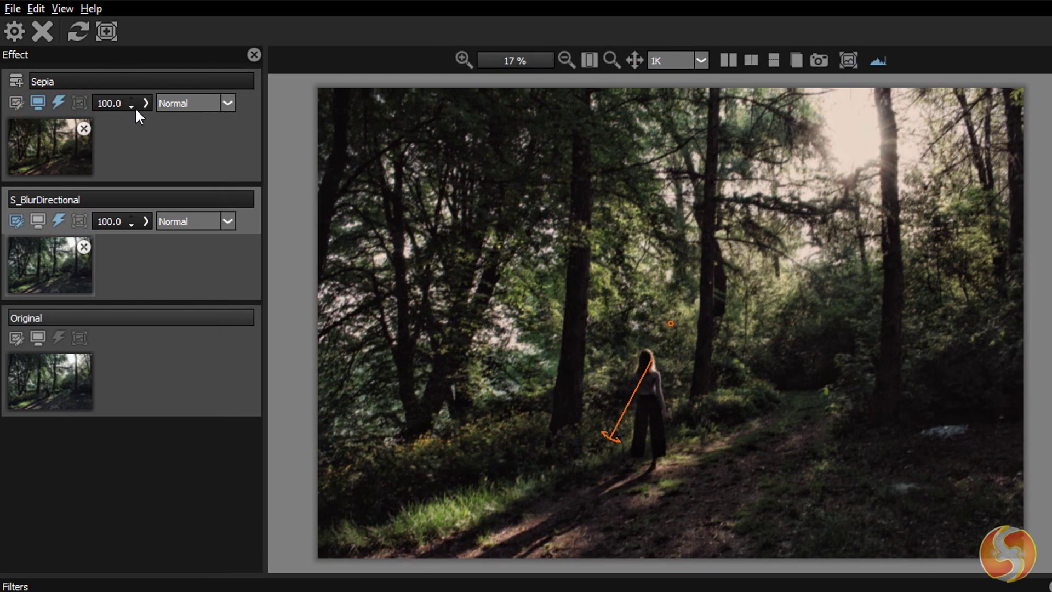
- Lower the Sepia layer's opacity from 100.0 to 67.5, keeping the Normal blend mode
click(146, 103)
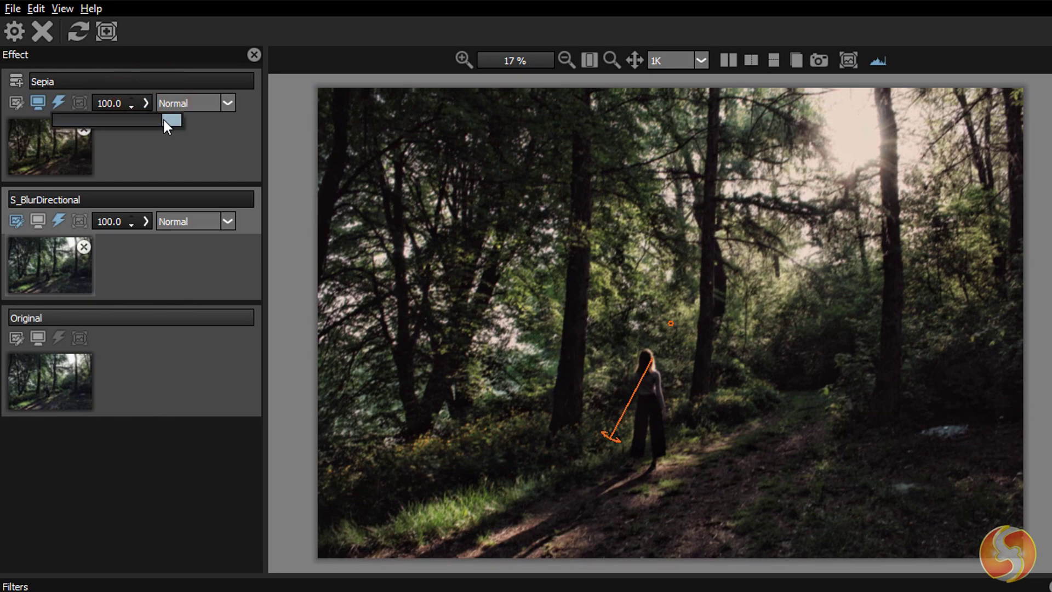
mouse_move(169, 120)
mouse_down()
mouse_move(67, 110)
mouse_move(121, 118)
mouse_up()
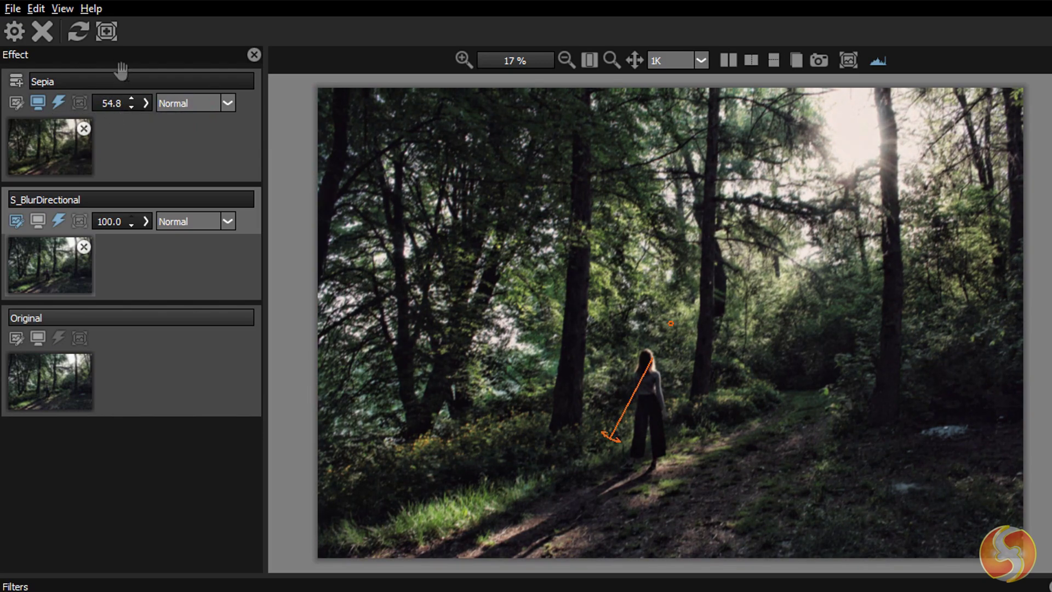
click(232, 105)
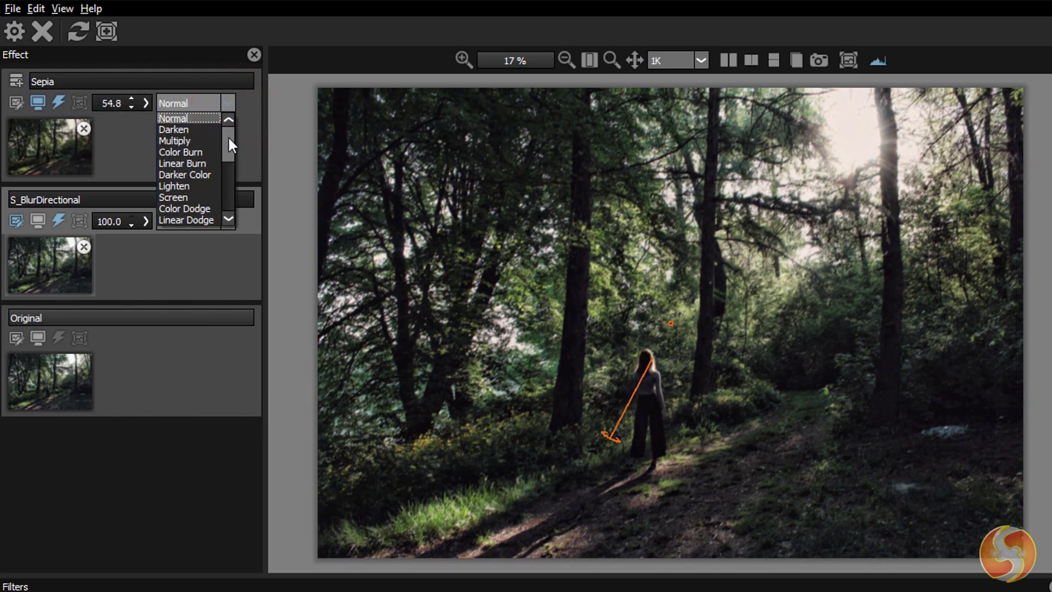
mouse_move(228, 143)
mouse_down()
mouse_move(235, 202)
mouse_move(231, 132)
mouse_up()
click(160, 158)
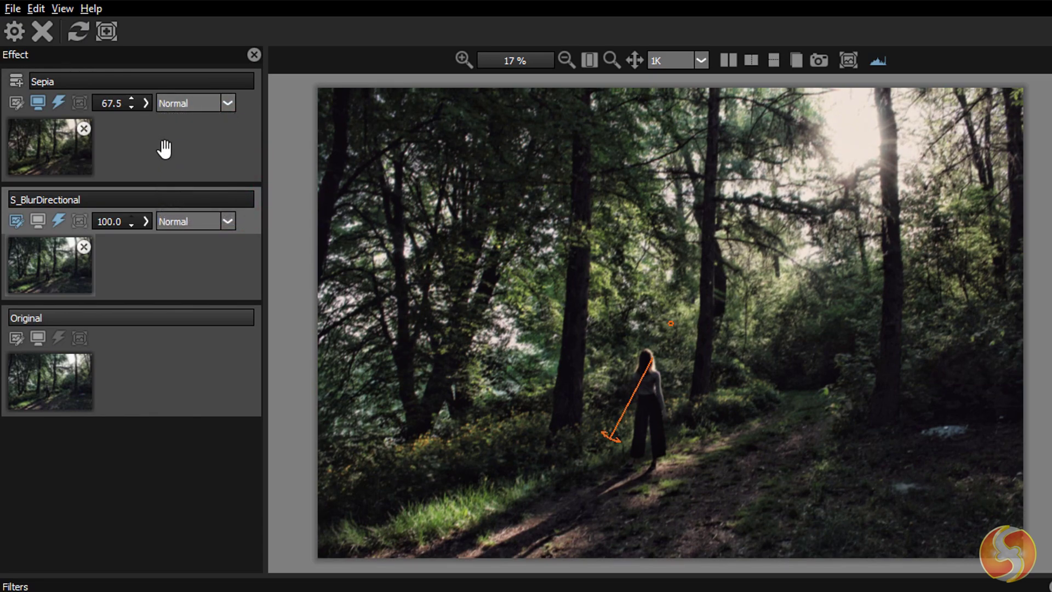
click(153, 148)
- Delete the Sepia filter layer from the stack using its right-click menu
right_click(170, 141)
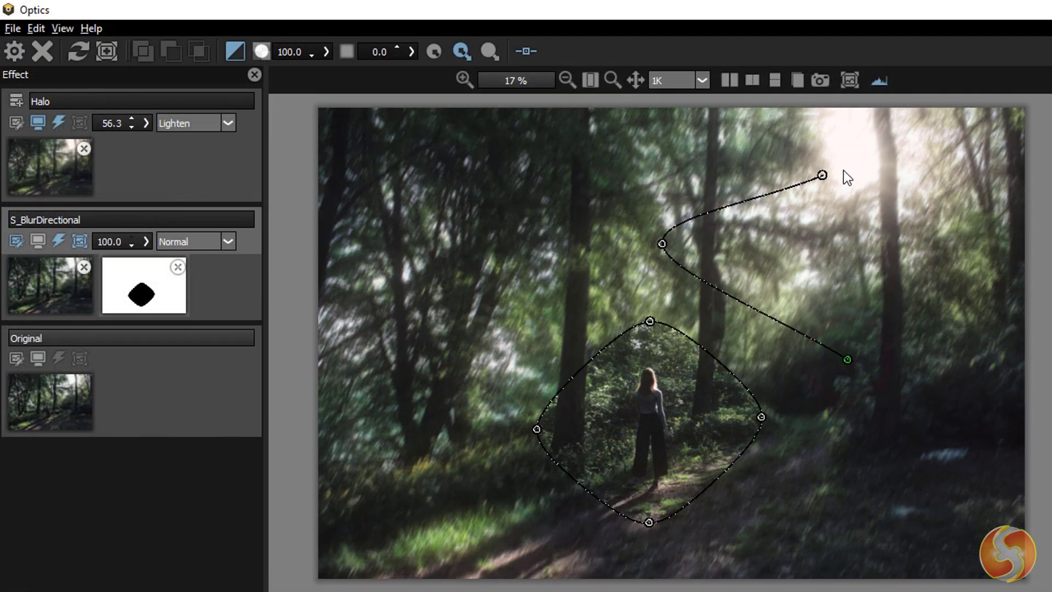
click(822, 174)
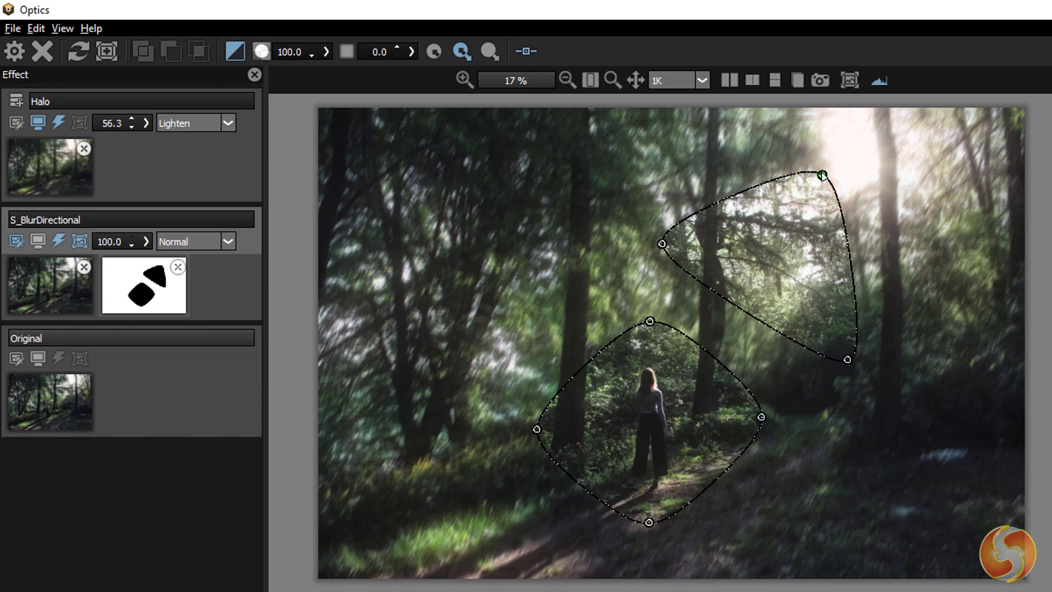
click(791, 258)
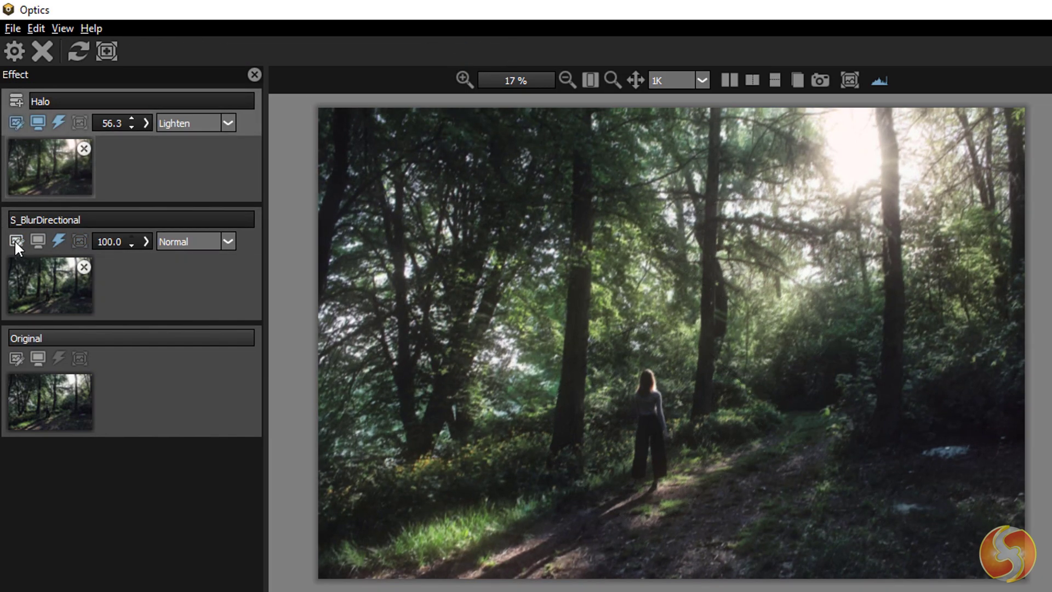
- Select the S_BlurDirectional layer and add a circular Spot mask to it
click(16, 241)
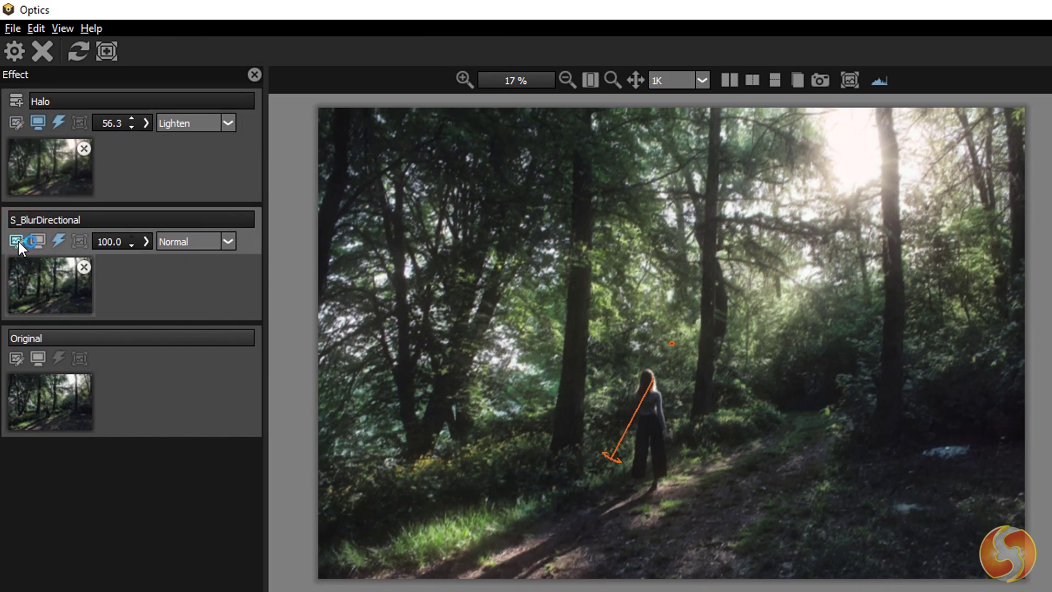
click(107, 52)
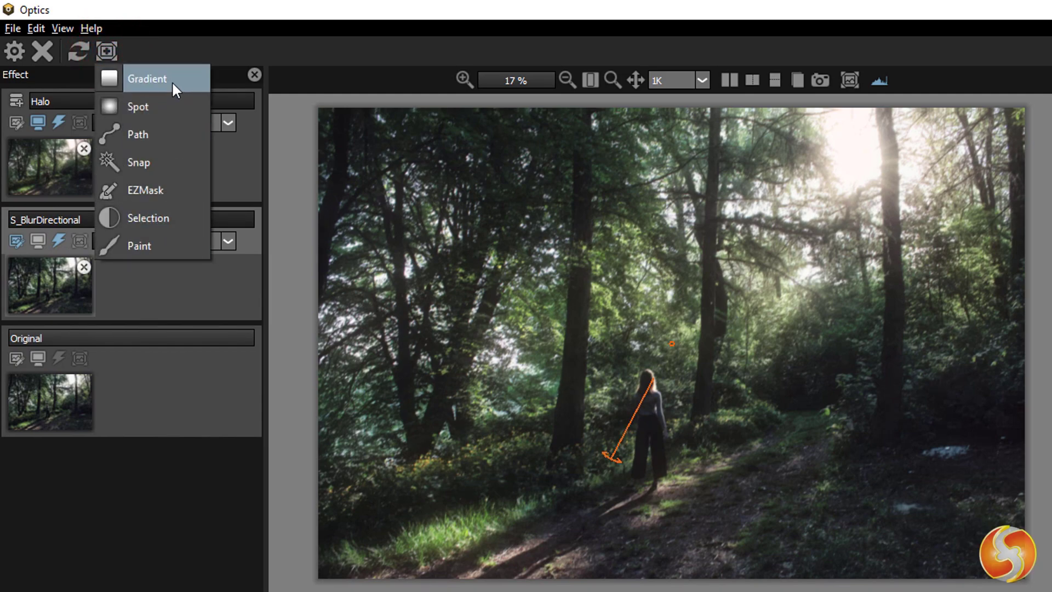
click(160, 102)
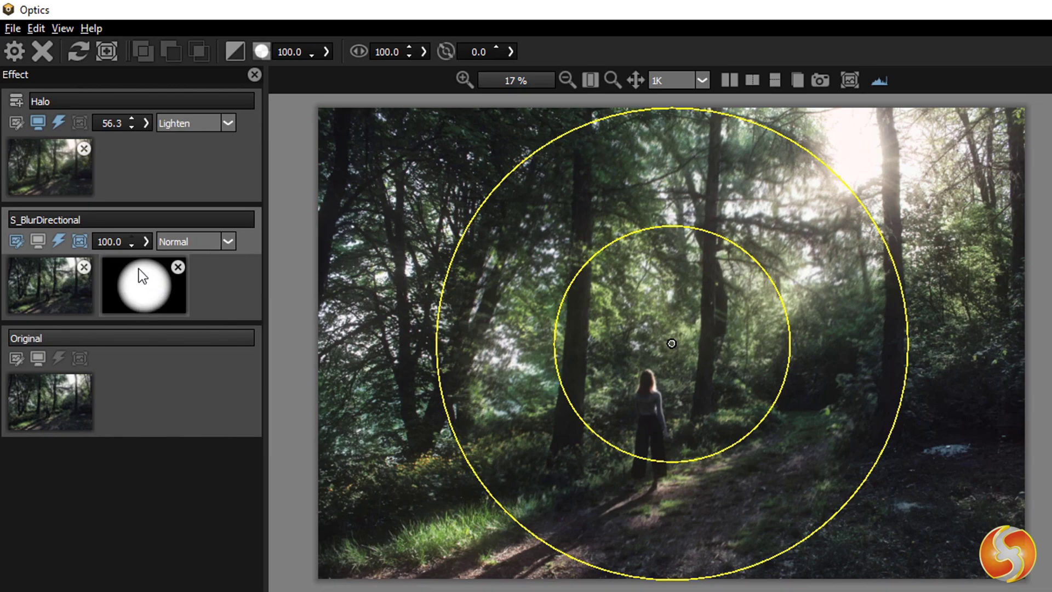
- Swap the spot mask for a gradient mask, testing invert and opacity 31 before restoring 100
click(763, 264)
key(Delete)
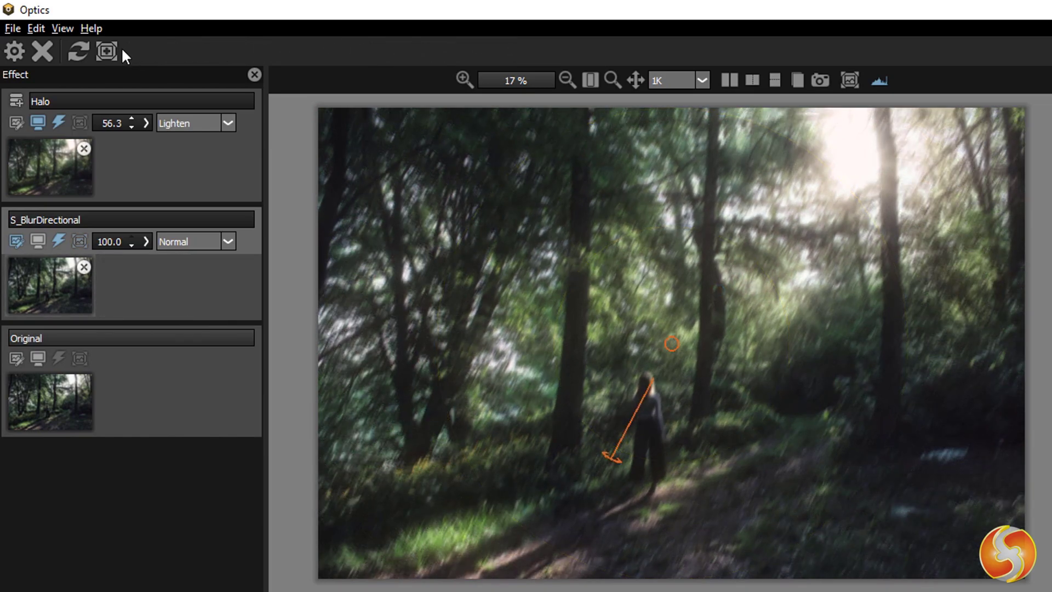
click(114, 47)
click(138, 77)
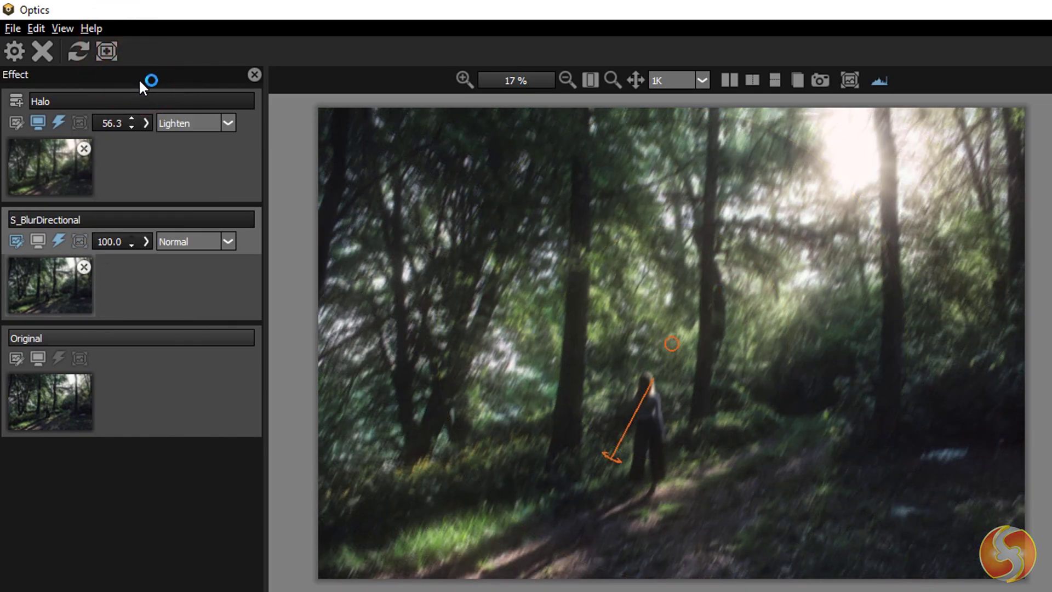
click(80, 241)
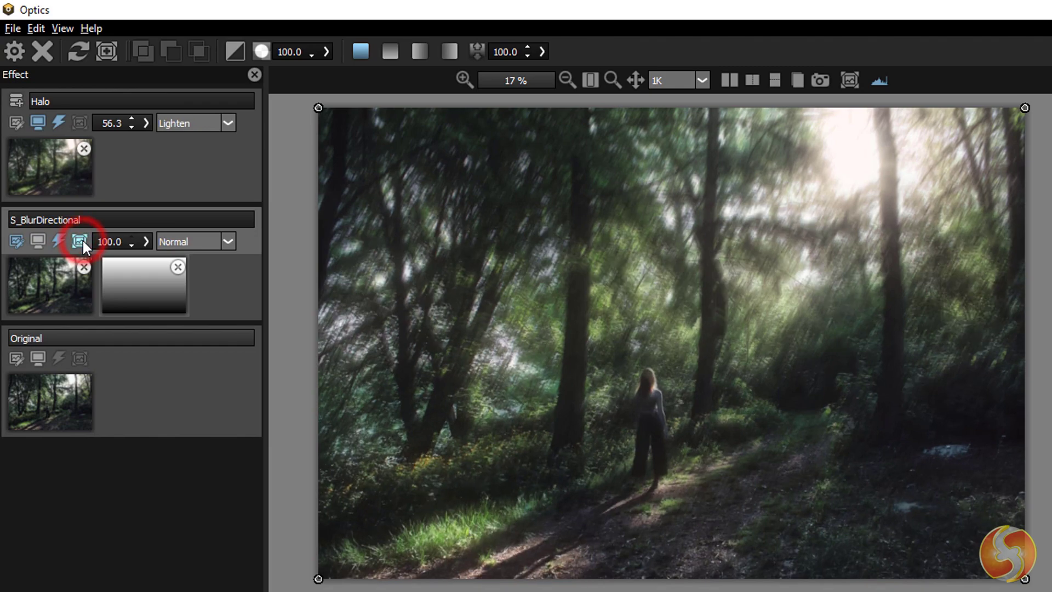
click(236, 52)
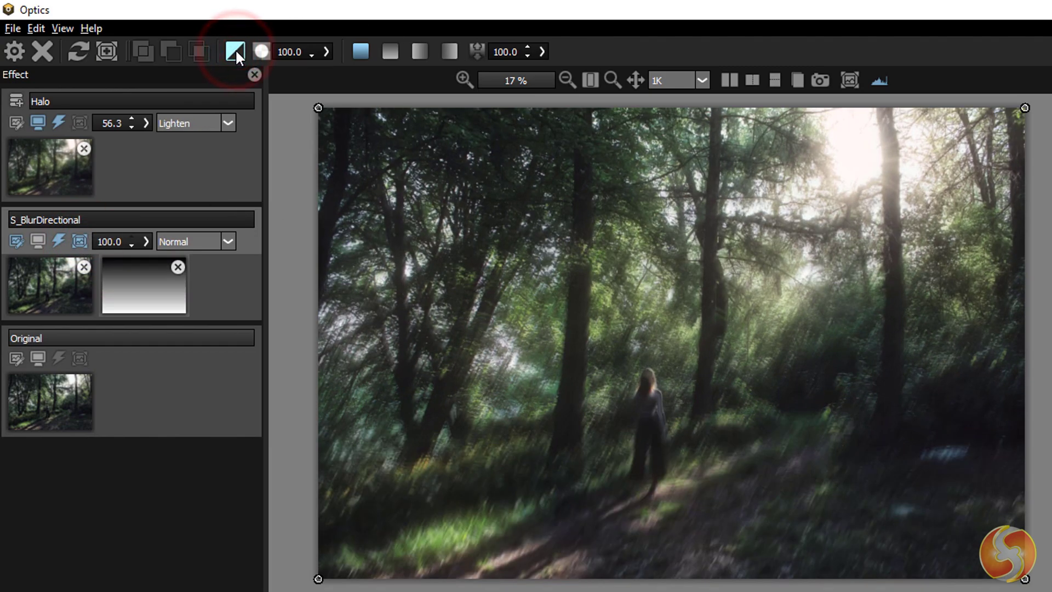
click(236, 53)
click(327, 51)
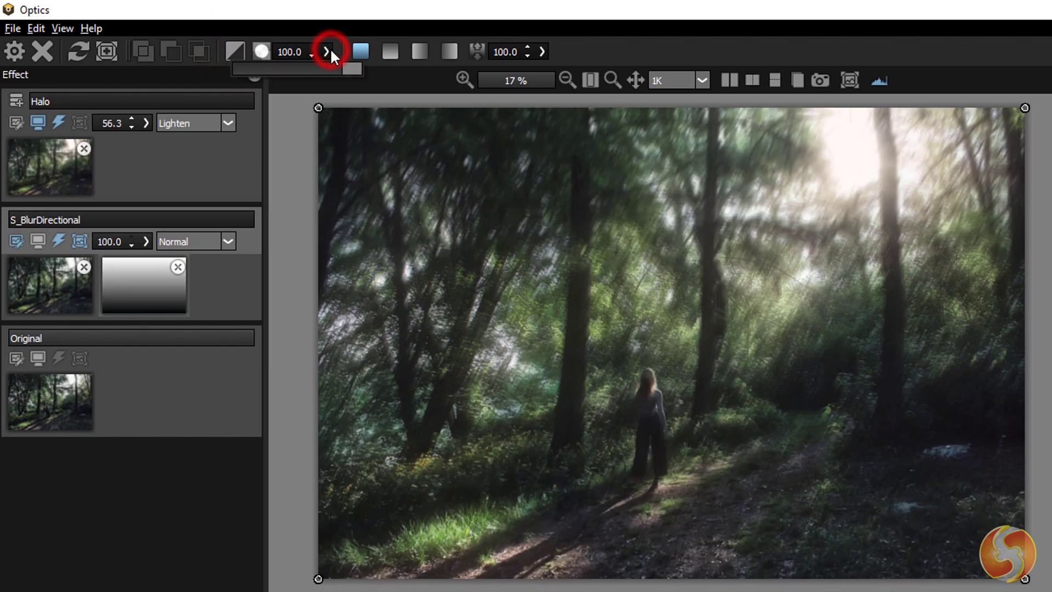
drag(353, 70, 254, 73)
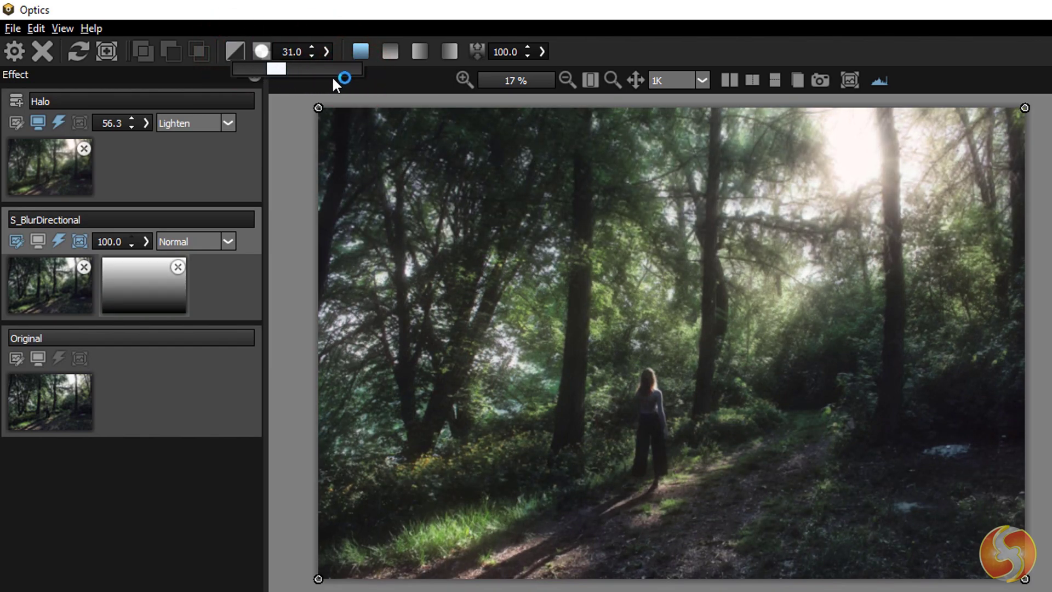
drag(333, 78, 371, 84)
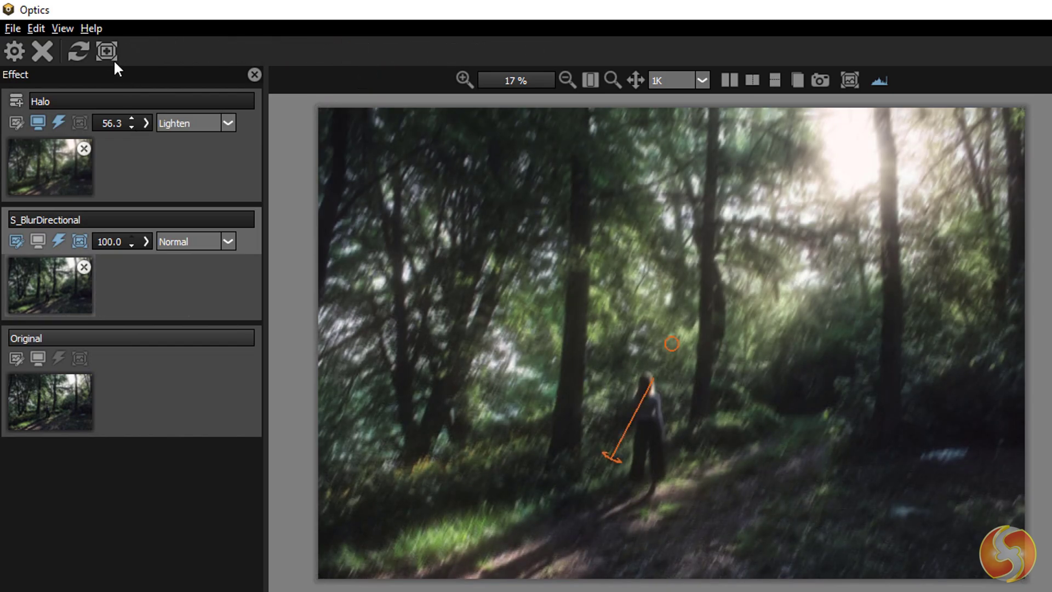
- Replace the gradient with a circular spot mask and invert it
click(106, 51)
click(138, 107)
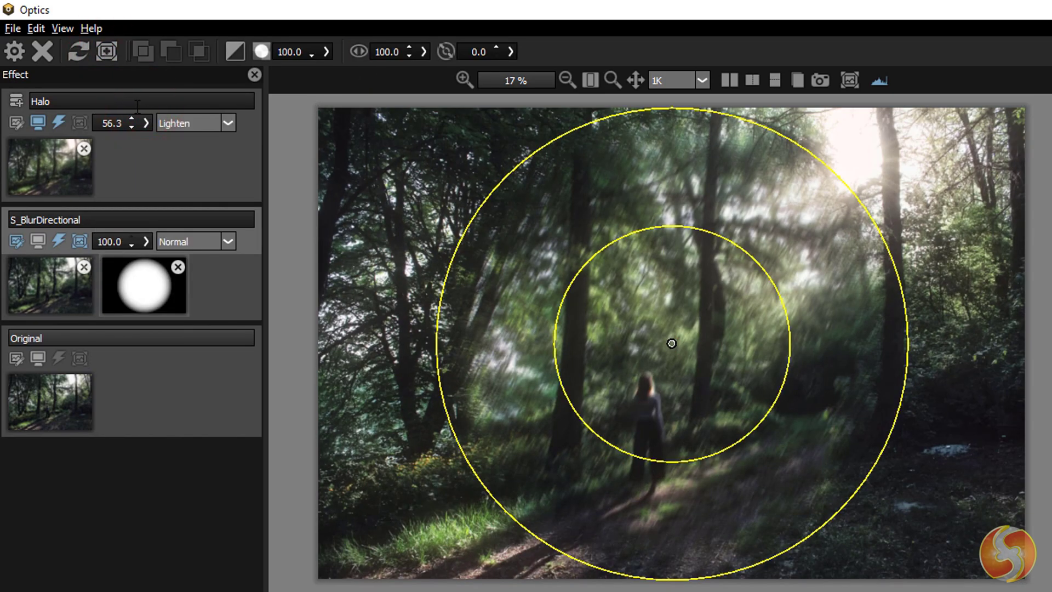
click(229, 50)
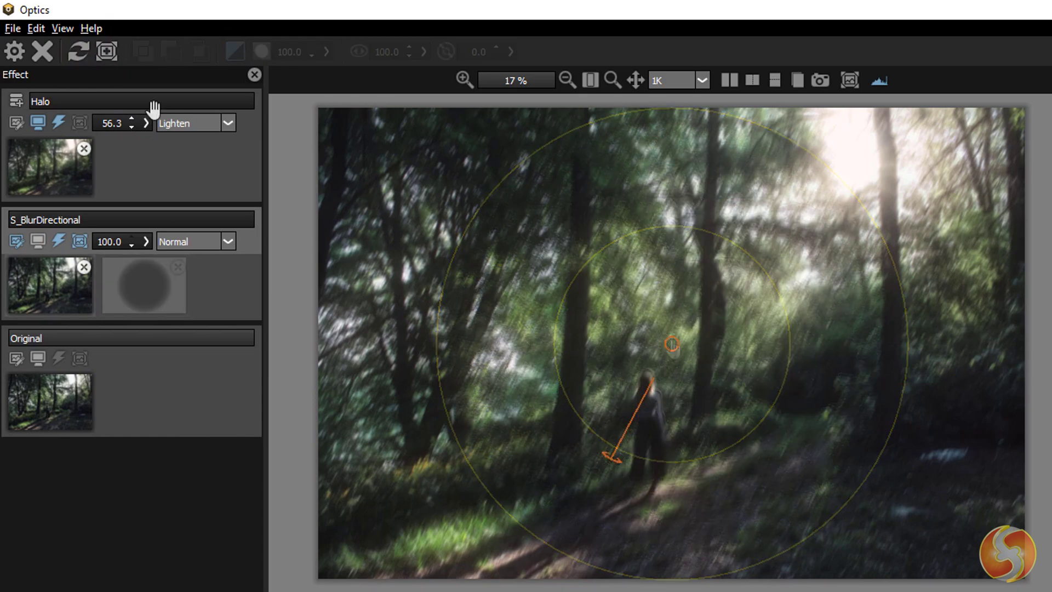
- Replace the spot mask with an inverted diamond-shaped path mask drawn around the woman
click(109, 49)
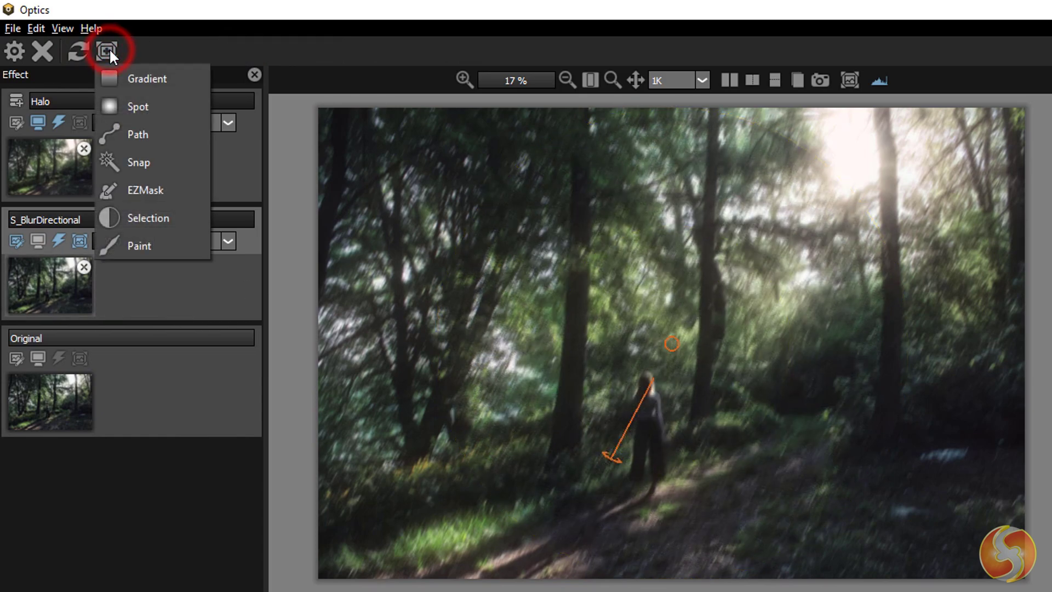
click(137, 128)
click(650, 321)
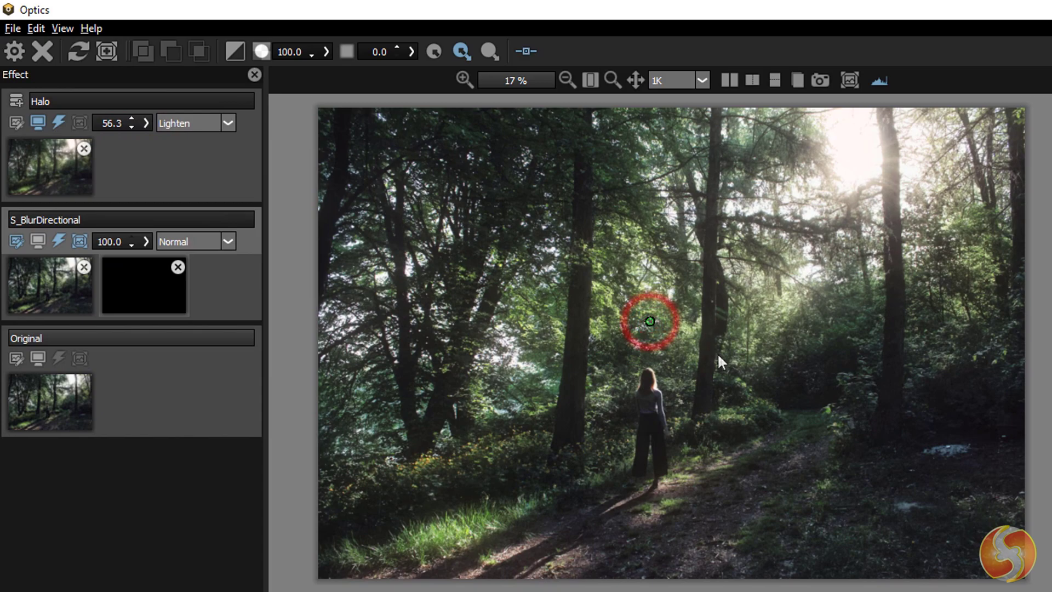
click(760, 415)
click(649, 521)
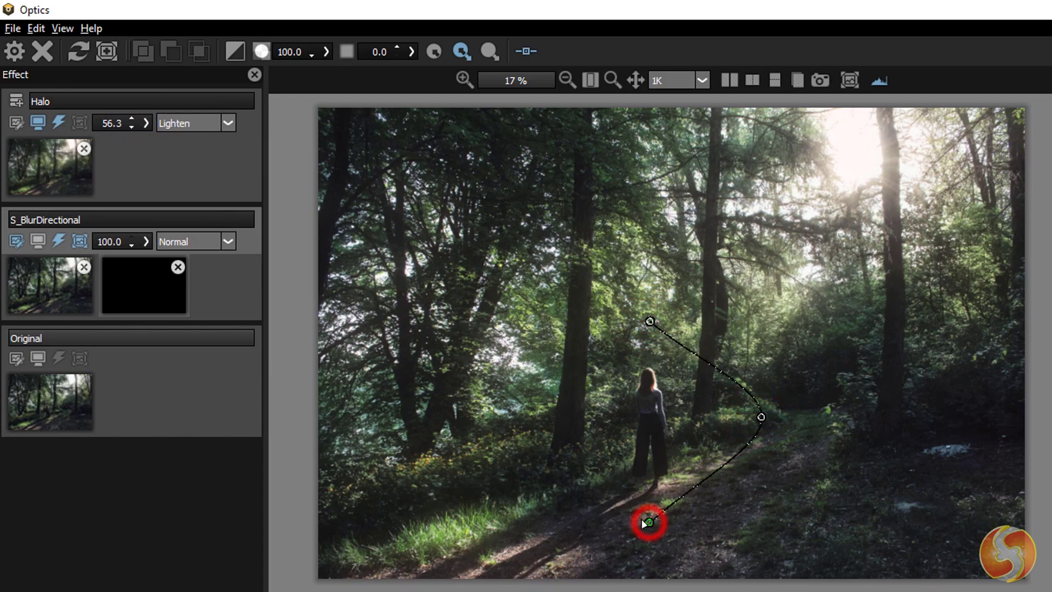
click(537, 429)
click(650, 321)
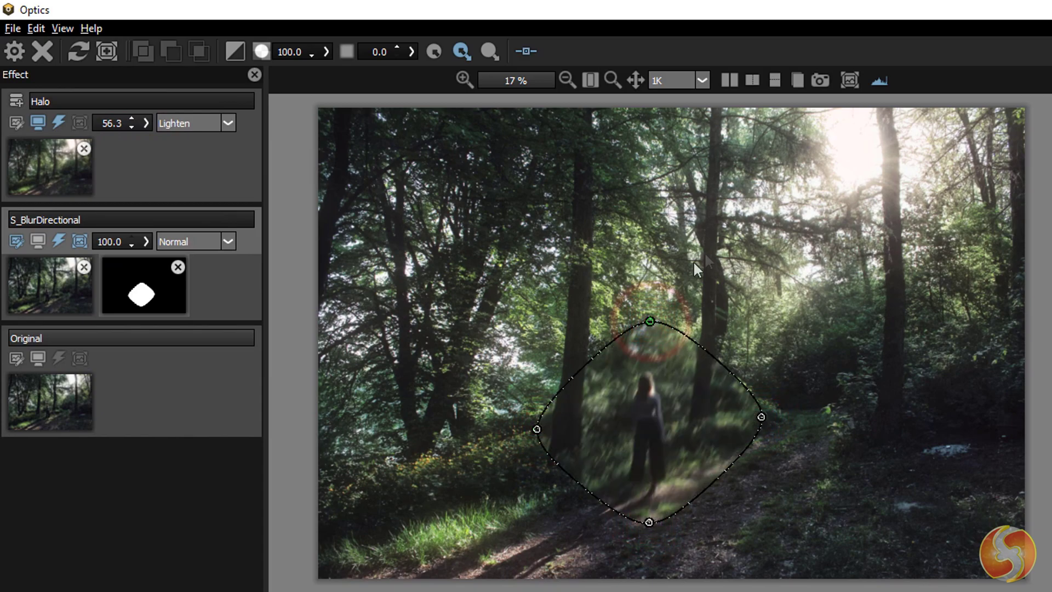
click(235, 52)
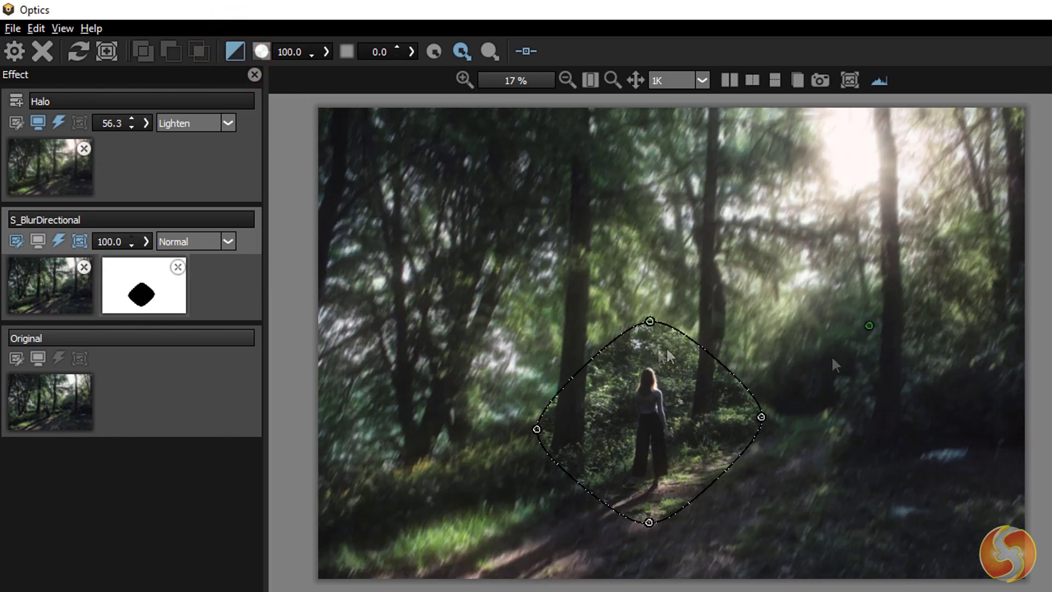
- Add extra path points, stretching the mask outline toward the right
click(613, 356)
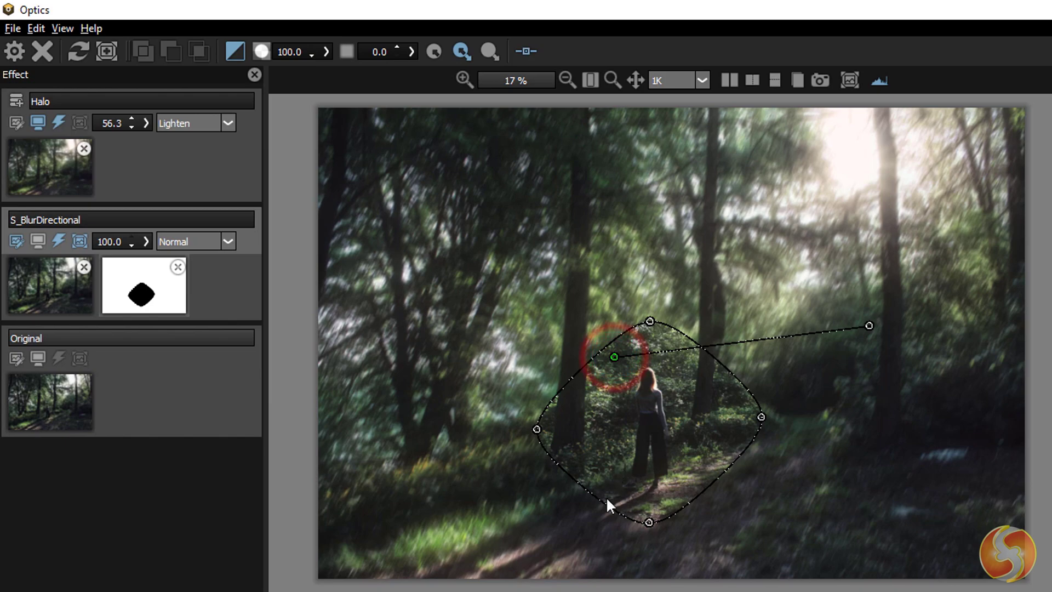
click(594, 521)
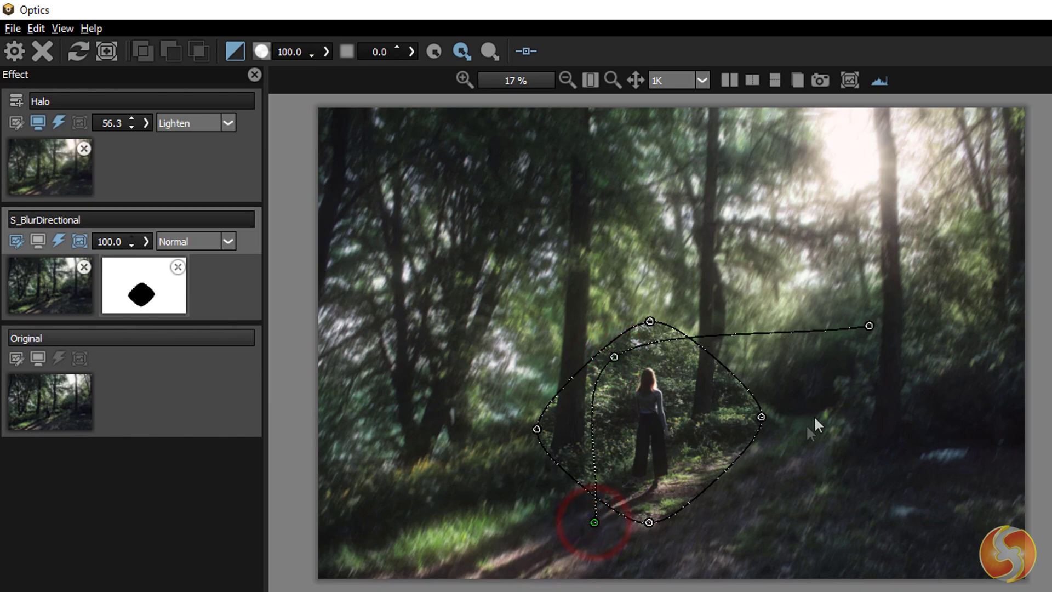
click(870, 326)
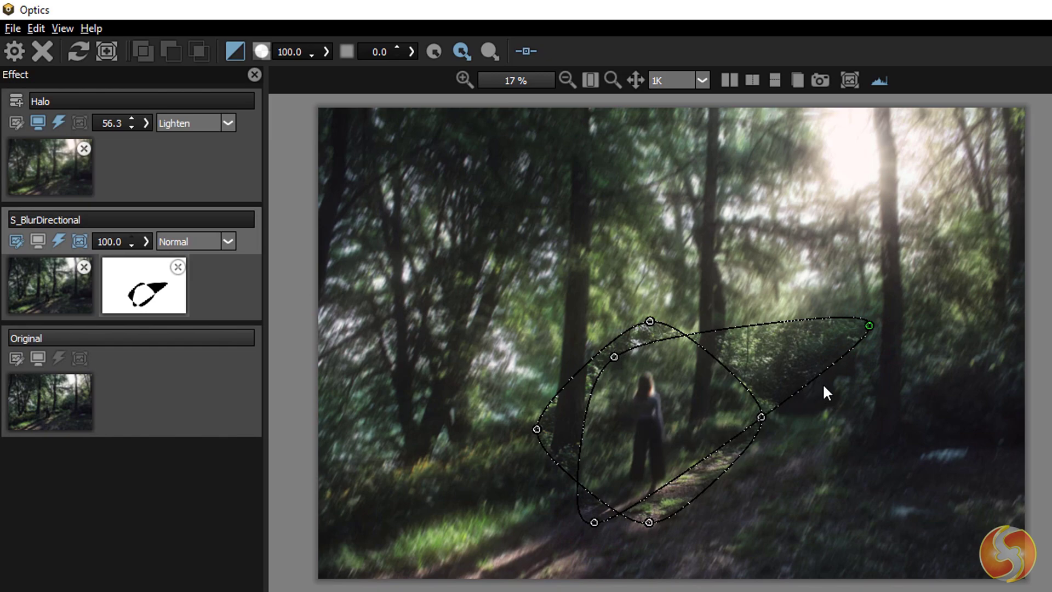
- Swap the path mask for a selection mask sampled on the bright sun, keyed on Hue
click(79, 241)
click(156, 217)
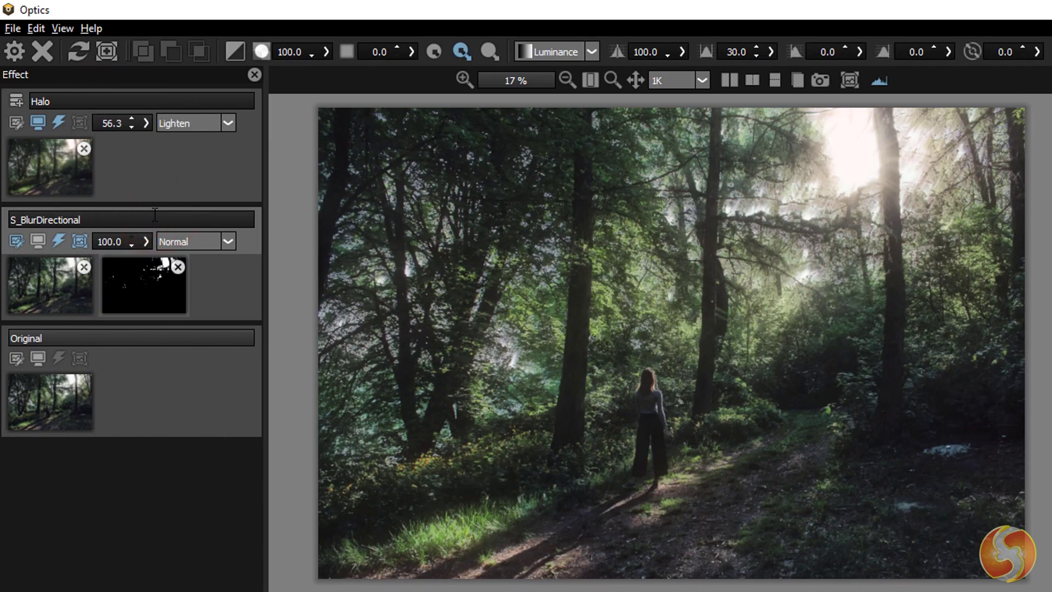
click(854, 162)
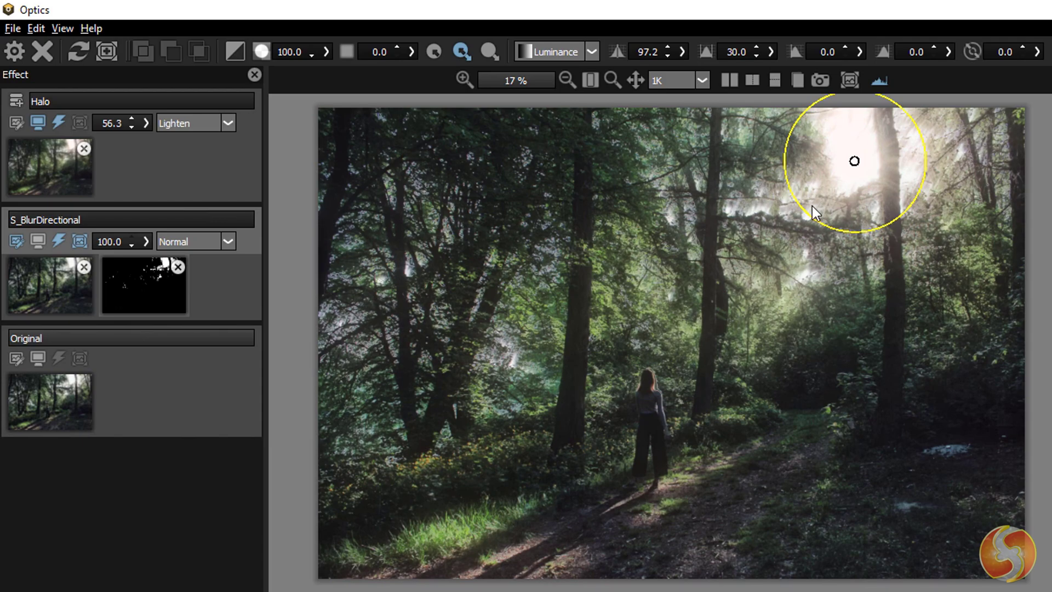
click(570, 415)
key(ctrl+z)
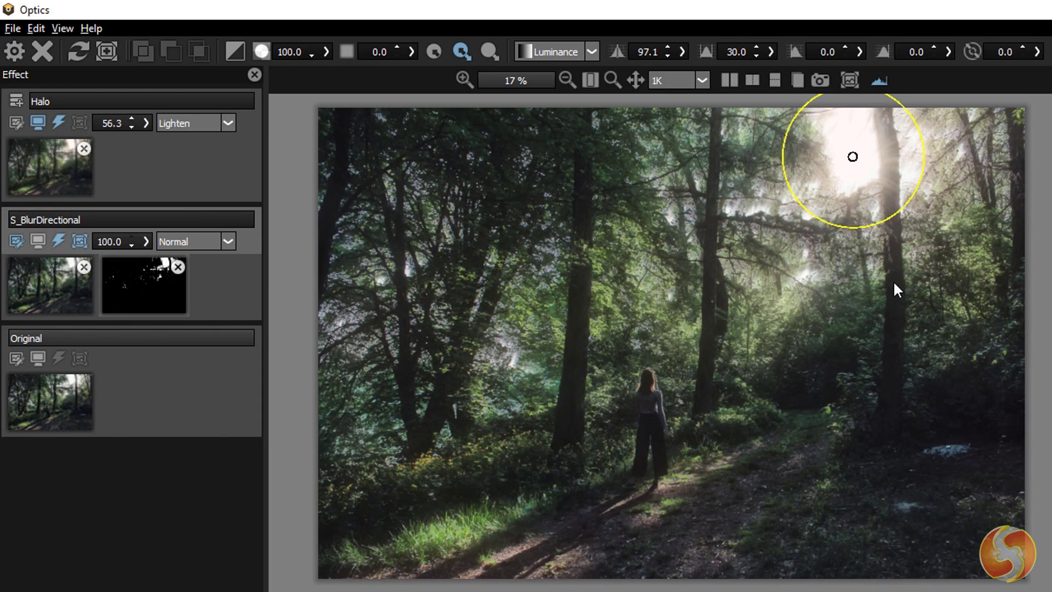
click(595, 53)
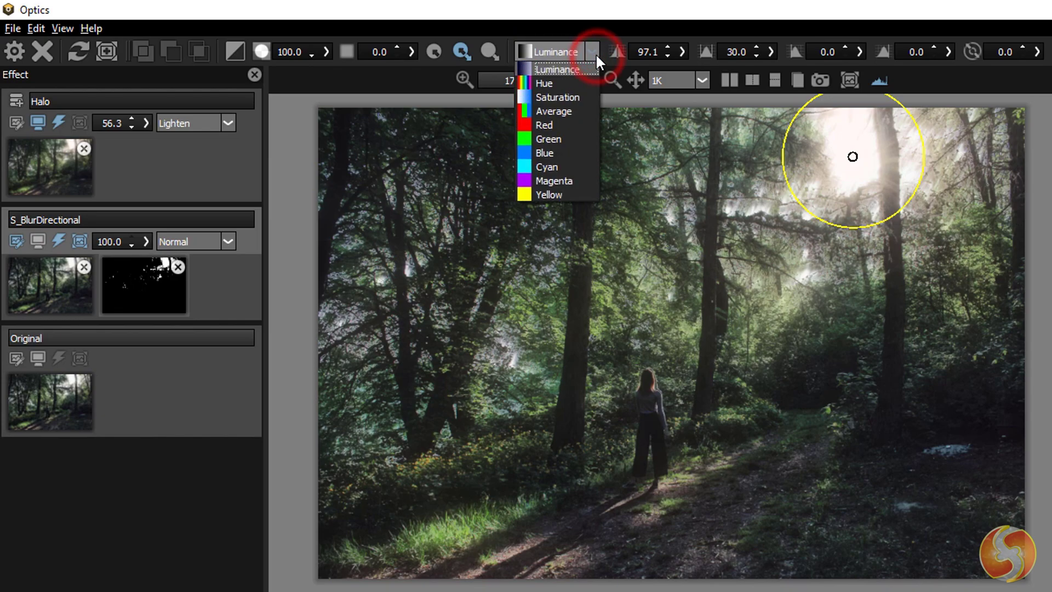
click(546, 82)
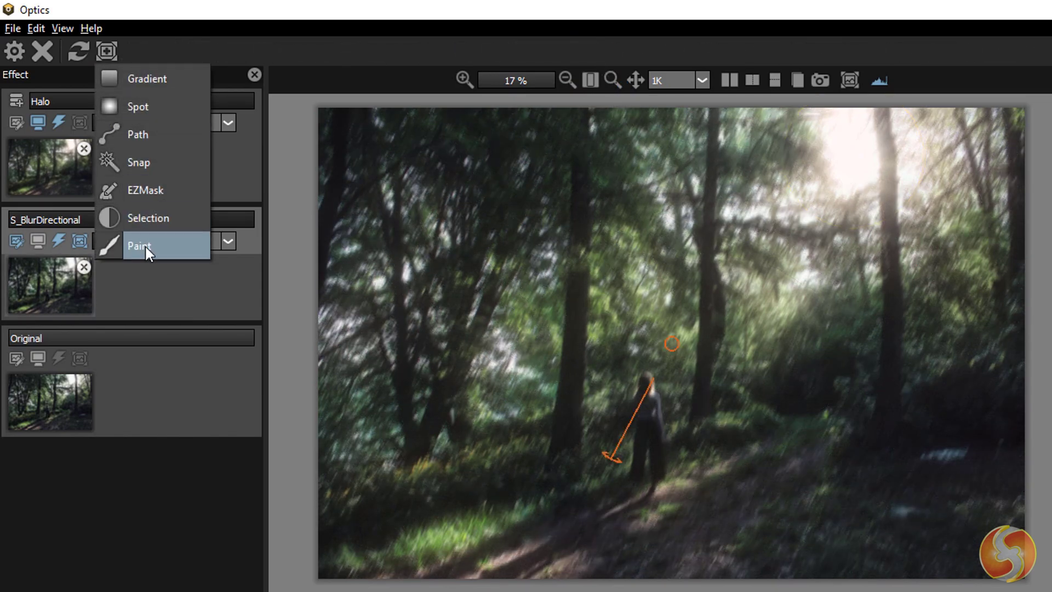
- Add a paint mask and paint strokes around the woman and upper-left trees
click(144, 245)
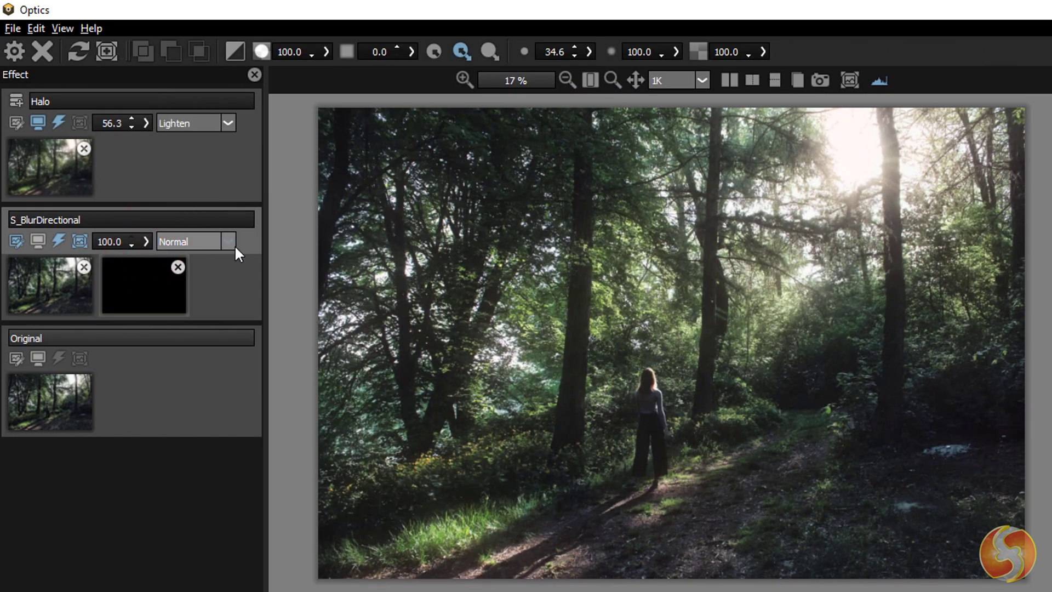
click(656, 335)
mouse_move(579, 382)
mouse_down()
mouse_move(700, 357)
mouse_move(578, 401)
mouse_move(691, 384)
mouse_move(691, 396)
mouse_move(579, 435)
mouse_move(745, 450)
mouse_up()
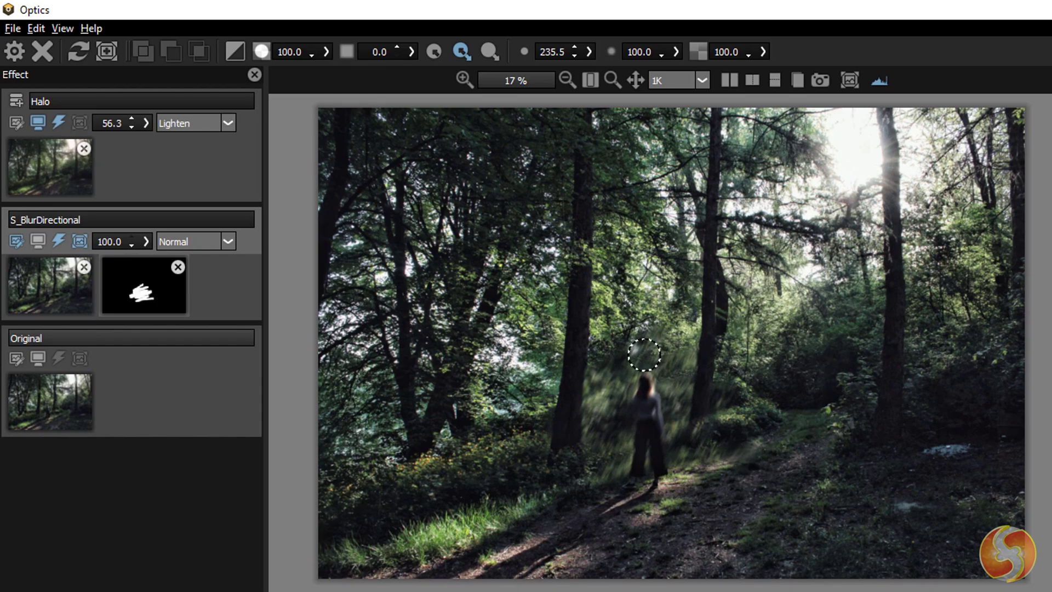
mouse_move(687, 236)
mouse_down()
mouse_move(526, 246)
mouse_move(395, 304)
mouse_move(416, 372)
mouse_move(453, 403)
mouse_move(419, 482)
mouse_move(460, 528)
mouse_up()
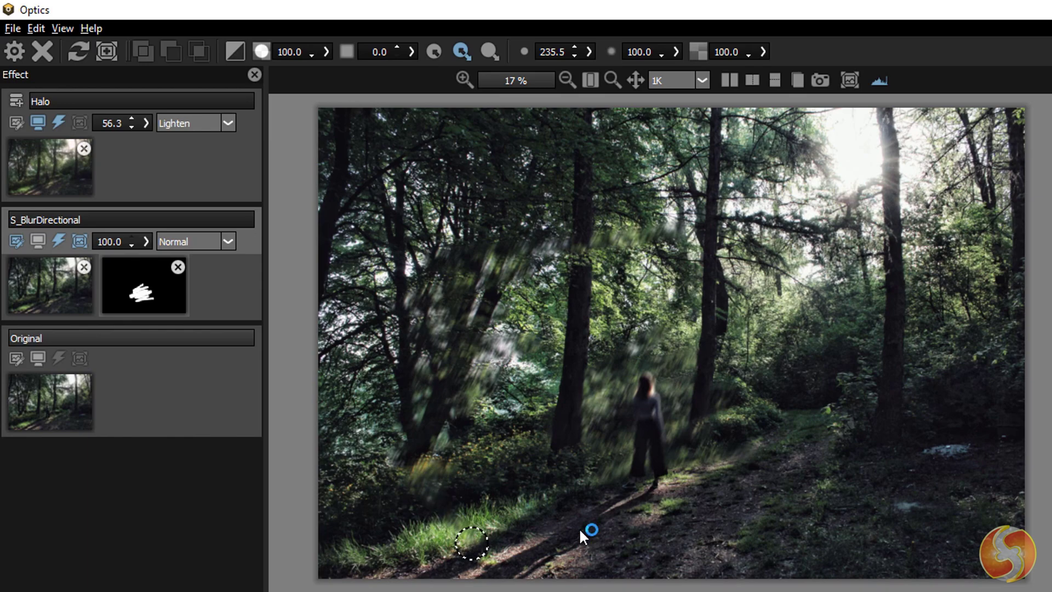
- Enlarge the brush to about 1100, paint down the tree trunk, then delete the paint mask
click(822, 424)
mouse_move(822, 425)
mouse_down()
mouse_move(833, 345)
mouse_move(839, 362)
mouse_up()
drag(893, 181, 913, 402)
key(Delete)
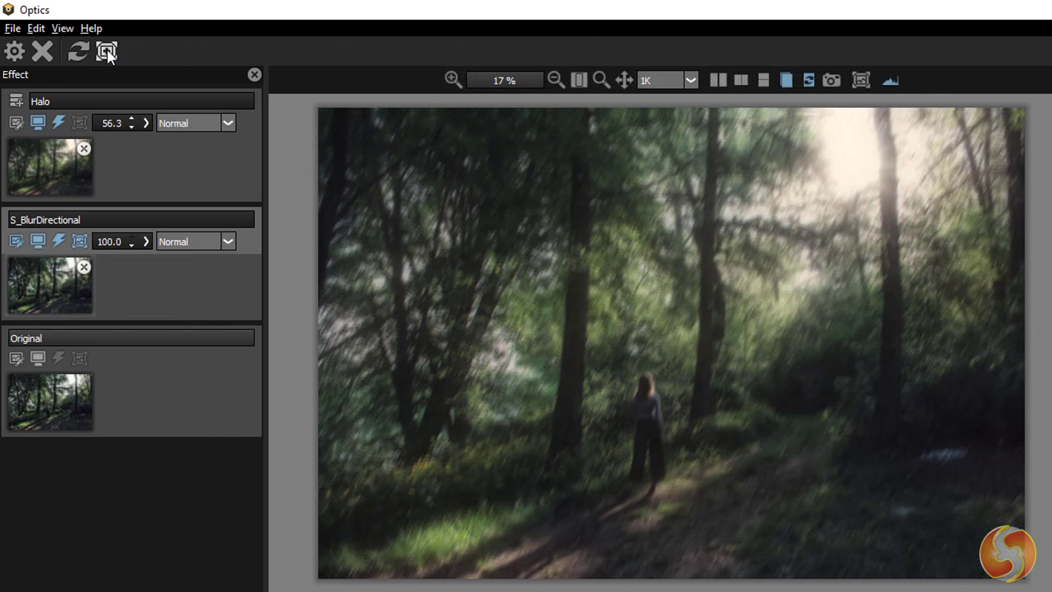
click(106, 49)
- Add an EZMask to the blur, preview the photo without effects, and set brush size 115
click(160, 187)
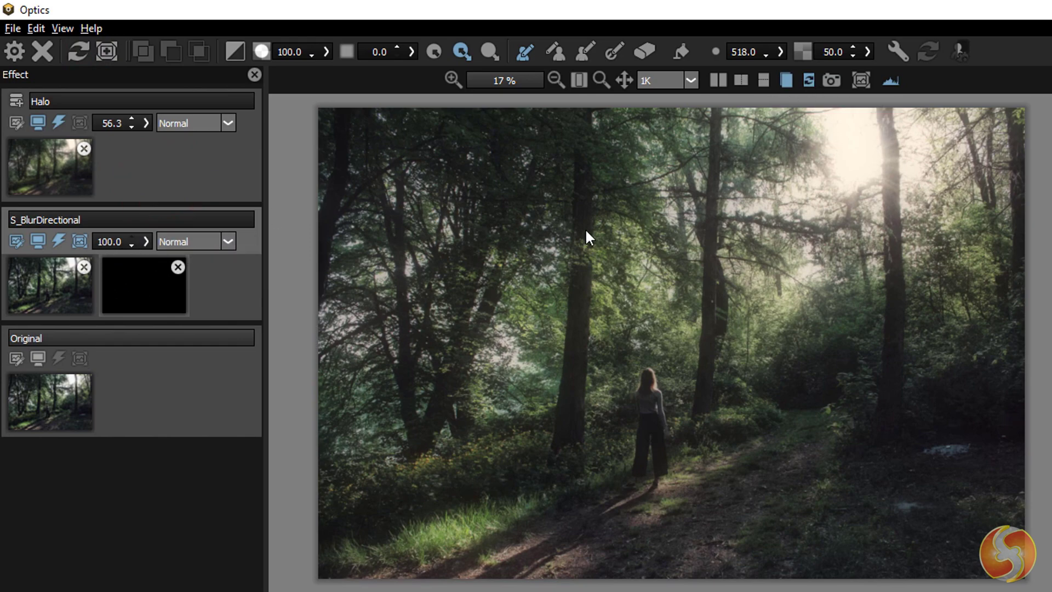
click(805, 81)
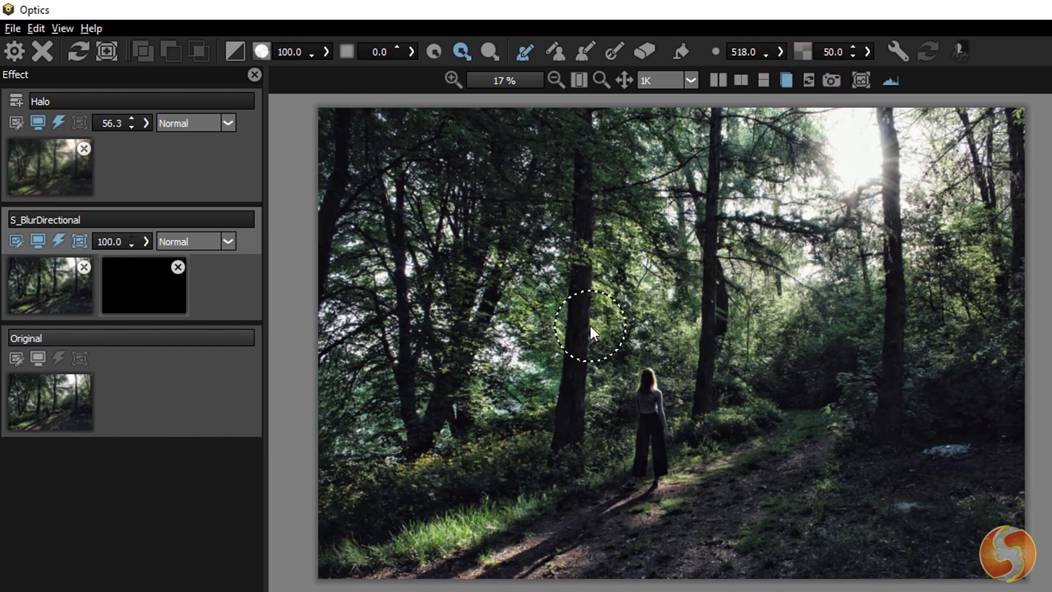
mouse_move(589, 324)
mouse_down()
mouse_move(570, 360)
mouse_move(570, 343)
mouse_move(575, 359)
mouse_up()
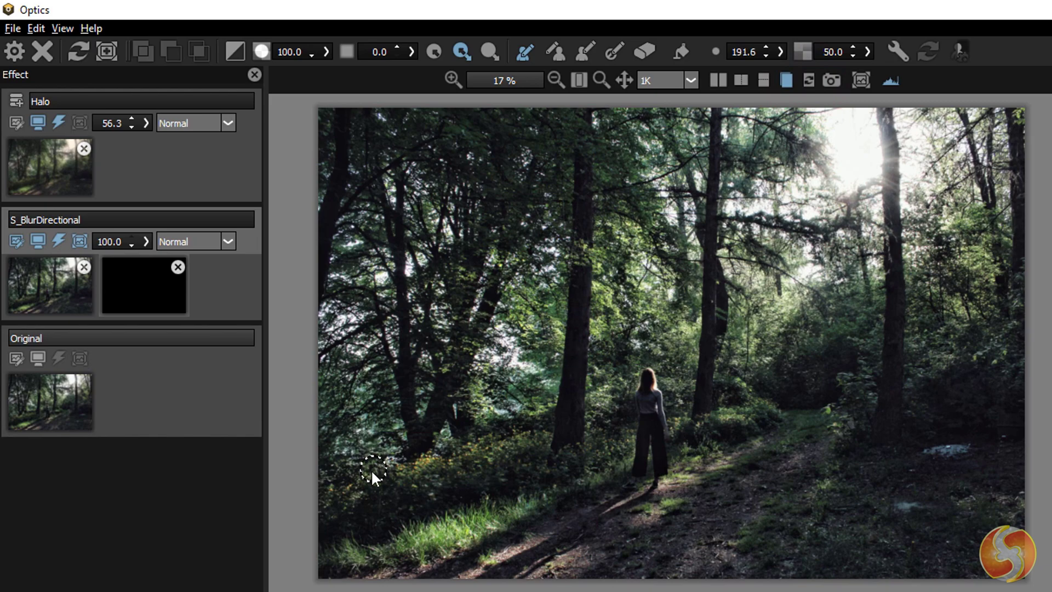
mouse_move(333, 566)
mouse_down()
mouse_move(465, 552)
mouse_move(515, 530)
mouse_up()
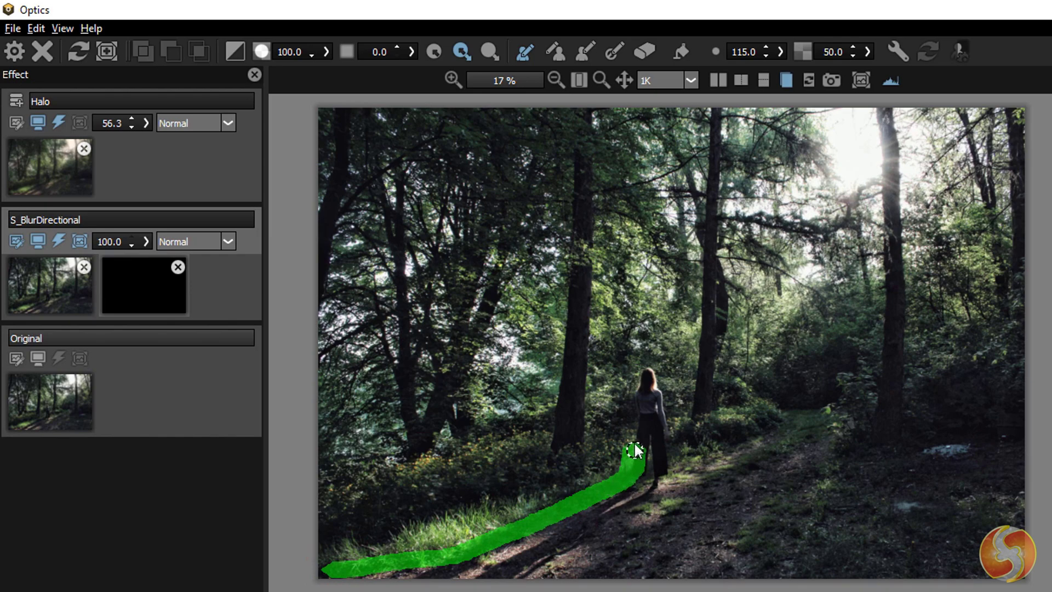
- Paint green strokes over the trail and woman and red strokes around them
drag(636, 450, 637, 398)
drag(652, 362, 669, 398)
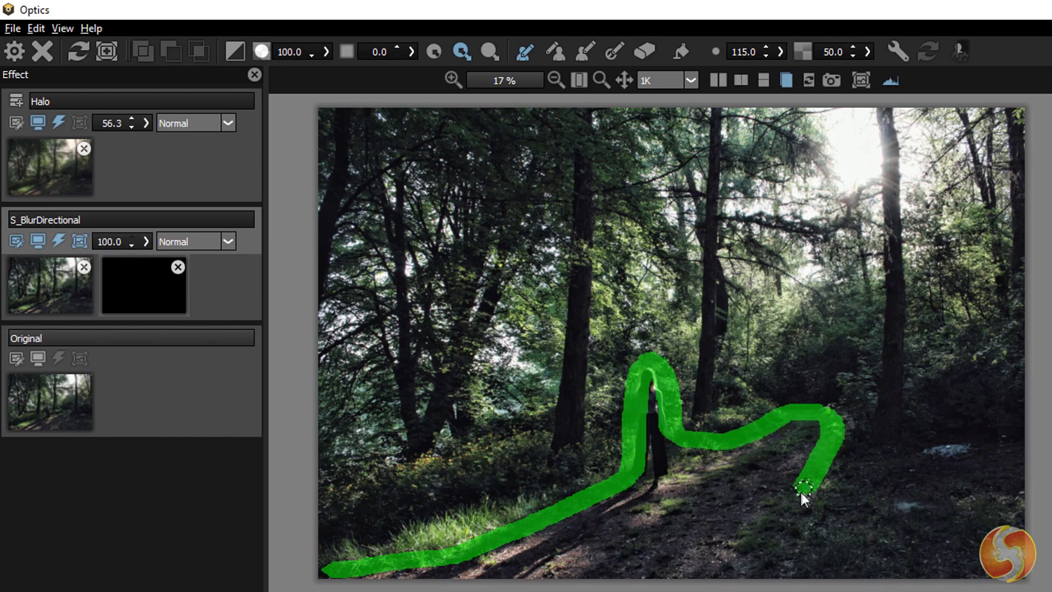
drag(800, 490, 742, 580)
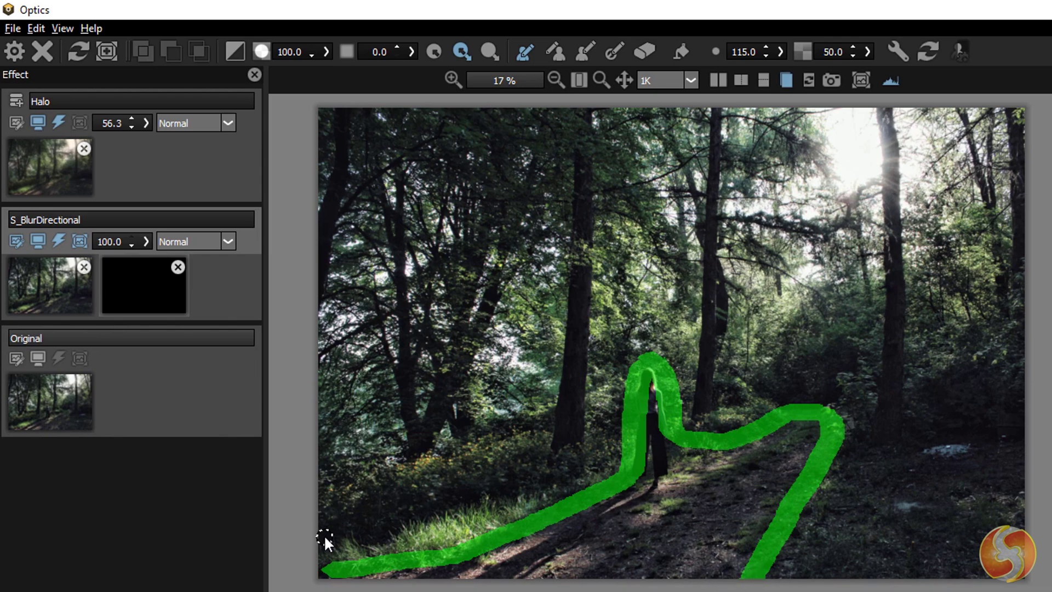
mouse_move(324, 536)
mouse_down()
mouse_move(390, 524)
mouse_move(445, 498)
mouse_up()
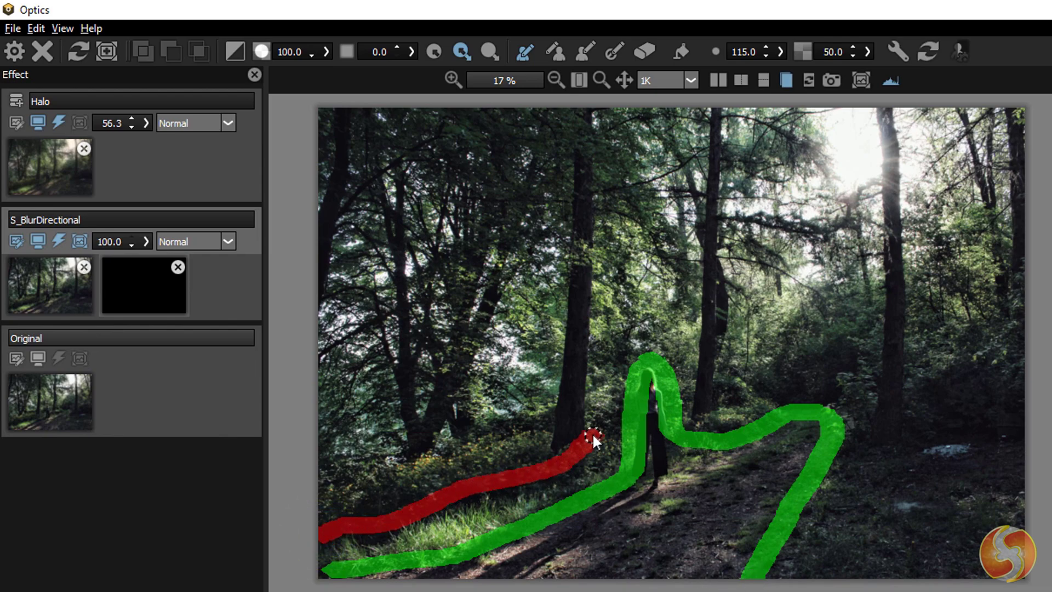
mouse_move(593, 375)
mouse_down()
mouse_move(624, 341)
mouse_move(657, 334)
mouse_up()
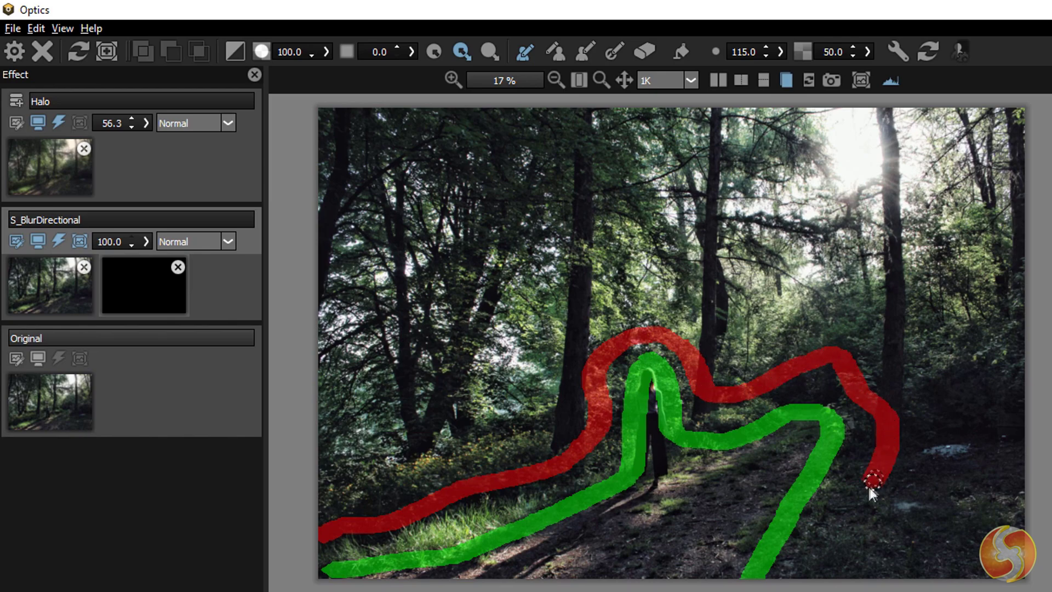
drag(868, 485, 822, 578)
- Generate and invert the EZMask matte, then view it in black and white
click(963, 50)
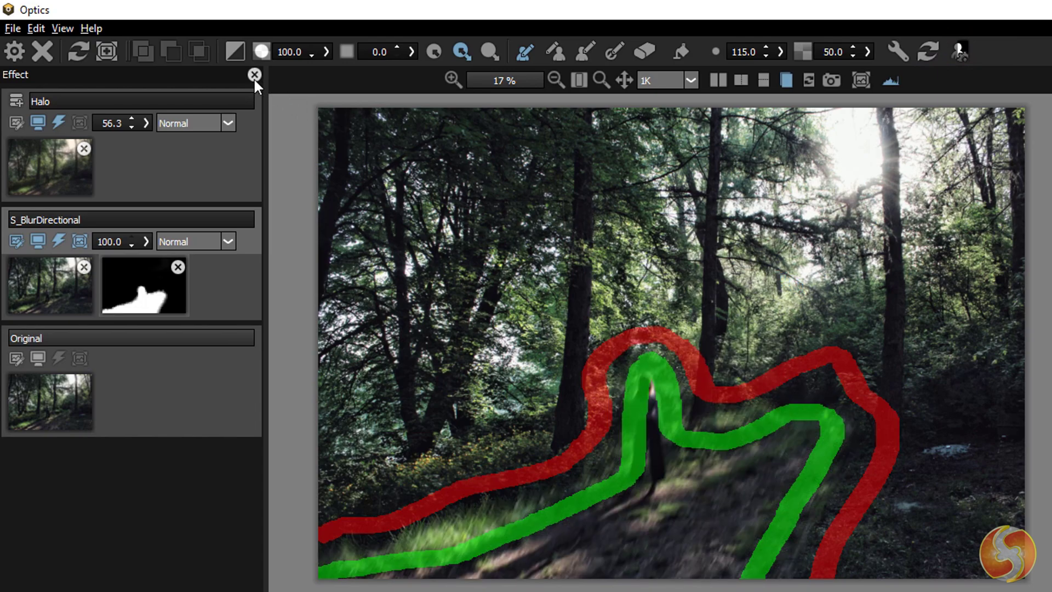
click(233, 50)
click(811, 77)
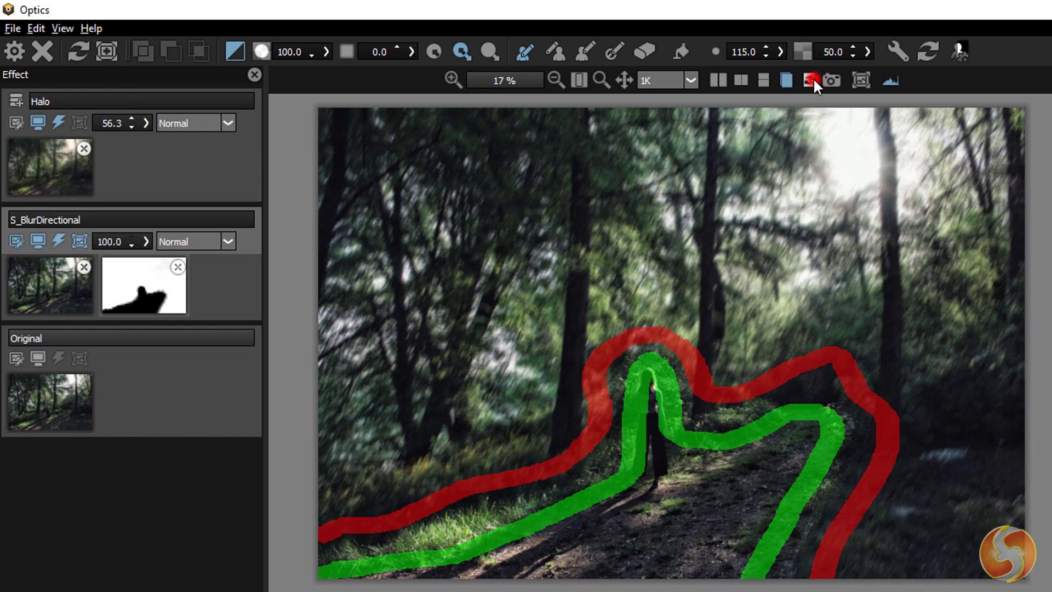
click(813, 78)
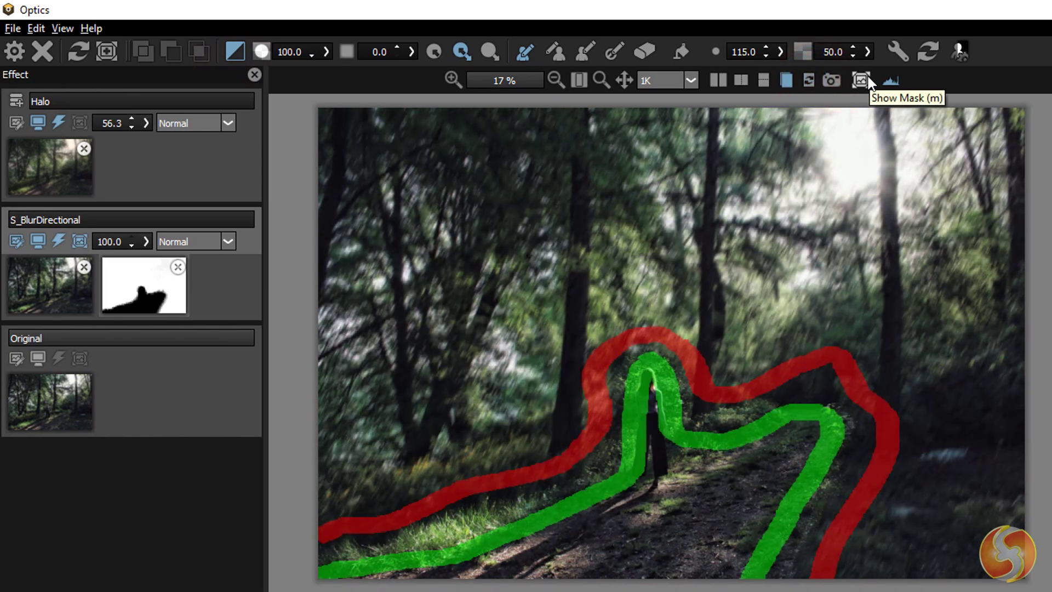
click(861, 80)
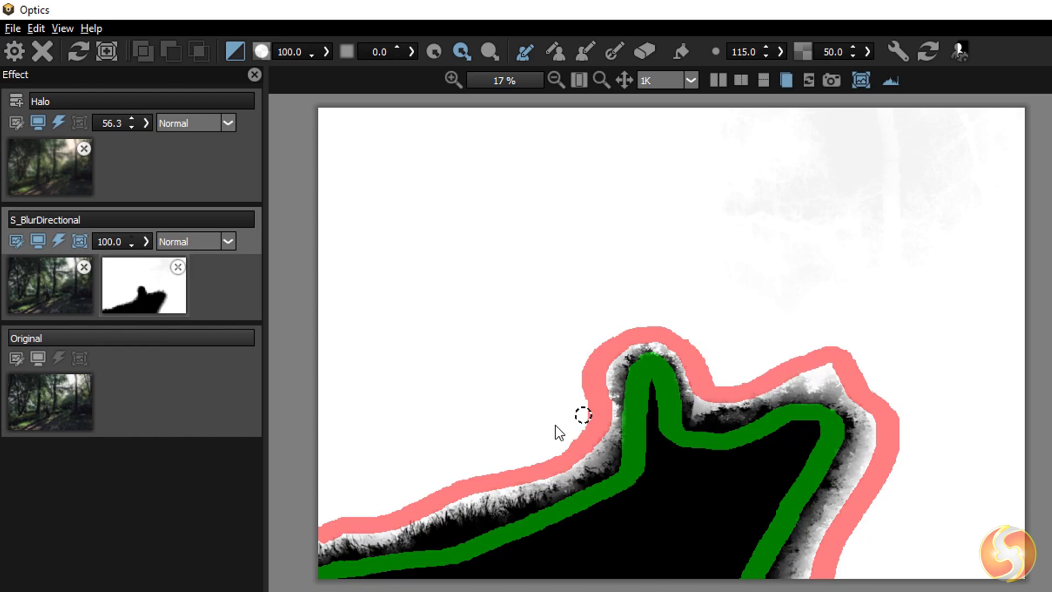
- Fill the edge gap, widen the red marking around the path's peak, and regenerate the matte
mouse_move(780, 376)
mouse_down()
mouse_move(810, 368)
mouse_move(850, 387)
mouse_move(881, 422)
mouse_move(854, 506)
mouse_move(815, 570)
mouse_up()
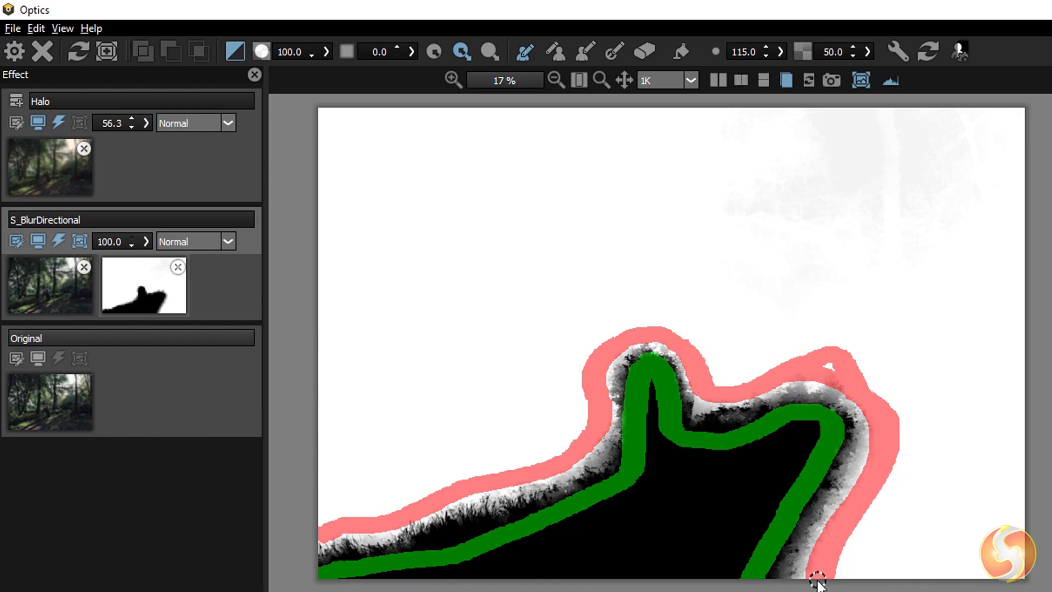
mouse_move(599, 399)
mouse_down()
mouse_move(610, 354)
mouse_move(630, 340)
mouse_up()
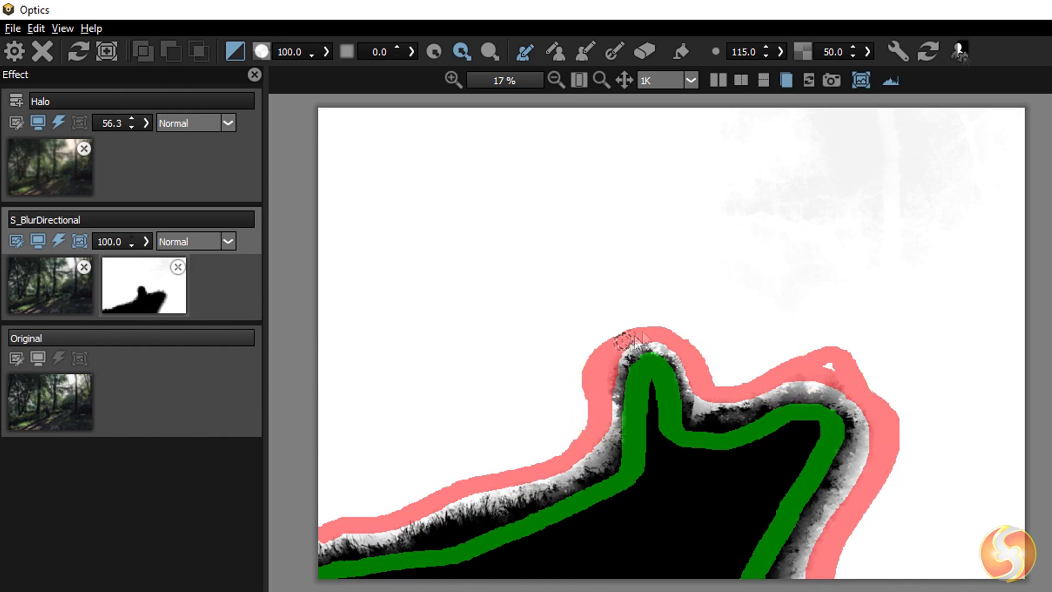
click(958, 51)
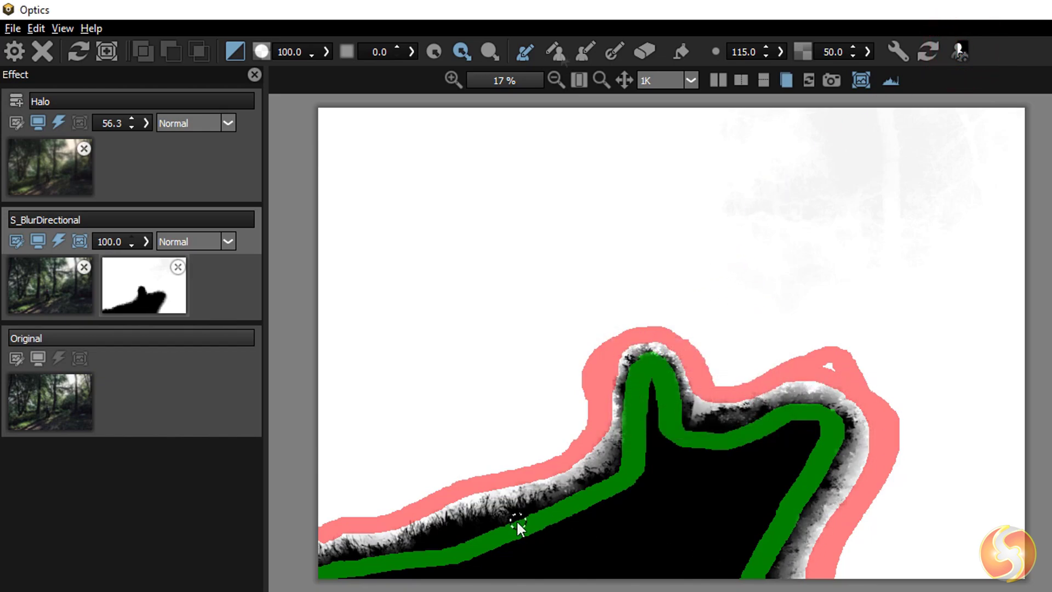
click(583, 55)
- Mark the grassy lower-left edge as unknown, add missing edge detail, and regenerate the matte
drag(326, 551, 418, 534)
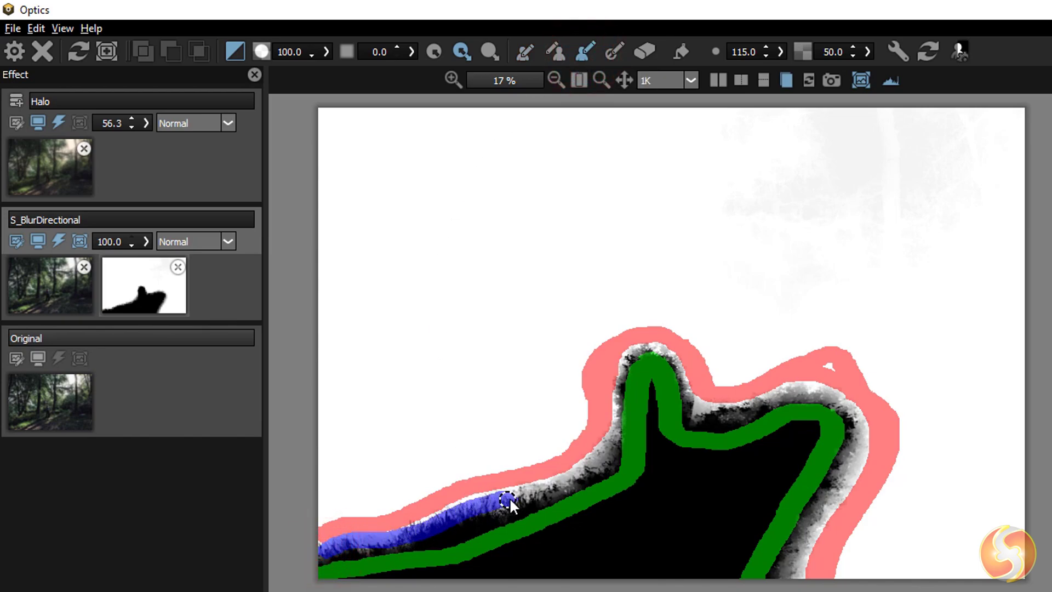
drag(557, 481, 557, 481)
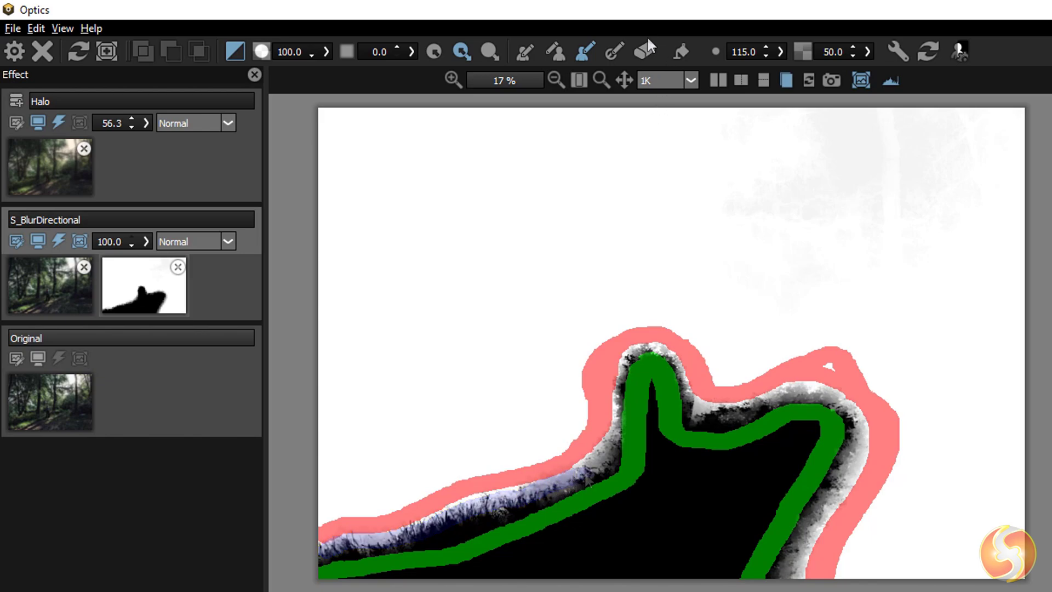
click(616, 51)
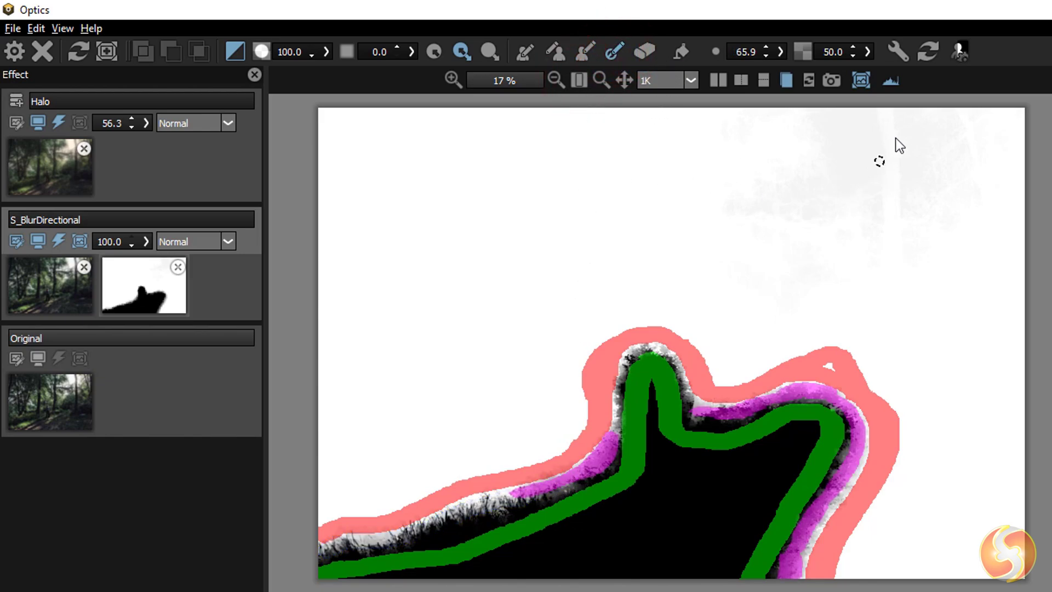
click(961, 51)
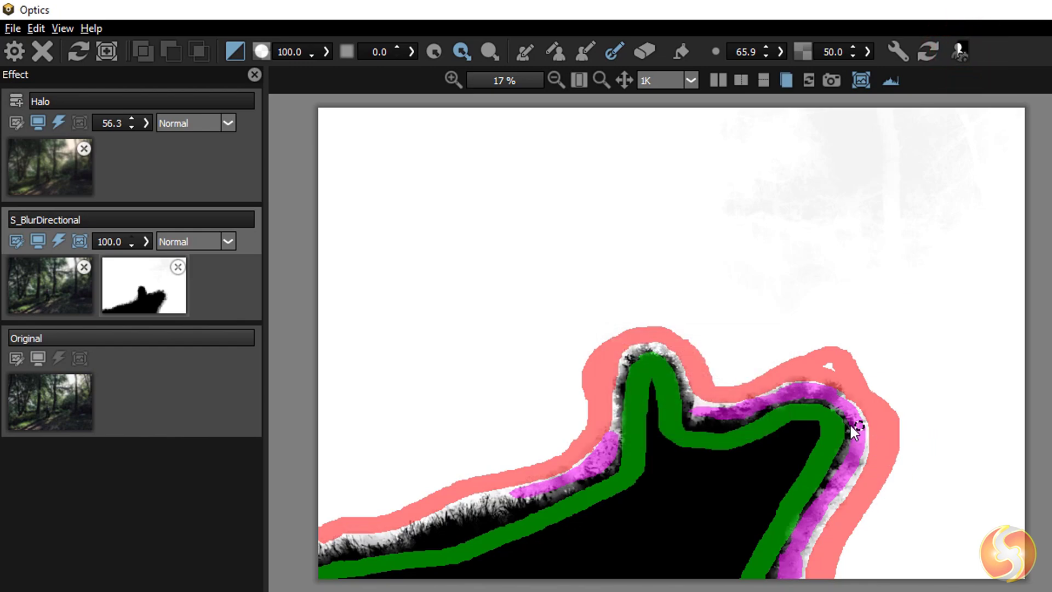
scroll(886, 499, up, 2)
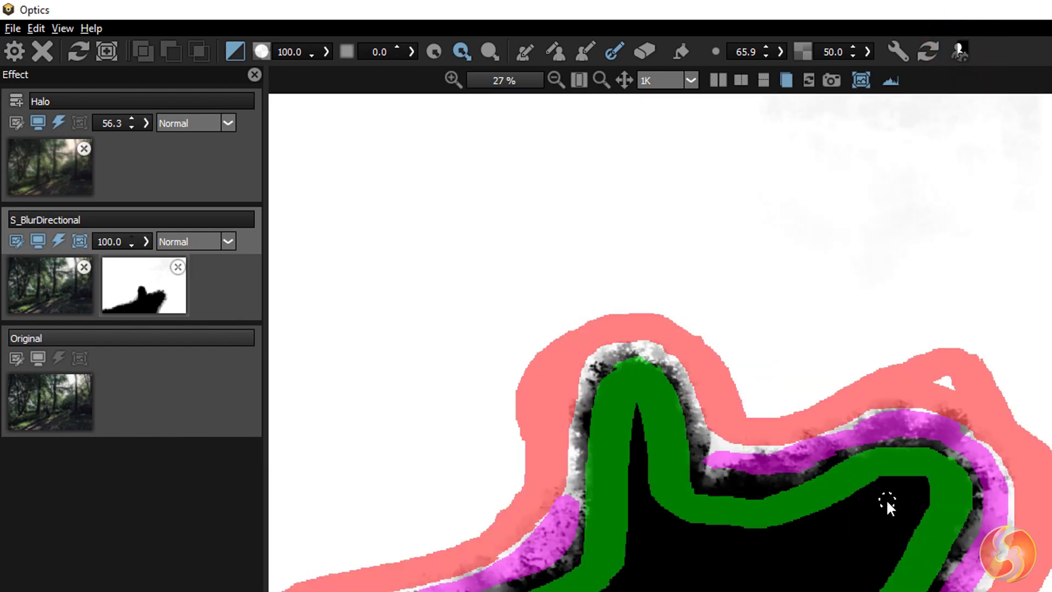
scroll(856, 479, down, 2)
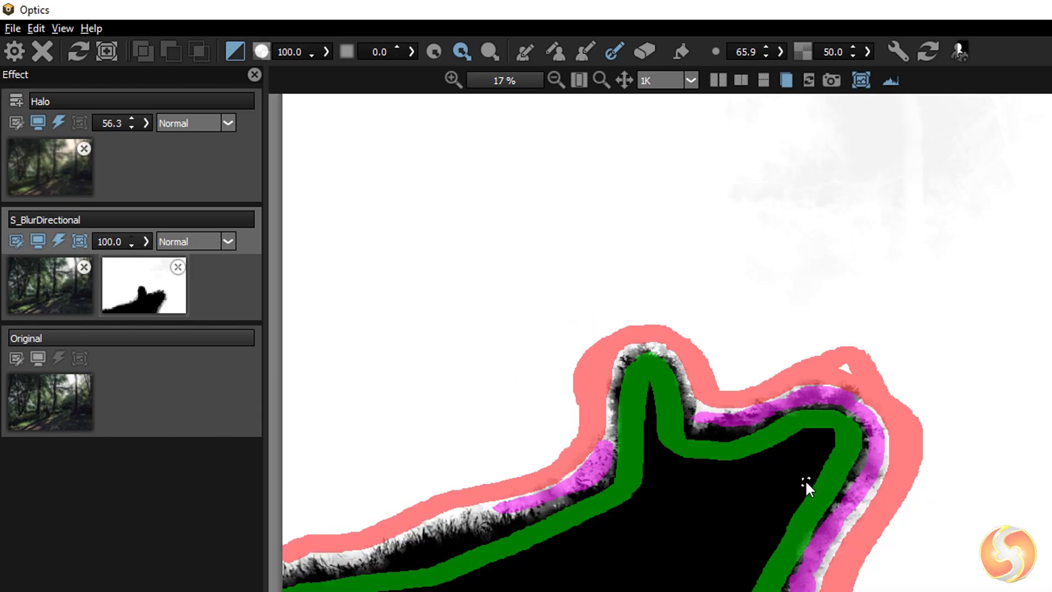
scroll(804, 478, down, 3)
scroll(803, 479, up, 3)
drag(712, 481, 703, 456)
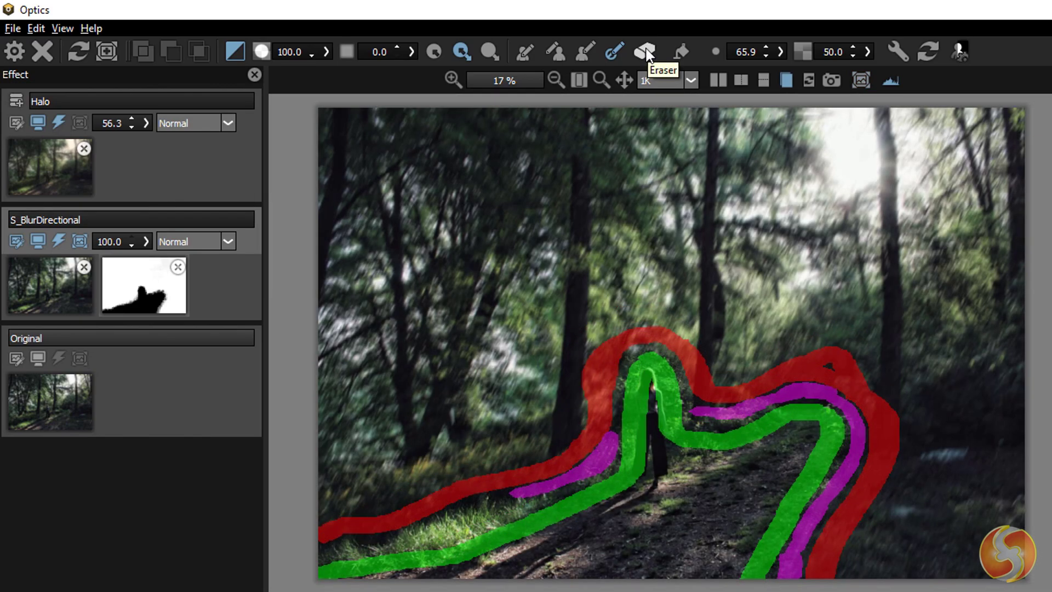
- Erase the upper bump of the red stroke and fill the area outside the strokes as background
click(645, 51)
scroll(826, 340, up, 5)
drag(797, 347, 866, 379)
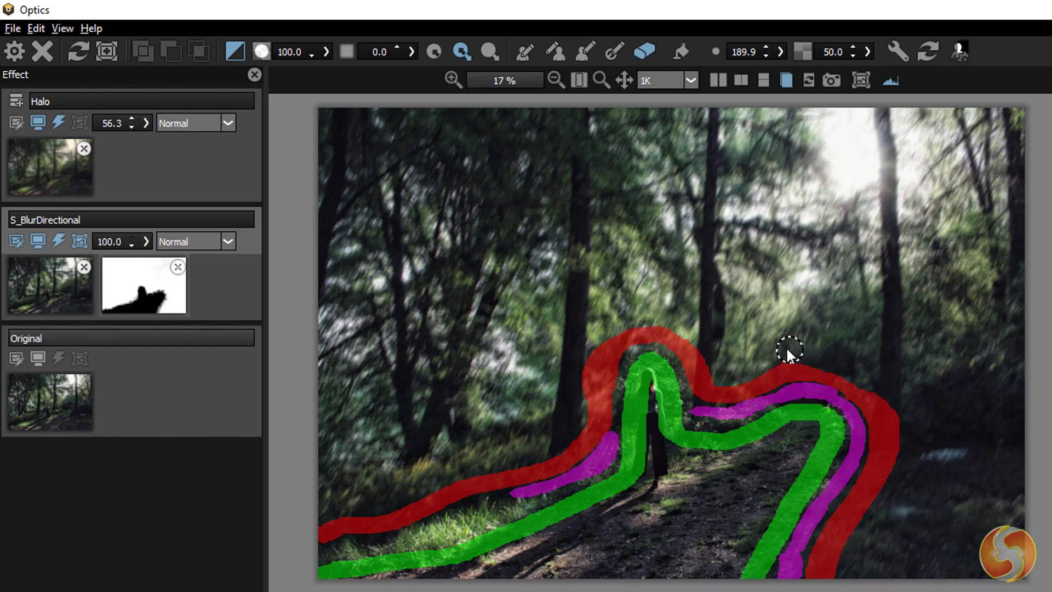
click(681, 52)
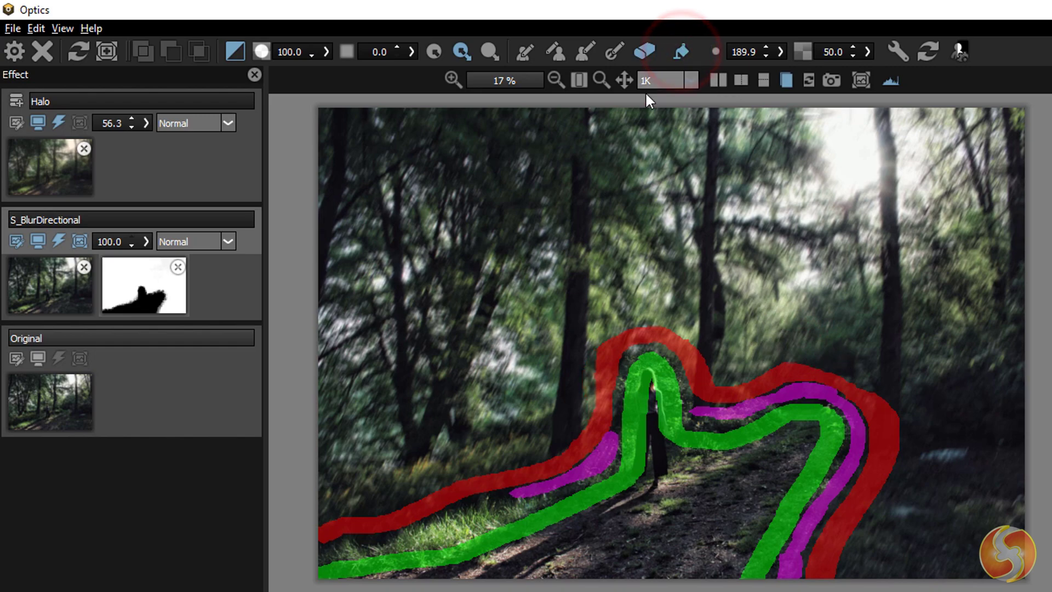
click(900, 248)
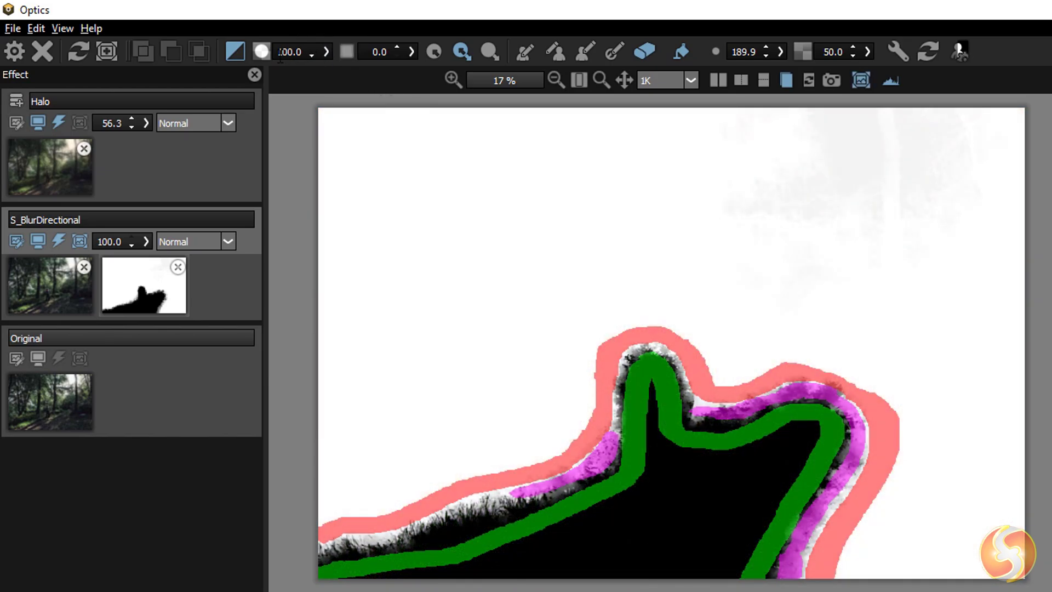
- Lower the stroke opacity to 61.1 and copy the trail mask onto the Halo layer
click(326, 51)
drag(353, 72, 329, 78)
click(408, 51)
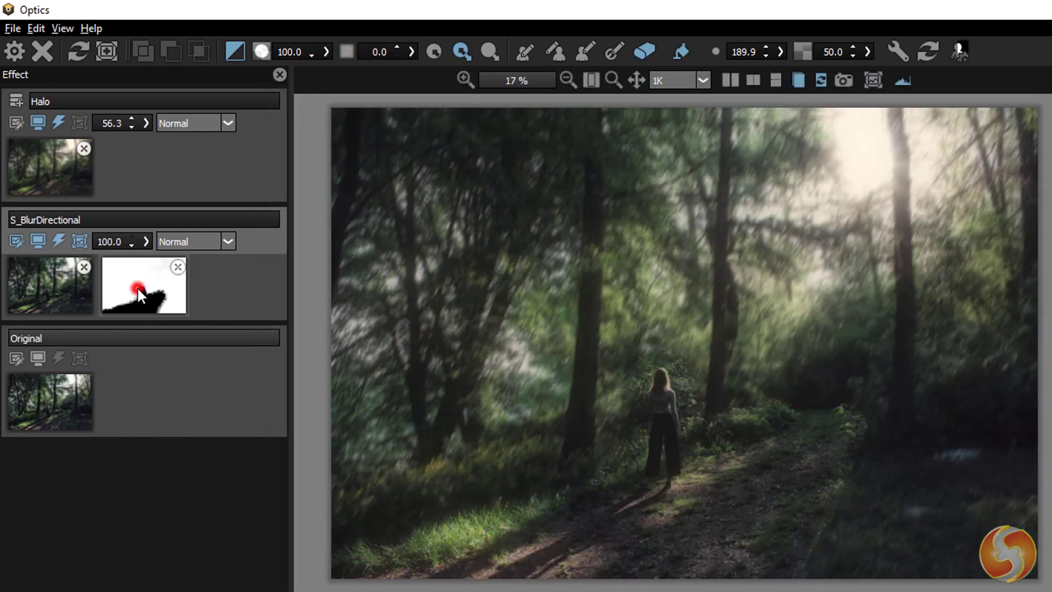
drag(137, 287, 150, 159)
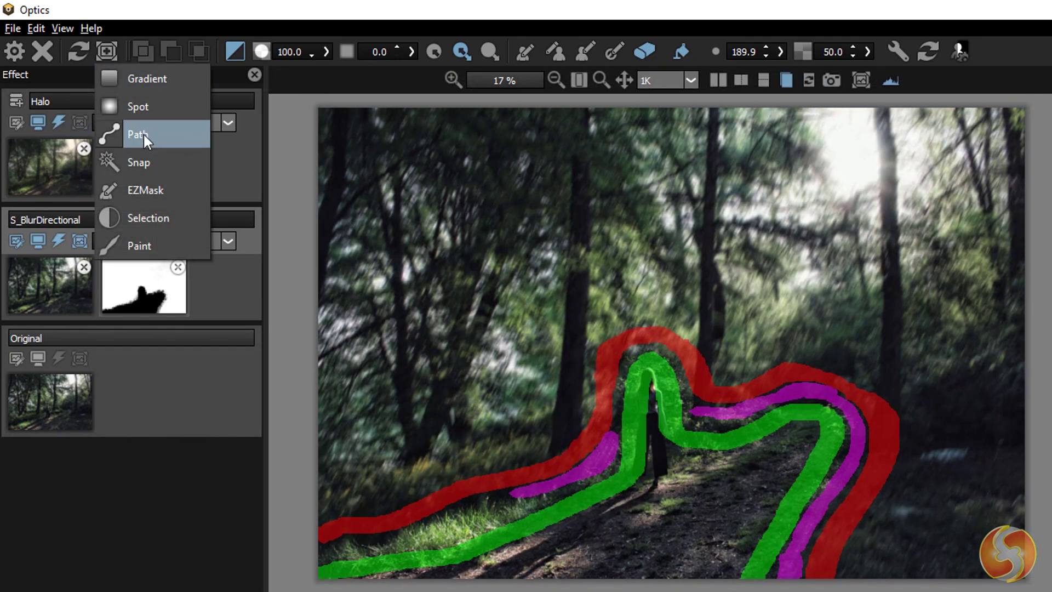
- Draw a closed path mask around the sunlit treetops, compare it with the EZMask, then delete it
click(143, 134)
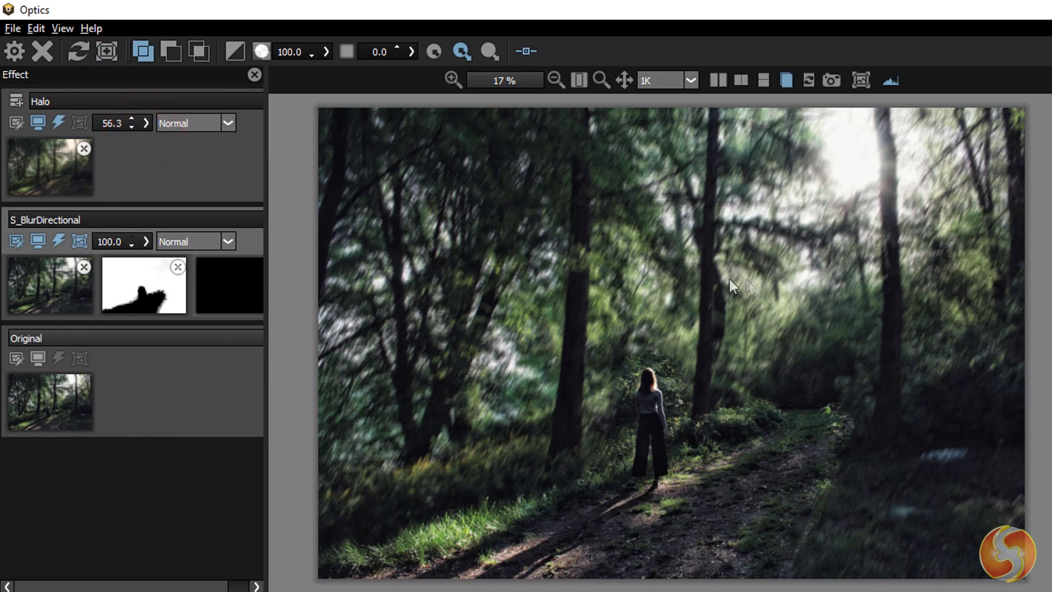
click(756, 117)
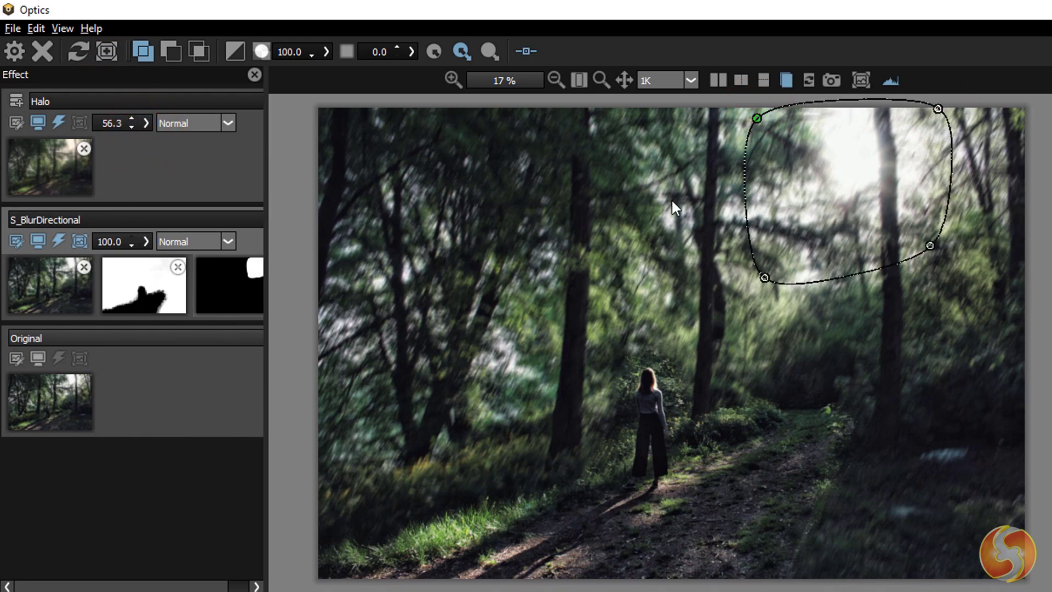
click(219, 585)
click(220, 274)
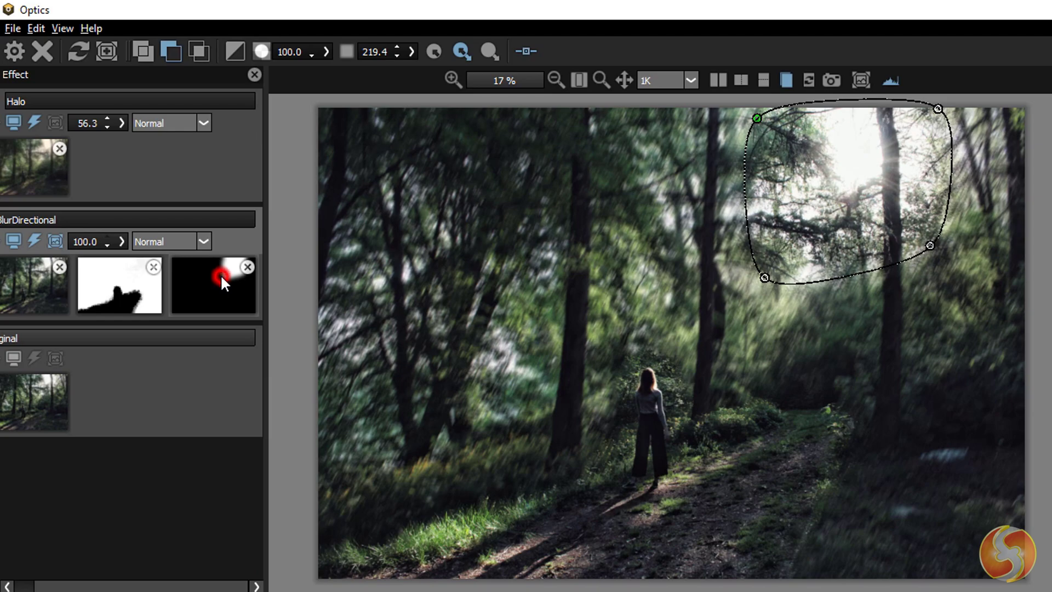
click(112, 281)
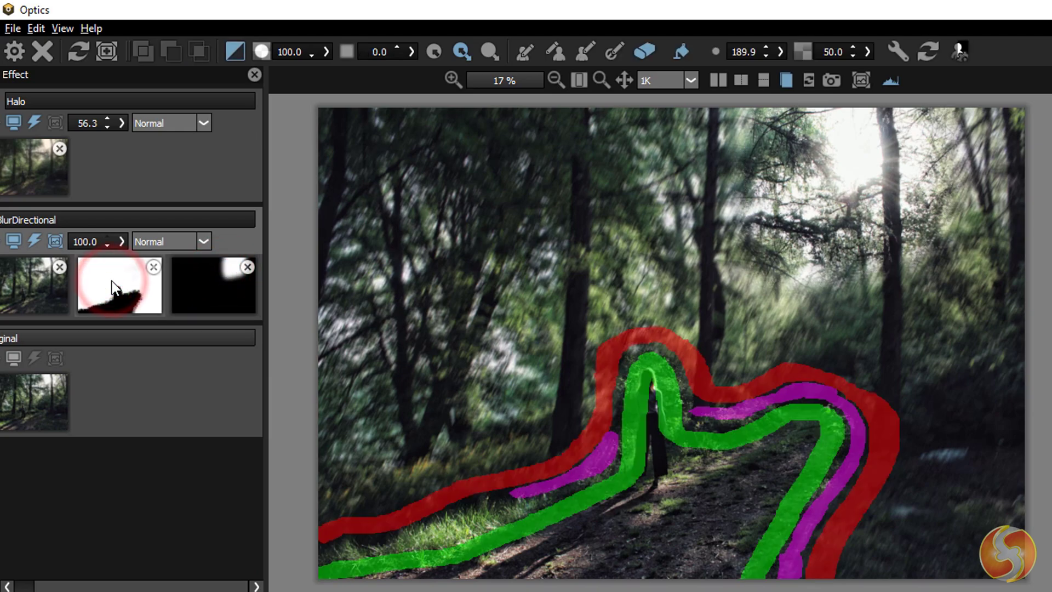
click(199, 291)
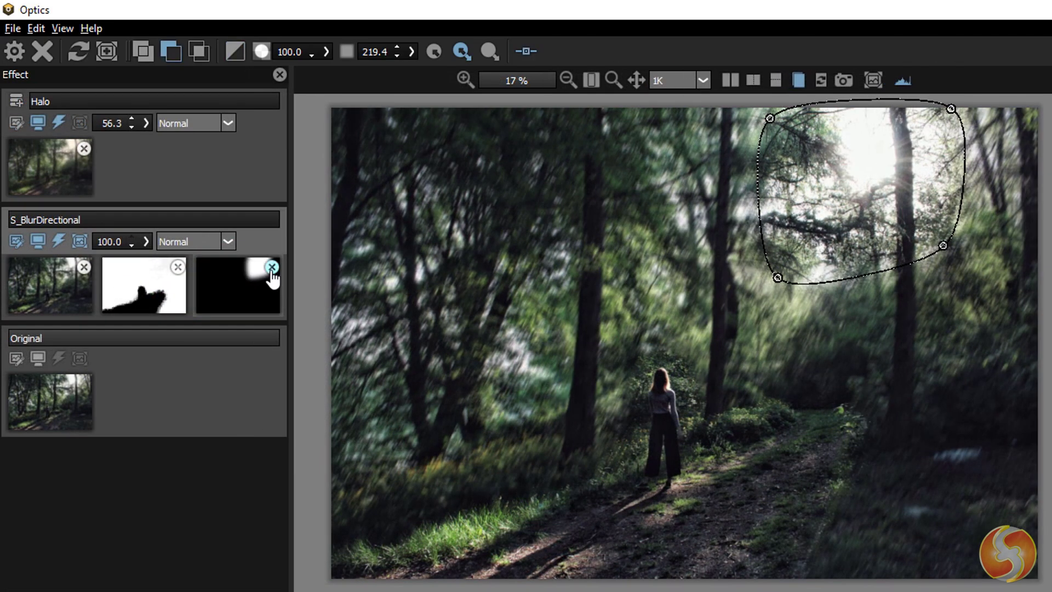
click(272, 268)
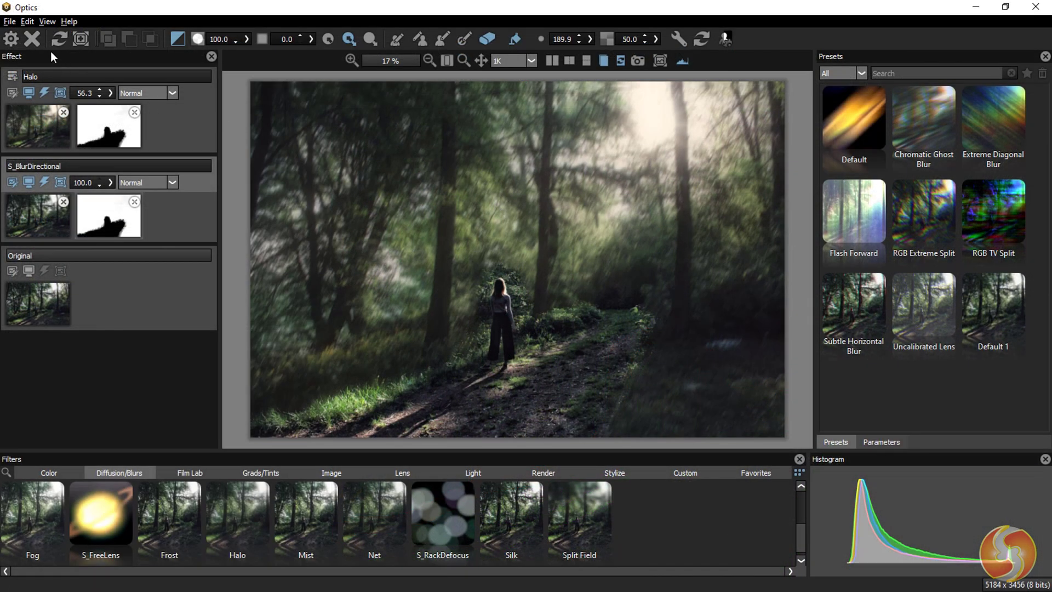
- Render the Halo and masked directional blur onto Trees.jpg's Layer 0 in Photoshop
click(14, 42)
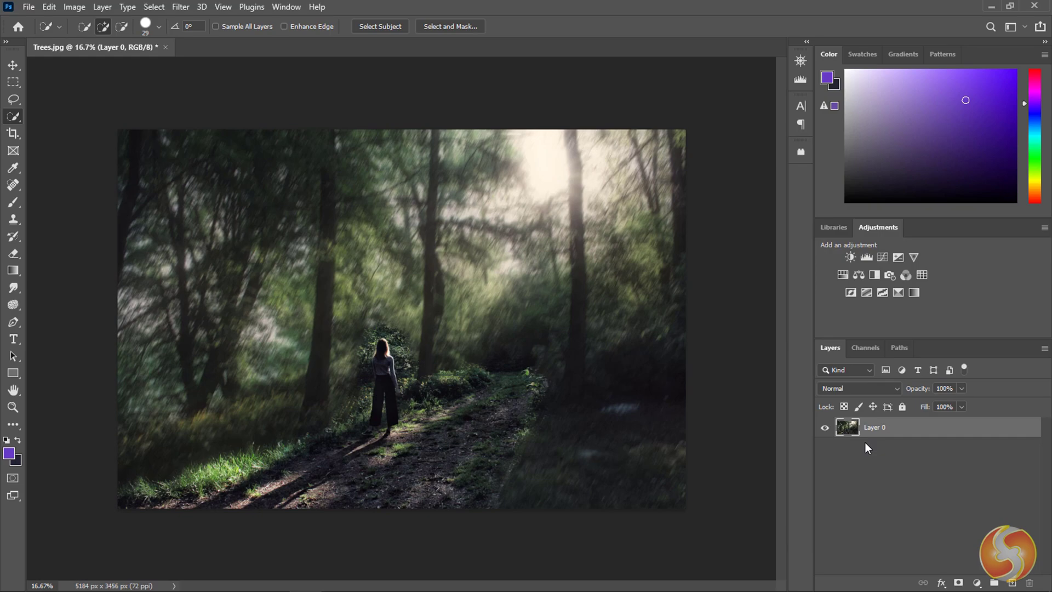
- Undo the Optics result to compare, then reopen the photo via Filter > Boris FX > Optics
key(ctrl+z)
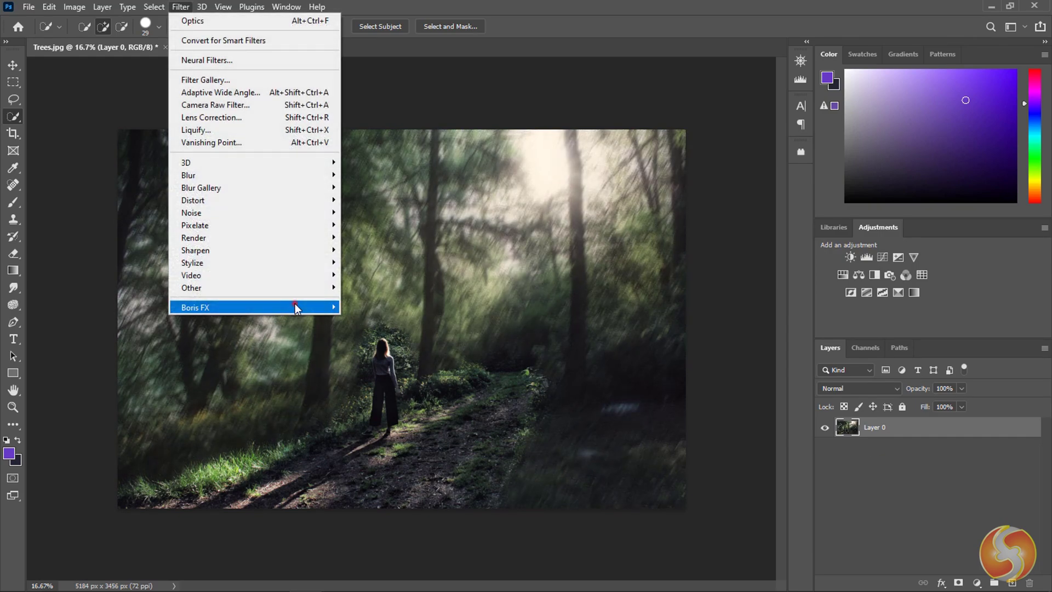
click(291, 300)
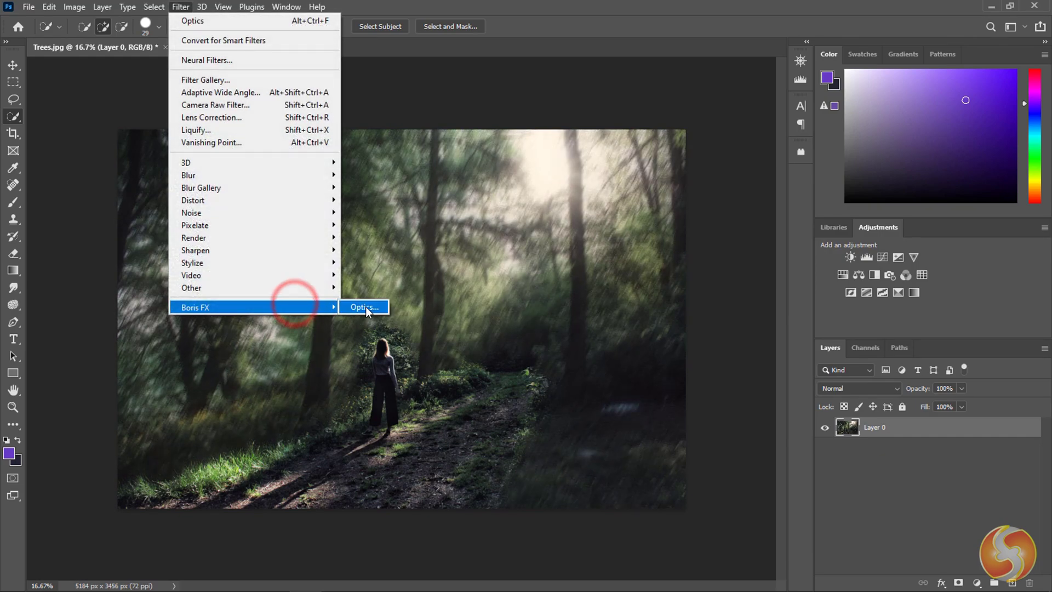
click(365, 303)
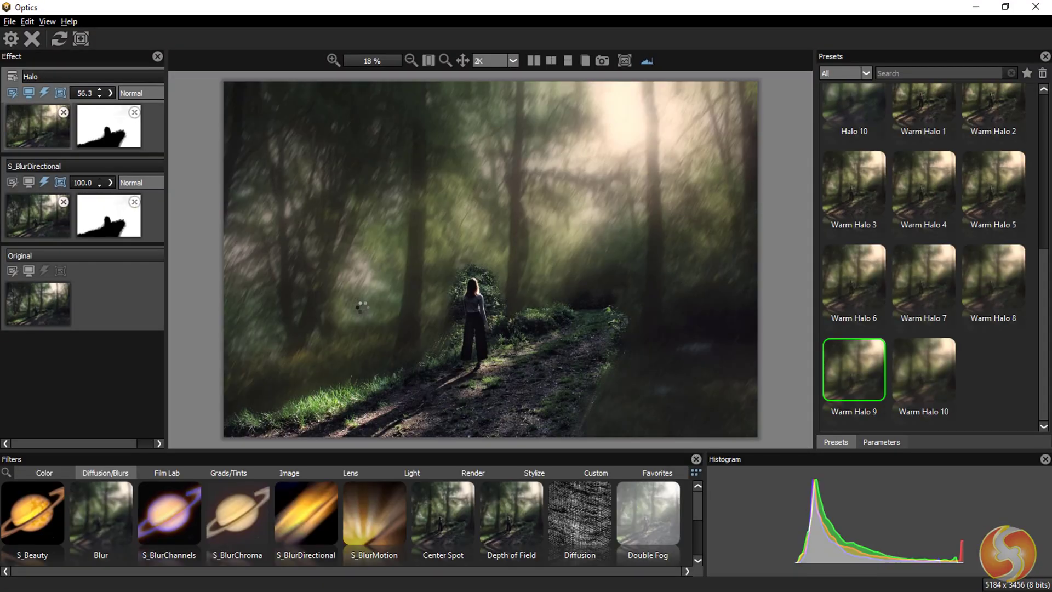
- Cancel out of Optics and answer the 'Save image before quitting?' prompt
click(32, 40)
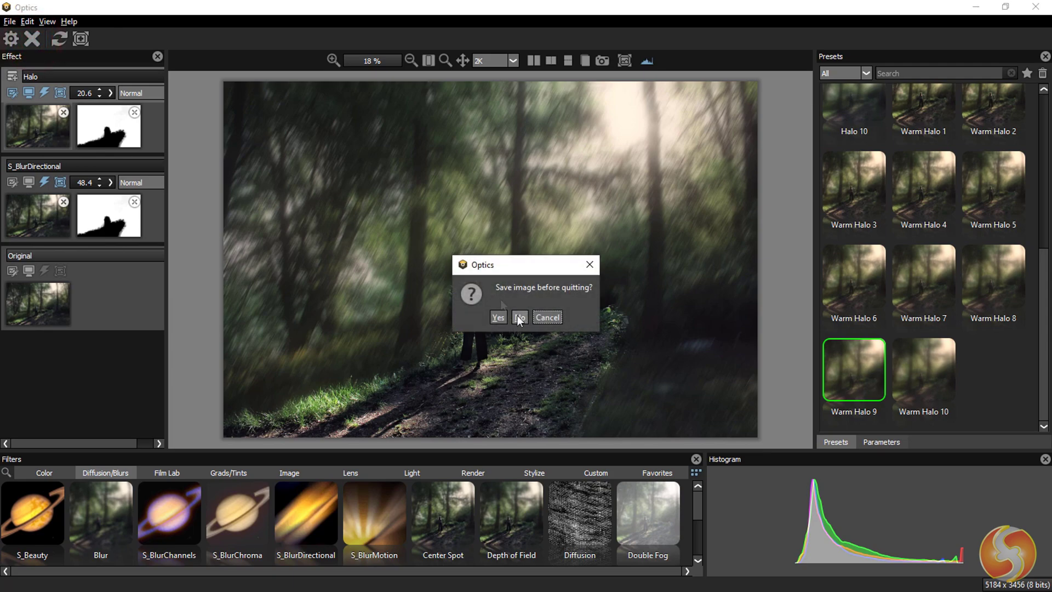
click(503, 317)
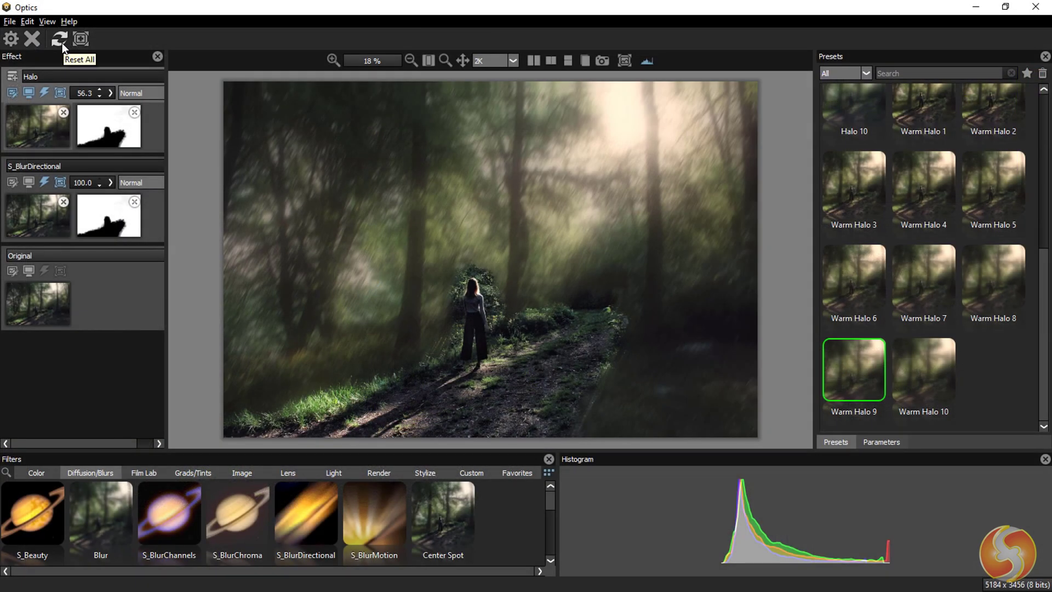
- Reset All to remove Halo and S_BlurDirectional, leaving only Current over Original
click(59, 39)
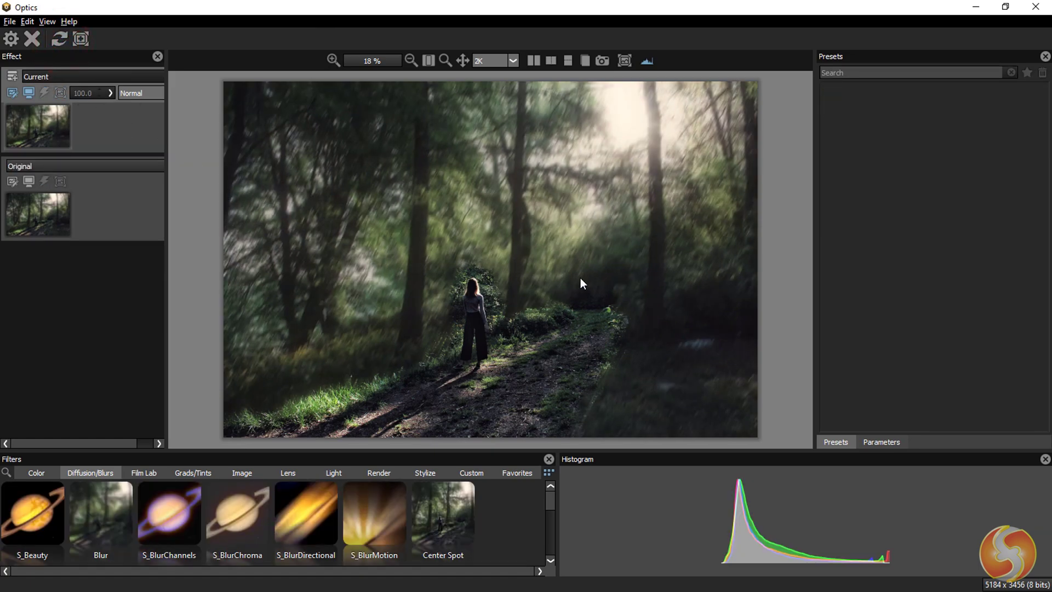